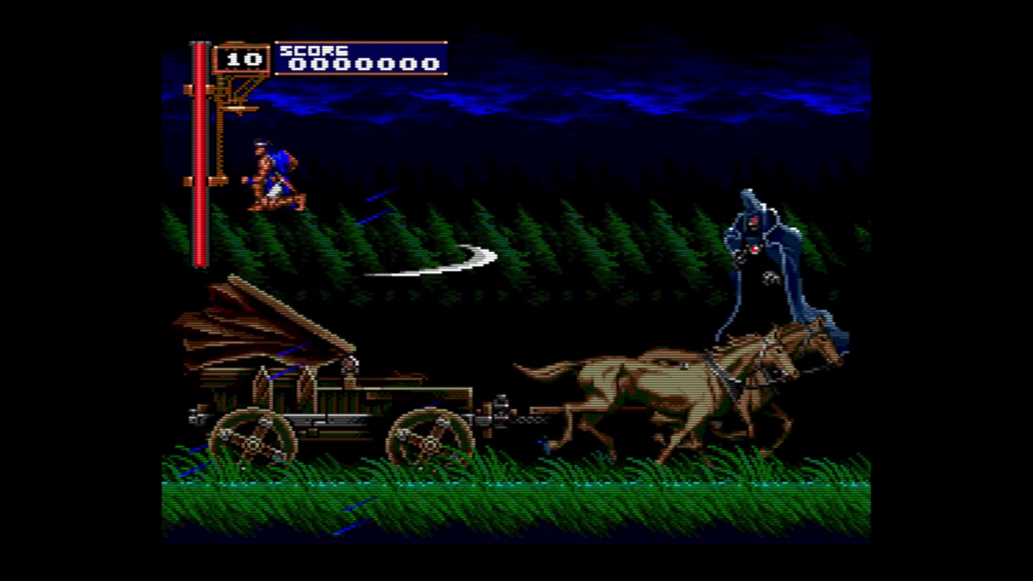
{"action": "key", "text": "Right"}
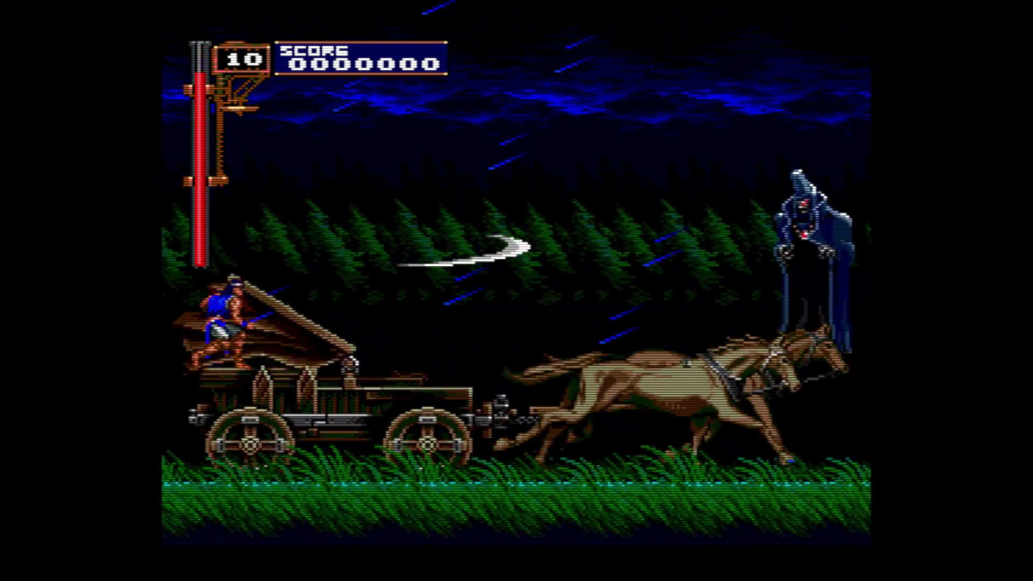
{"action": "key", "text": "Right"}
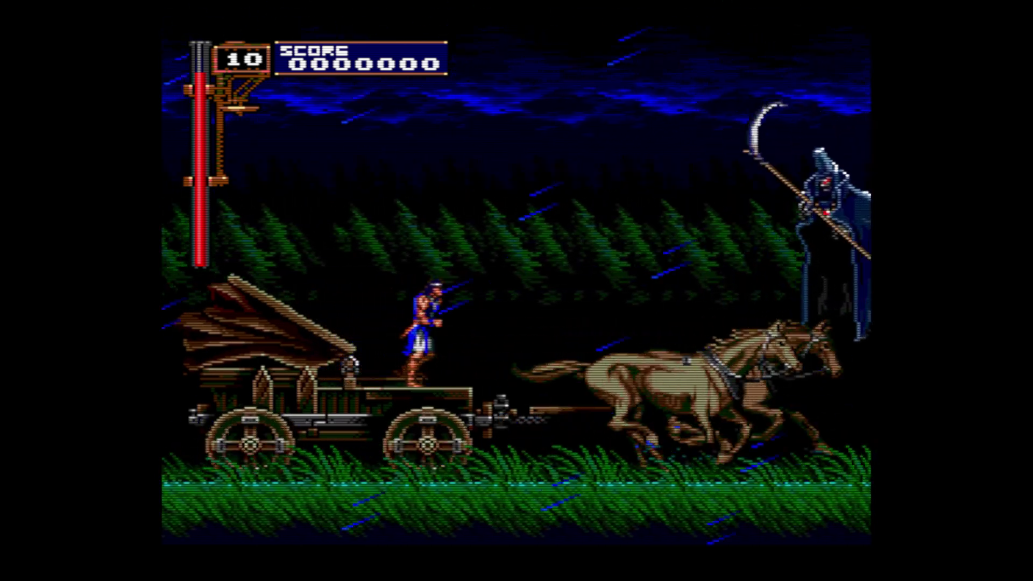
{"action": "key", "text": "x"}
{"action": "key", "text": "Right"}
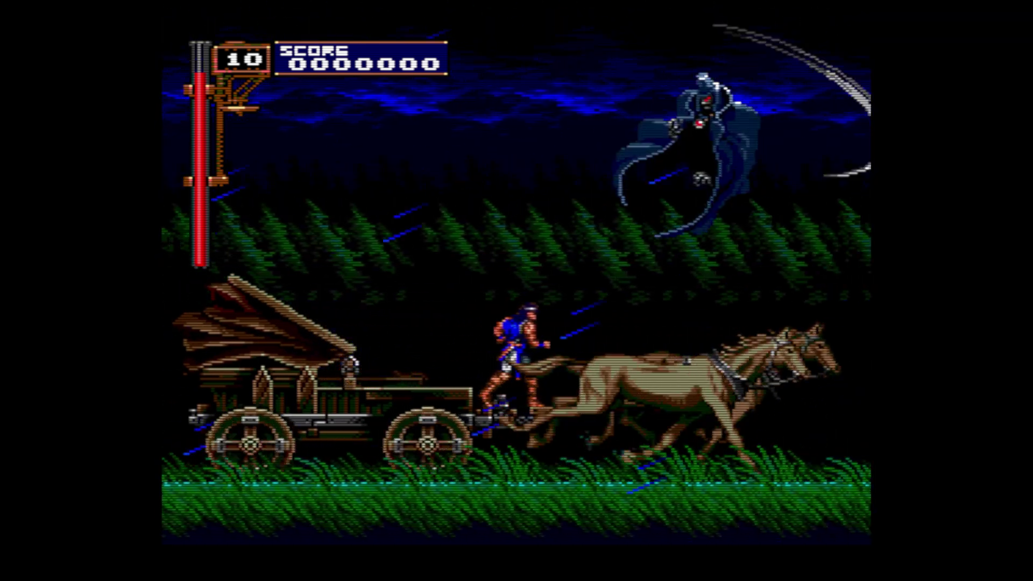
{"action": "key", "text": "x"}
{"action": "key", "text": "Right"}
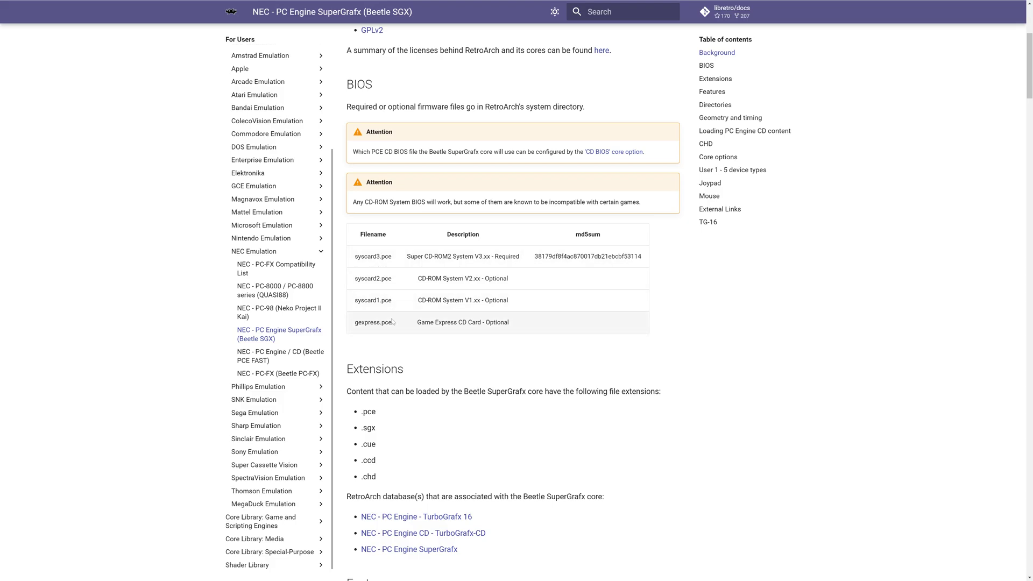
Check the filename of the required BIOS, syscard3.pce, in the documentation's firmware table for the Beetle SGX core
{"action": "left_click_drag", "start_coordinate": [354, 256], "coordinate": [385, 257]}
{"action": "right_click", "coordinate": [402, 237]}
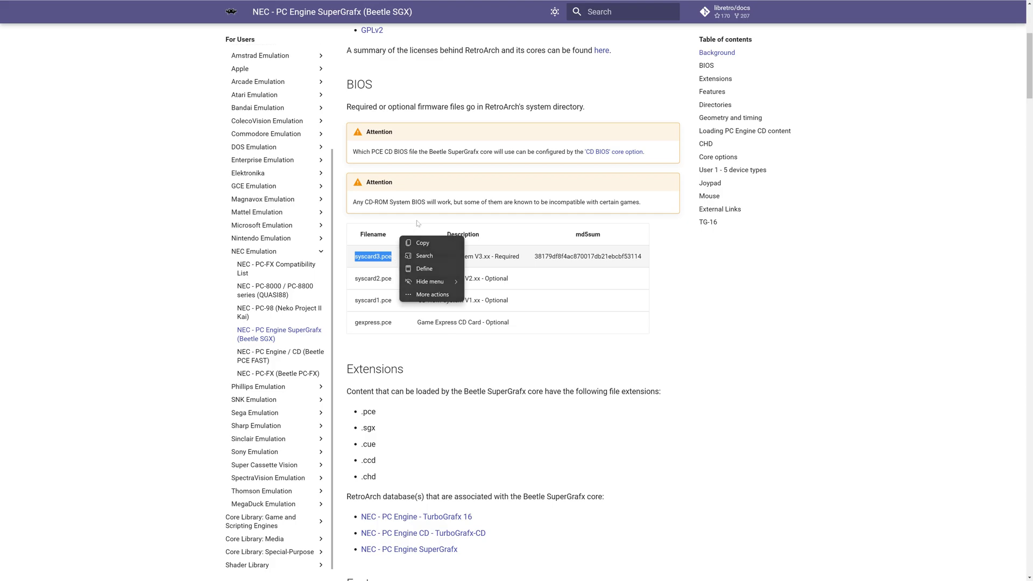
{"action": "left_click", "coordinate": [417, 223]}
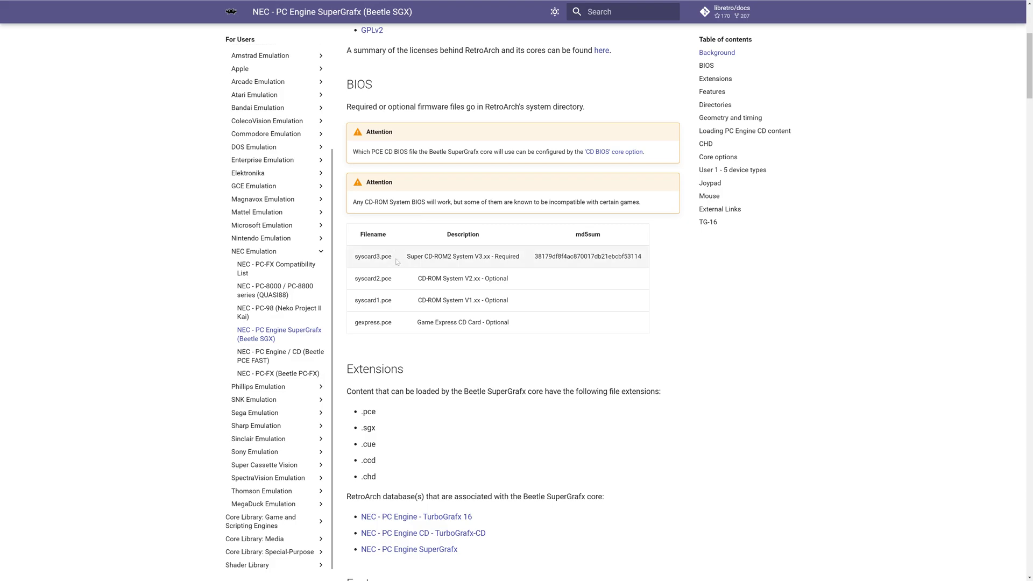
{"action": "left_click_drag", "start_coordinate": [392, 257], "coordinate": [355, 256]}
{"action": "left_click", "coordinate": [365, 249]}
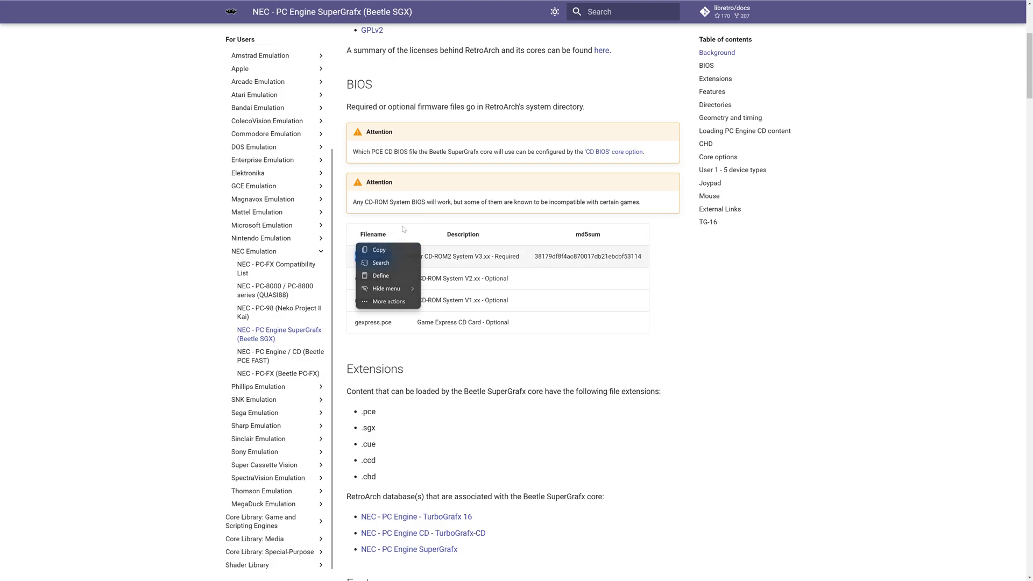
{"action": "left_click", "coordinate": [412, 221]}
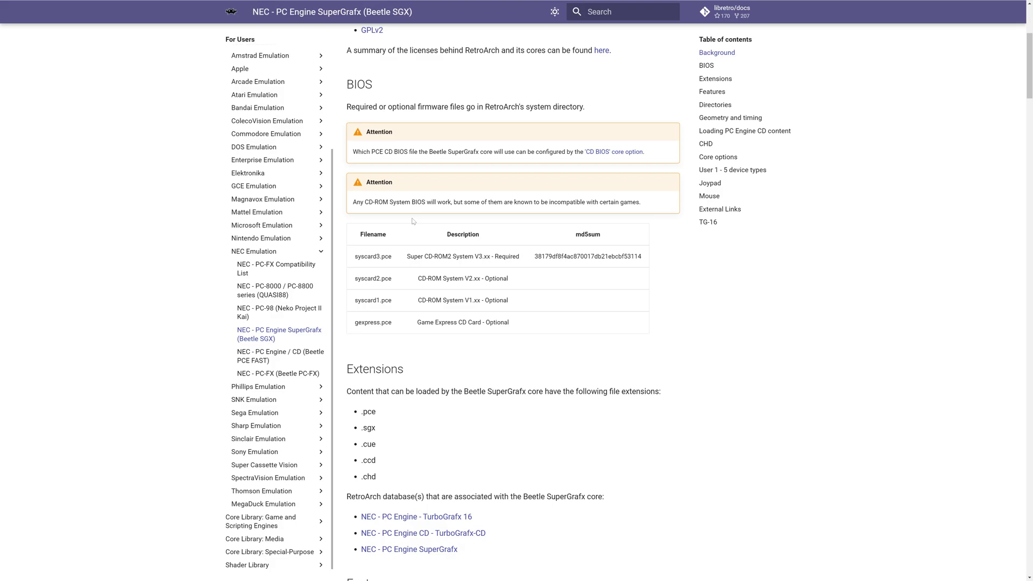
Move the syscard3.pce BIOS file from the desktop into the system folder inside RetroArch-Win64, and close the folder window
{"action": "key", "text": "super+d"}
{"action": "left_click_drag", "start_coordinate": [255, 52], "coordinate": [282, 35]}
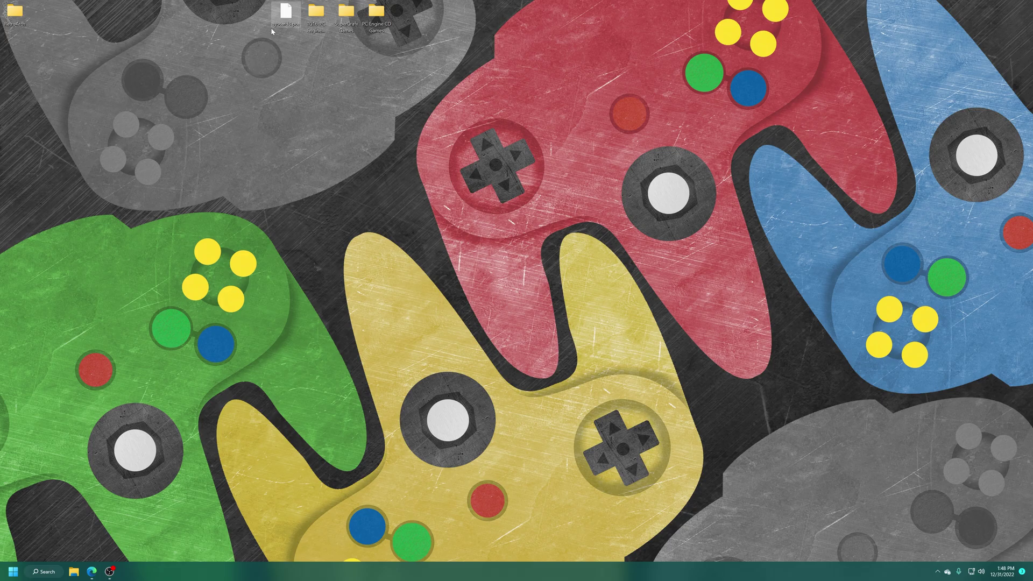
{"action": "mouse_move", "coordinate": [285, 27]}
{"action": "double_click", "coordinate": [15, 14]}
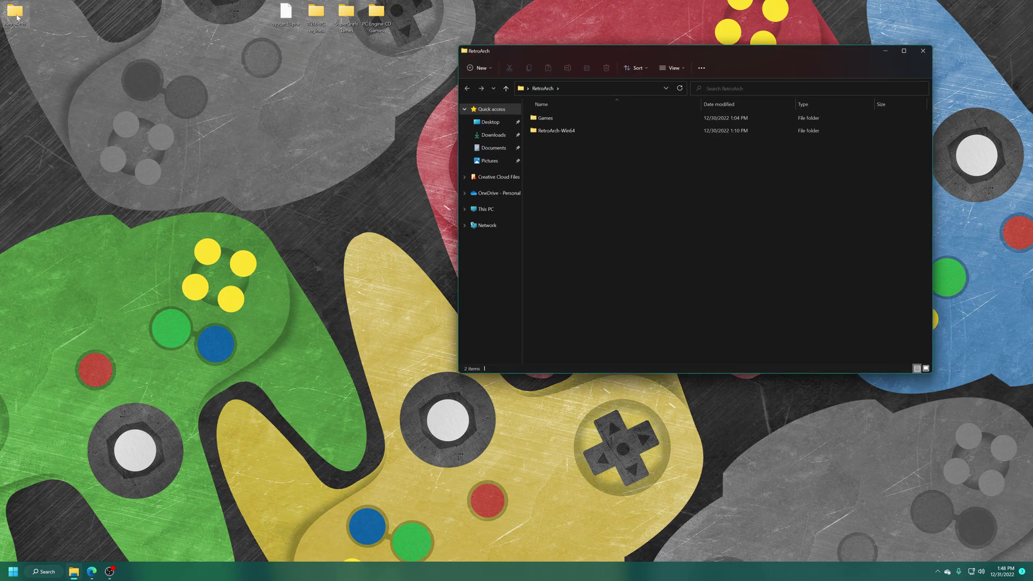
{"action": "double_click", "coordinate": [554, 131]}
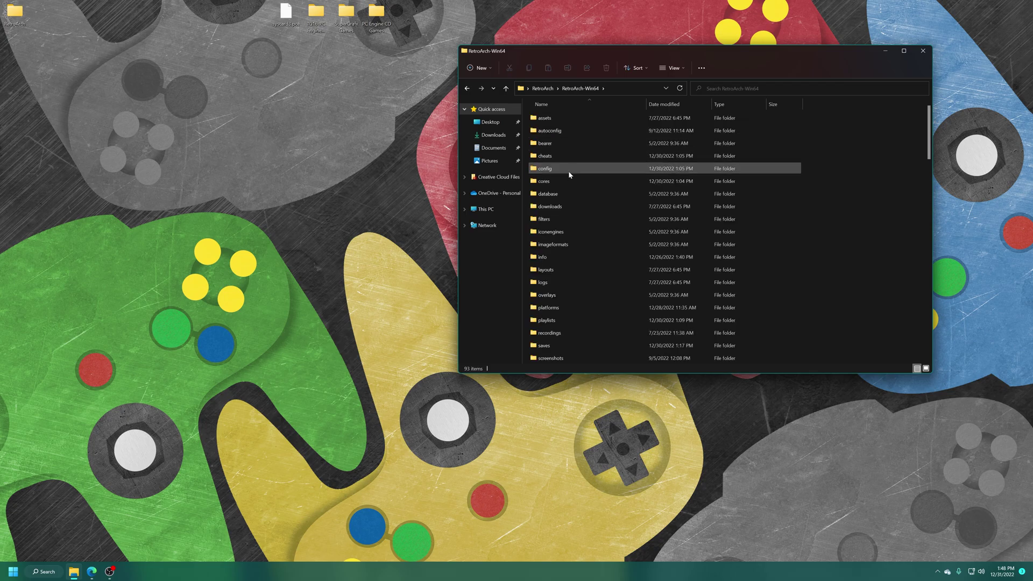
{"action": "scroll", "coordinate": [565, 215], "scroll_direction": "down", "scroll_amount": 3}
{"action": "double_click", "coordinate": [561, 232]}
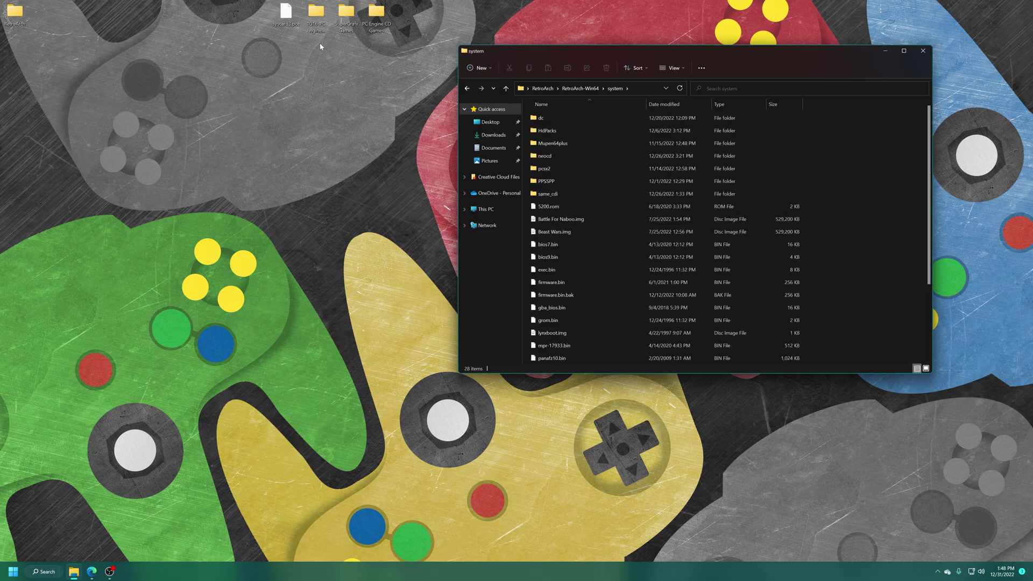
{"action": "left_click_drag", "start_coordinate": [279, 14], "coordinate": [842, 227]}
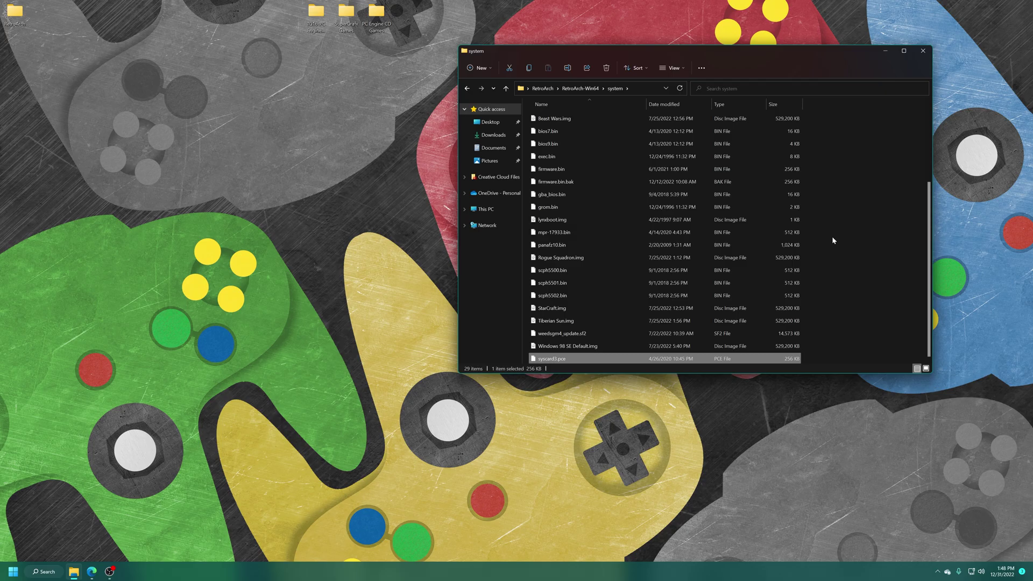
{"action": "key", "text": "alt+F4"}
{"action": "left_click_drag", "start_coordinate": [268, 57], "coordinate": [448, 6]}
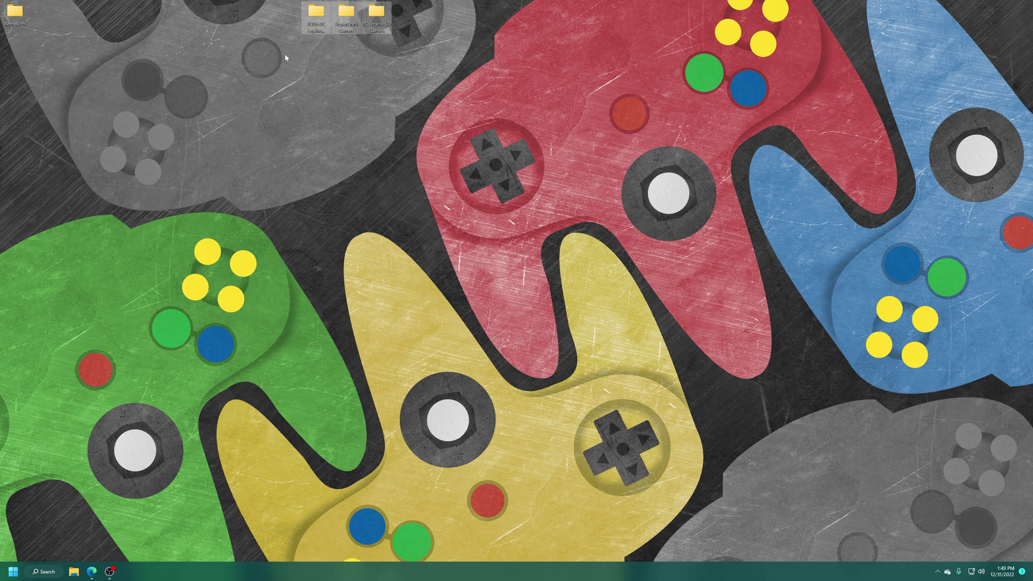
{"action": "left_click", "coordinate": [373, 50]}
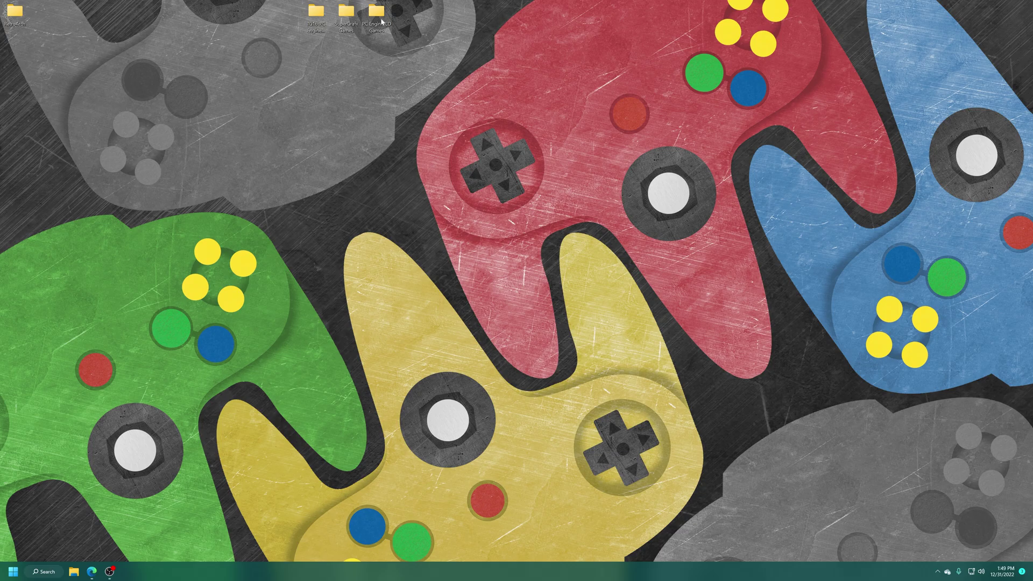
{"action": "left_click", "coordinate": [376, 15]}
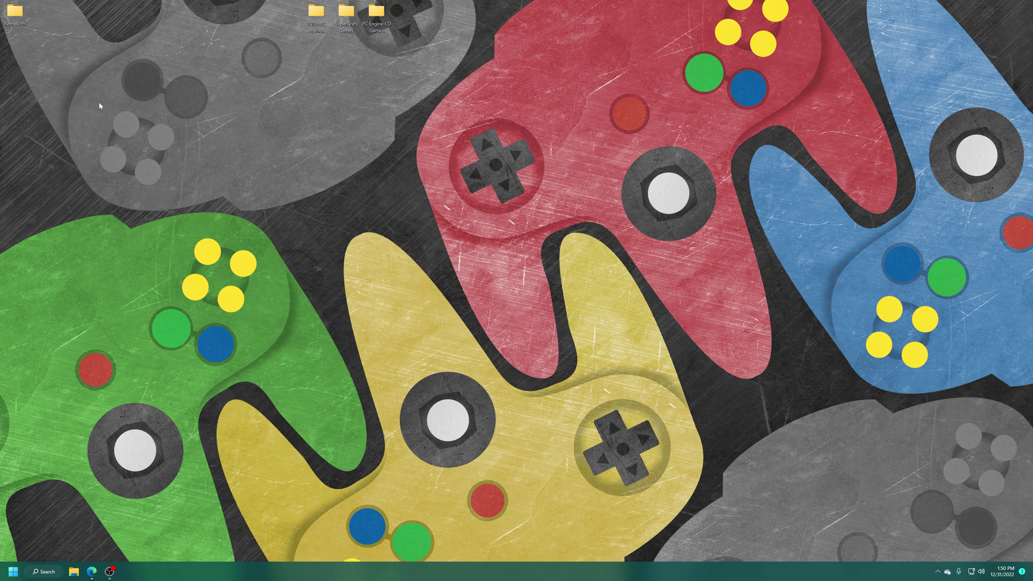
Move the TG16-PC Engine, SuperGrafx and PC Engine CD game folders from the desktop into RetroArch's Games folder
{"action": "double_click", "coordinate": [15, 16]}
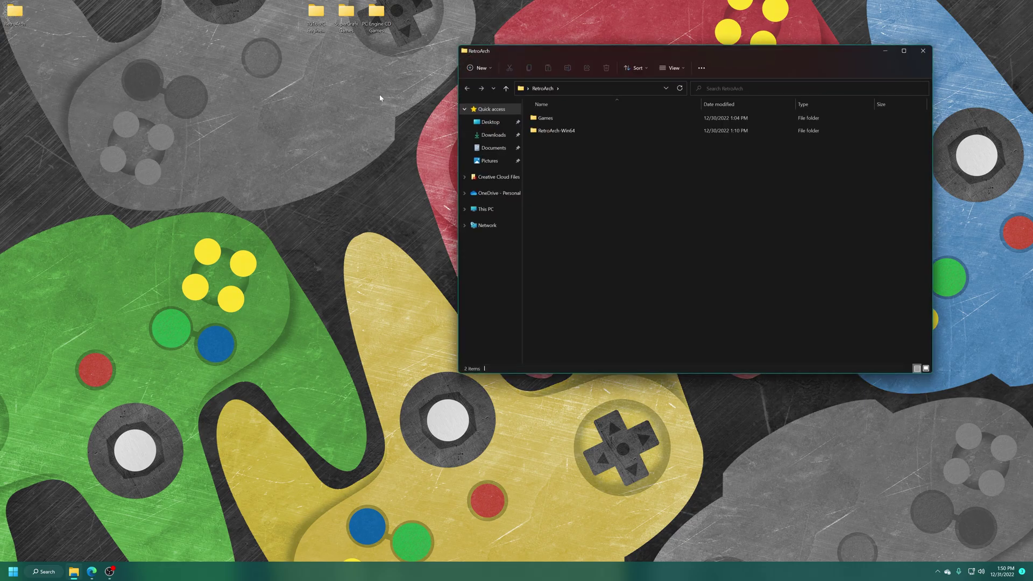
{"action": "key", "text": "Down"}
{"action": "key", "text": "Return"}
{"action": "left_click_drag", "start_coordinate": [425, 31], "coordinate": [302, 7]}
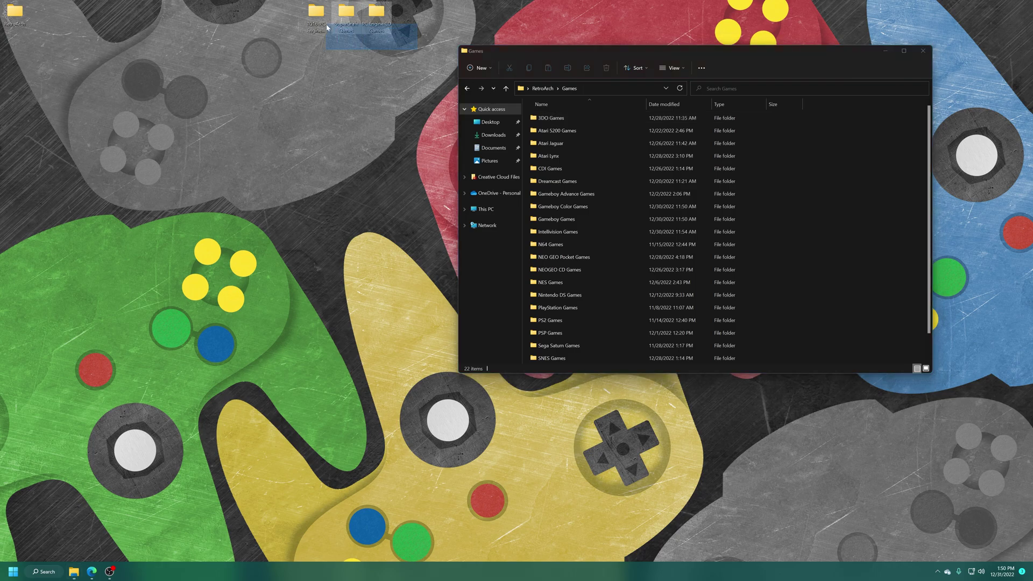
{"action": "left_click_drag", "start_coordinate": [376, 13], "coordinate": [828, 291]}
Launch retroarch.exe from the RetroArch-Win64 folder
{"action": "key", "text": "alt+Up"}
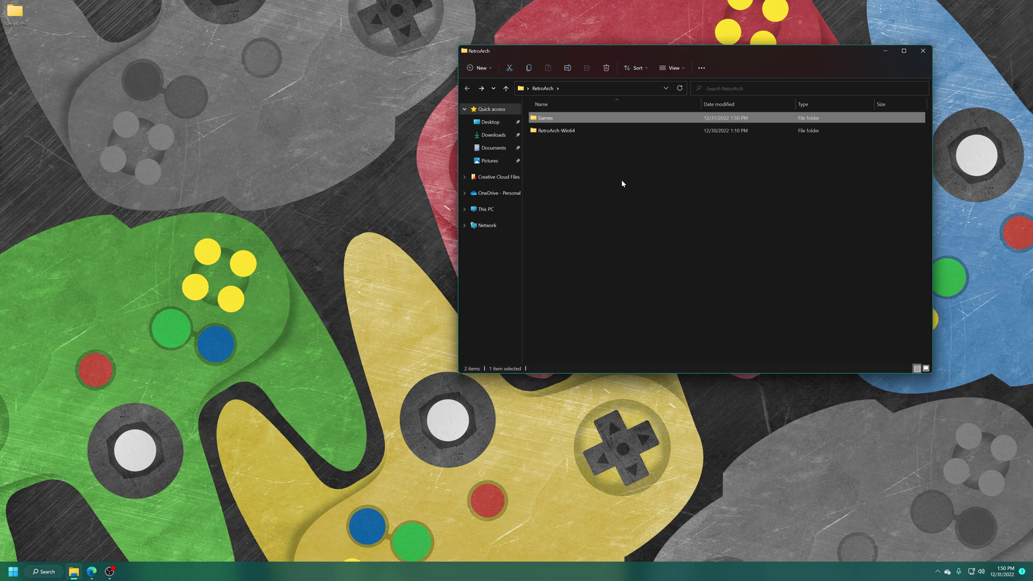
{"action": "double_click", "coordinate": [573, 132]}
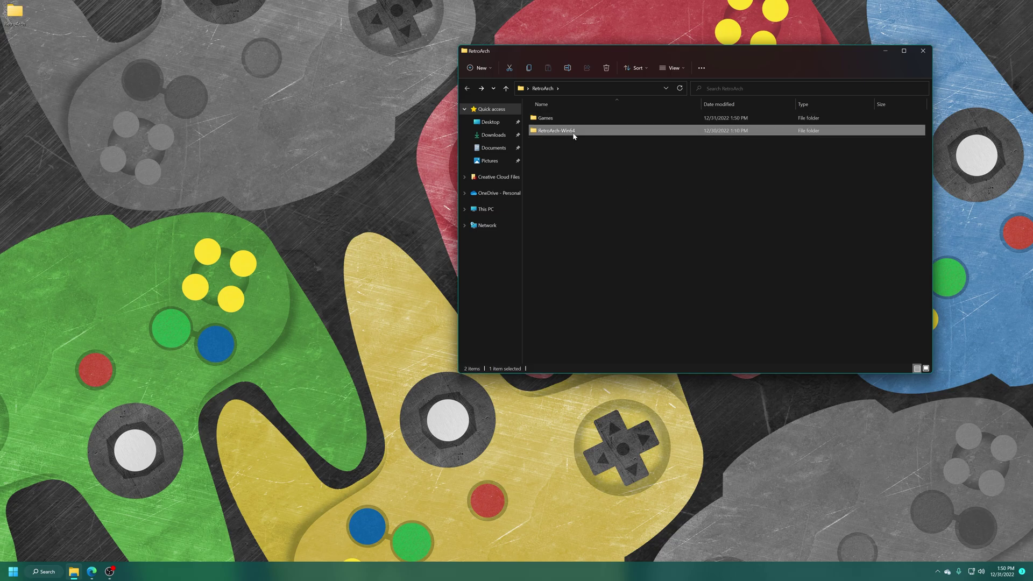
{"action": "scroll", "coordinate": [570, 280], "scroll_direction": "down", "scroll_amount": 15}
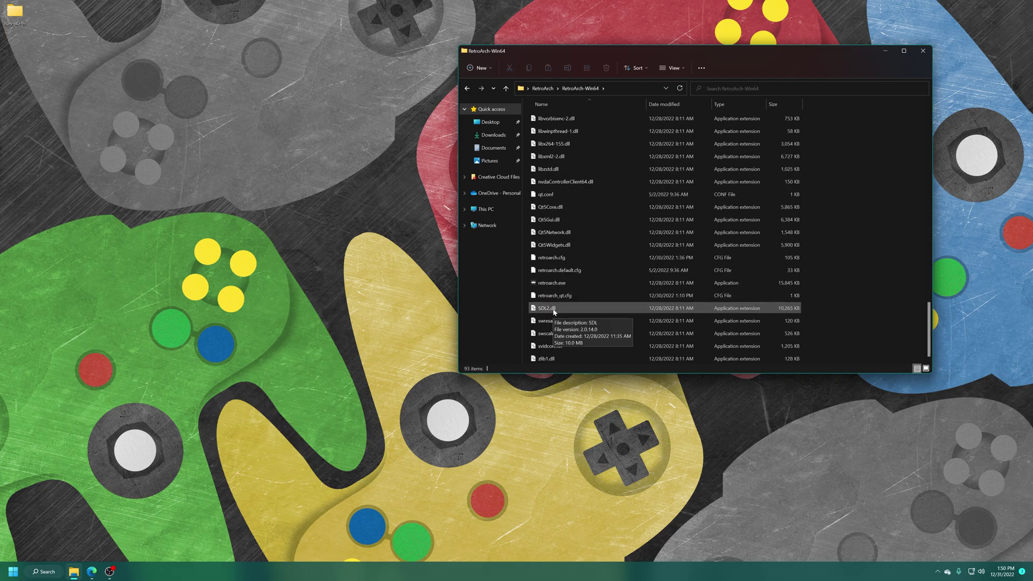
{"action": "double_click", "coordinate": [558, 282]}
Open the Core Downloader within the Online Updater
{"action": "key", "text": "Down"}
{"action": "key", "text": "Down"}
{"action": "key", "text": "Down"}
{"action": "key", "text": "Down"}
{"action": "key", "text": "Down"}
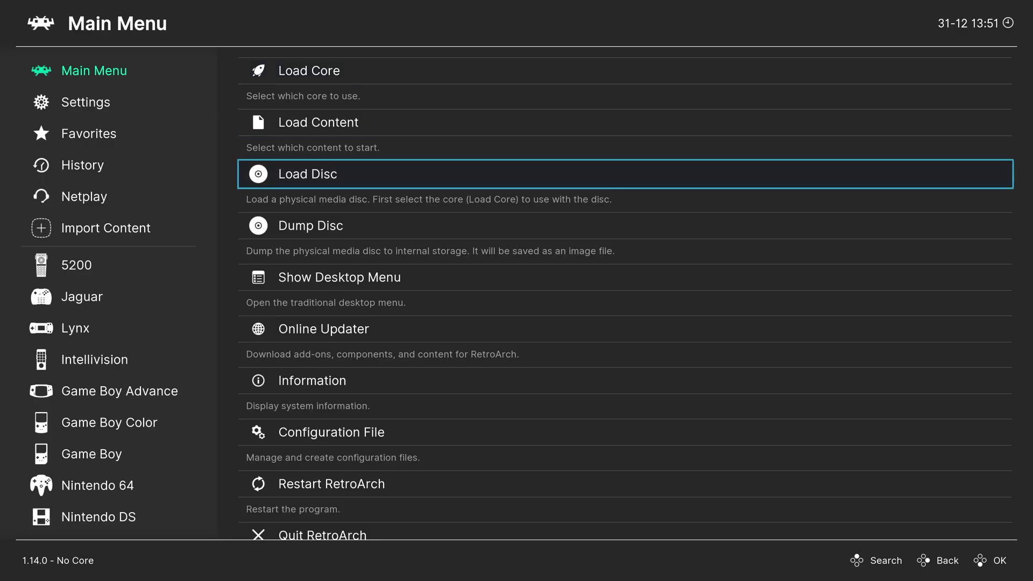
{"action": "key", "text": "Return"}
{"action": "key", "text": "Return"}
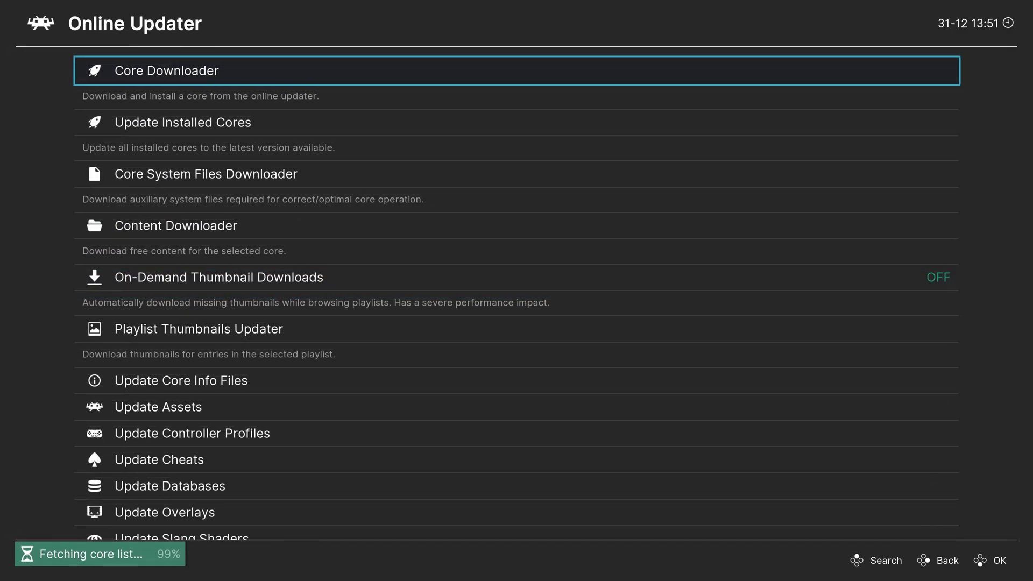
Download the NEC - PC Engine SuperGrafx (Beetle SuperGrafx) core and return to the Main Menu
{"action": "key", "text": "Down"}
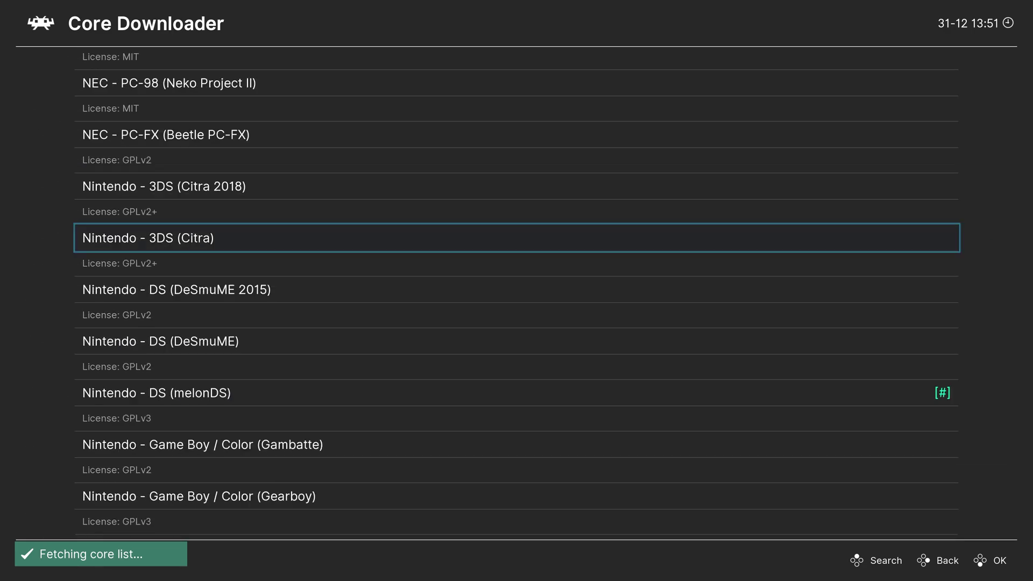
{"action": "key", "text": "Up"}
{"action": "key", "text": "Up"}
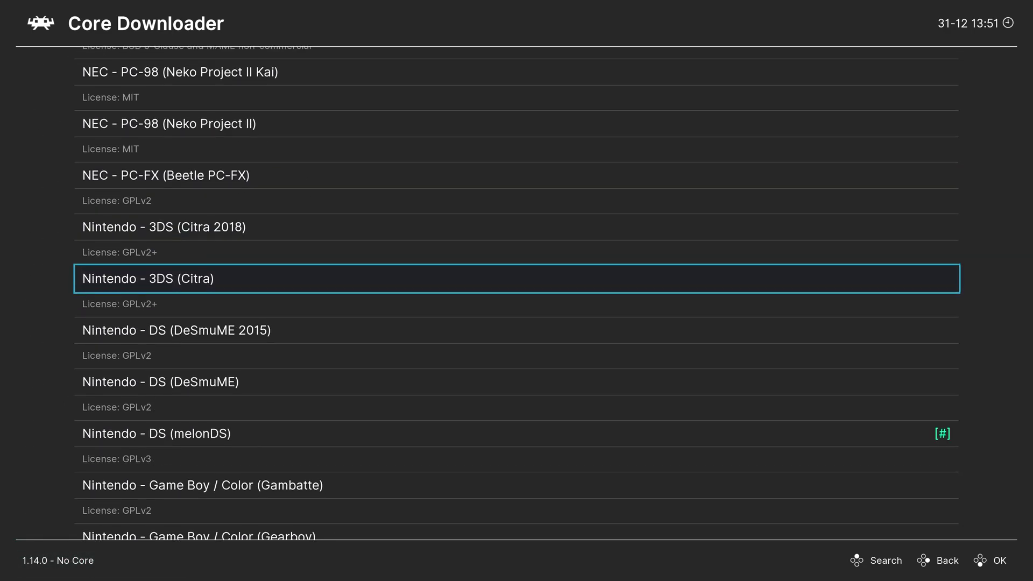
{"action": "key", "text": "Up"}
{"action": "key", "text": "Up"}
{"action": "key", "text": "Up"}
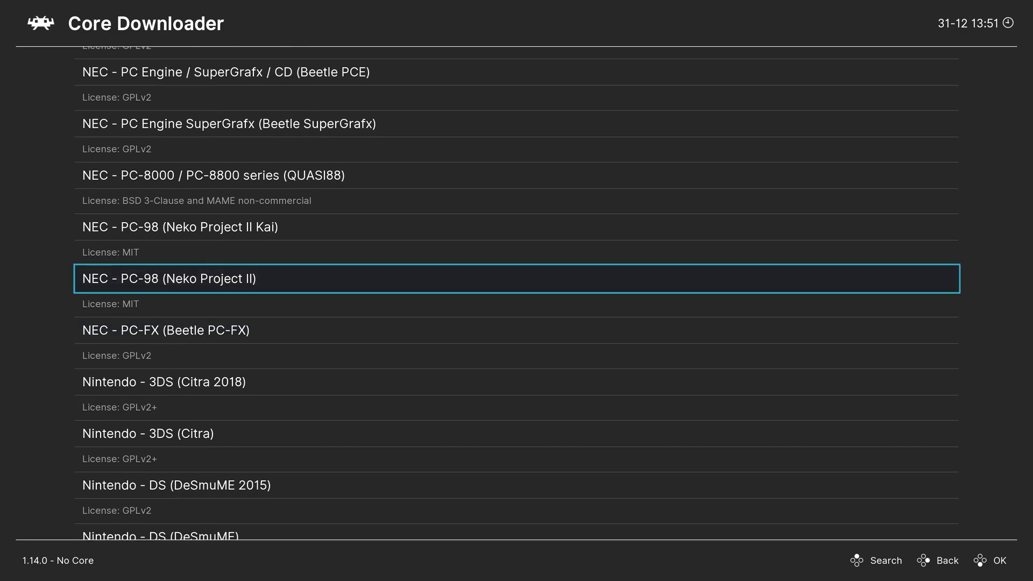
{"action": "key", "text": "Up"}
{"action": "key", "text": "Up"}
{"action": "key", "text": "Up"}
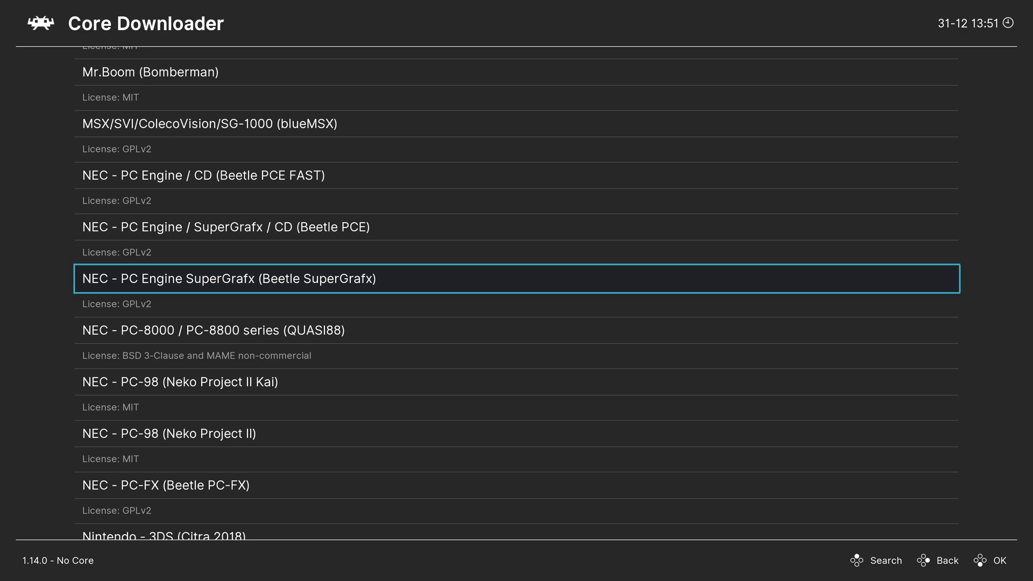
{"action": "key", "text": "Return"}
{"action": "key", "text": "BackSpace"}
{"action": "key", "text": "BackSpace"}
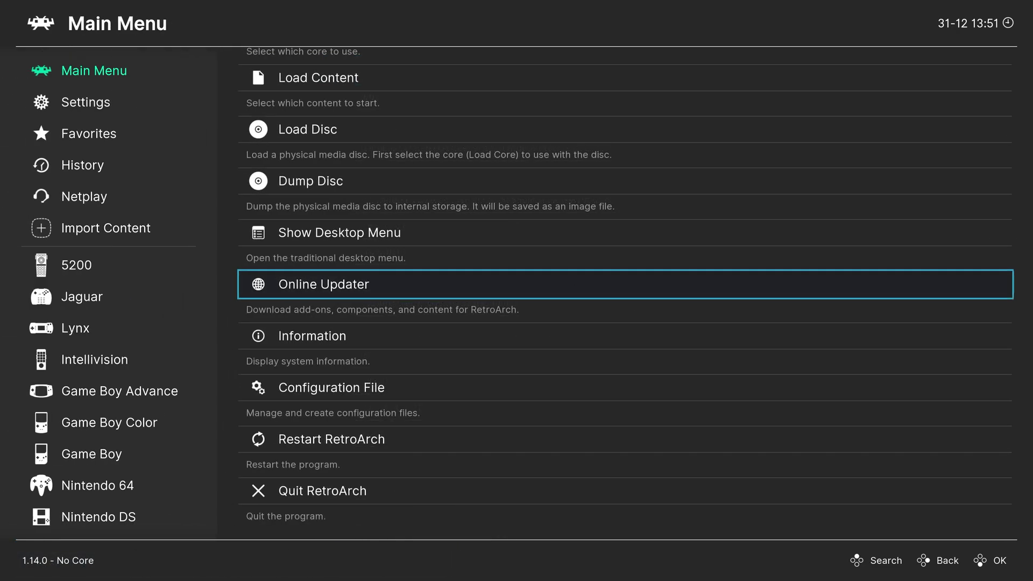
Start loading content and browse into the C:\ drive
{"action": "key", "text": "Up"}
{"action": "key", "text": "Up"}
{"action": "key", "text": "Up"}
{"action": "key", "text": "Up"}
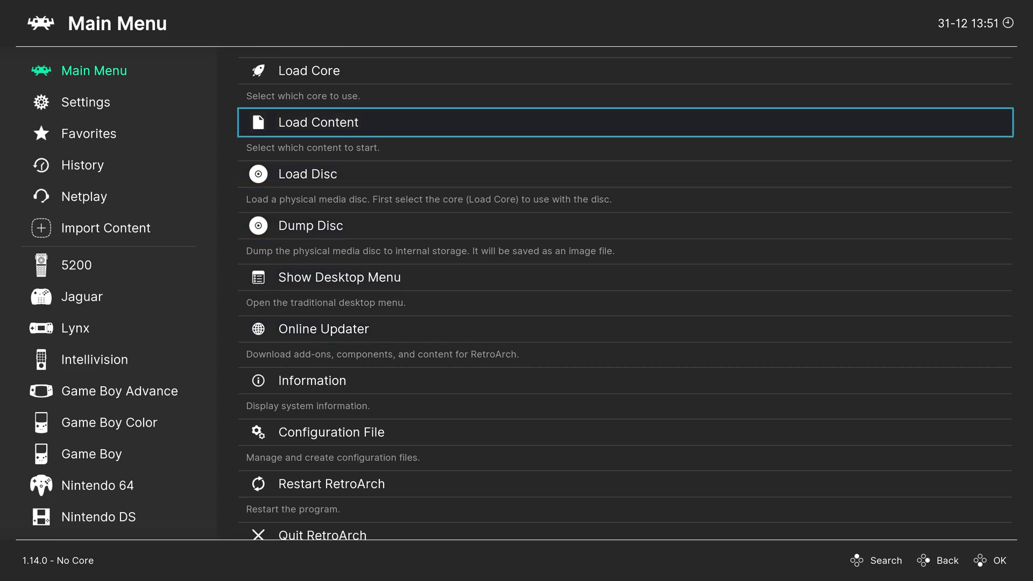
{"action": "key", "text": "Return"}
{"action": "key", "text": "Down"}
{"action": "key", "text": "Down"}
{"action": "key", "text": "Down"}
{"action": "key", "text": "Return"}
Browse into the Users directory and open the user's profile folder
{"action": "key", "text": "Down"}
{"action": "key", "text": "Down"}
{"action": "key", "text": "Down"}
{"action": "key", "text": "Down"}
{"action": "key", "text": "Down"}
{"action": "key", "text": "Down"}
{"action": "key", "text": "Down"}
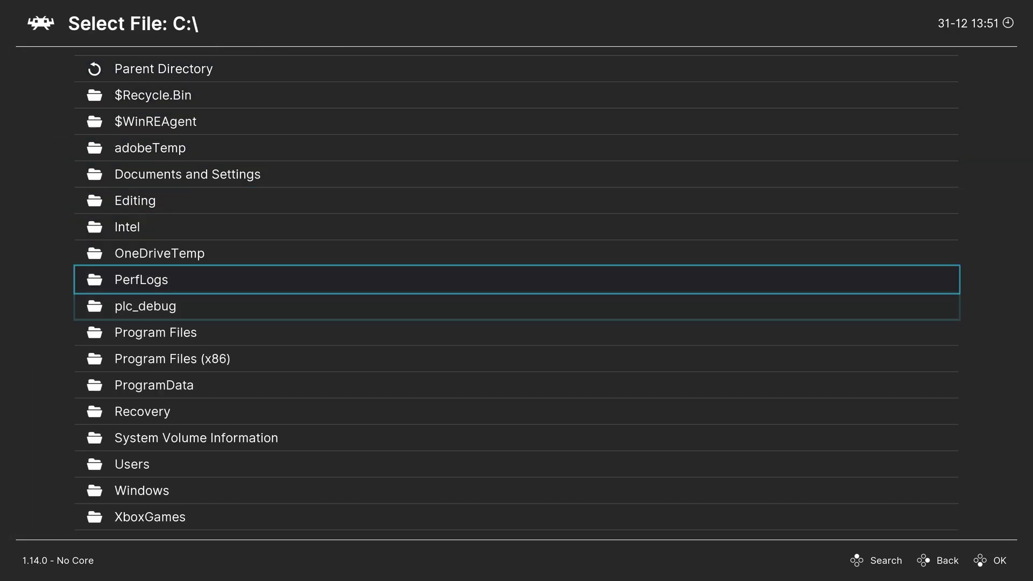
{"action": "key", "text": "Down"}
{"action": "key", "text": "Down"}
{"action": "key", "text": "Down"}
{"action": "key", "text": "Down"}
{"action": "key", "text": "Down"}
{"action": "key", "text": "Down"}
{"action": "key", "text": "Down"}
{"action": "key", "text": "Return"}
{"action": "key", "text": "Down"}
{"action": "key", "text": "Down"}
{"action": "key", "text": "Down"}
{"action": "key", "text": "Down"}
{"action": "key", "text": "Return"}
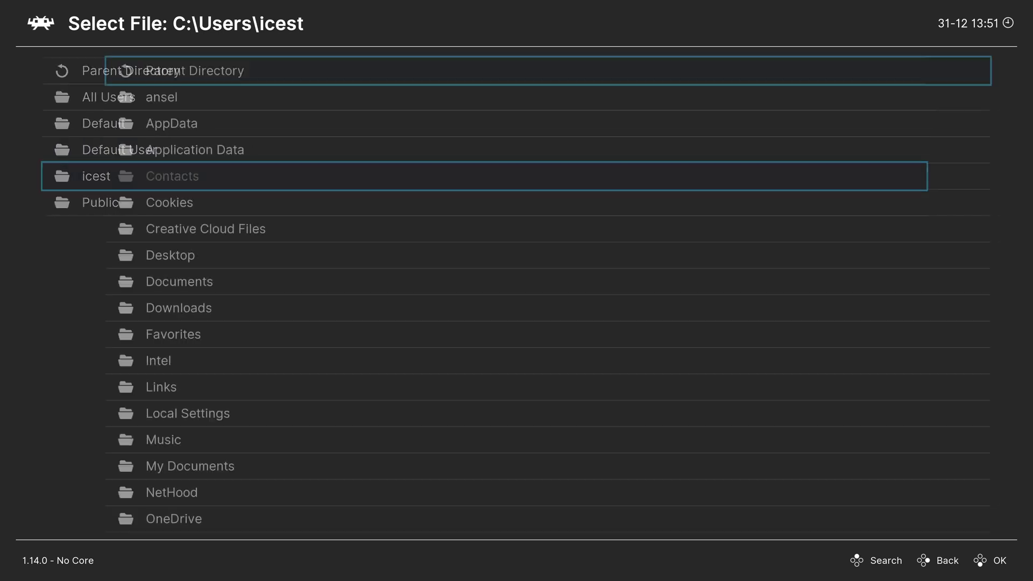
Open the Desktop folder inside the user's profile
{"action": "key", "text": "Down"}
{"action": "key", "text": "Down"}
{"action": "key", "text": "Down"}
{"action": "key", "text": "Down"}
{"action": "key", "text": "Down"}
{"action": "key", "text": "Down"}
{"action": "key", "text": "Down"}
{"action": "key", "text": "Return"}
Open the RetroArch folder on the Desktop and go into its Games folder
{"action": "key", "text": "Down"}
{"action": "key", "text": "Down"}
{"action": "key", "text": "Down"}
{"action": "key", "text": "Down"}
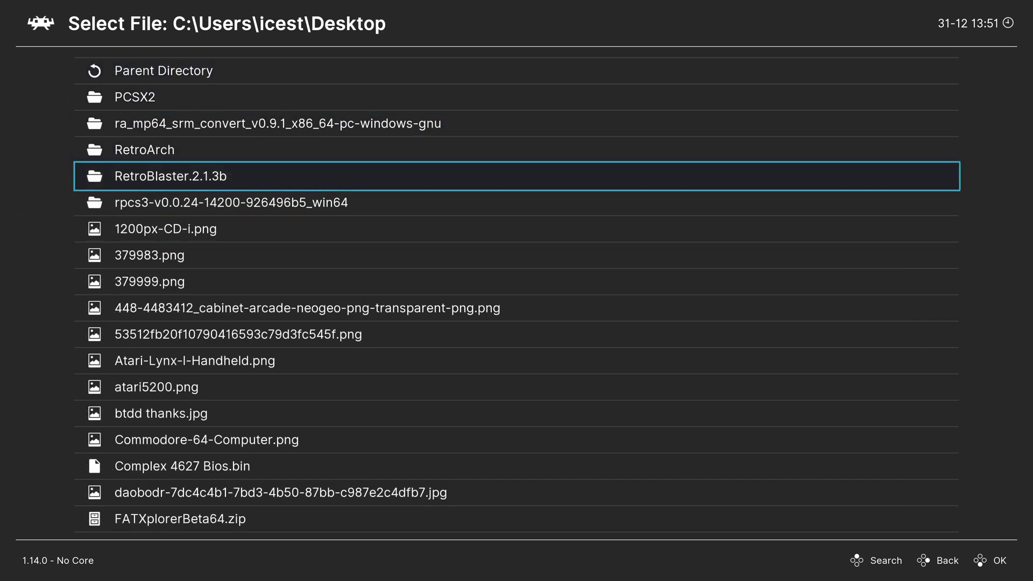
{"action": "key", "text": "Up"}
{"action": "key", "text": "Return"}
{"action": "key", "text": "Return"}
Find and open the TG16-PC Engine Games folder inside the RetroArch Games directory
{"action": "key", "text": "Down"}
{"action": "key", "text": "Down"}
{"action": "key", "text": "Down"}
{"action": "key", "text": "Down"}
{"action": "key", "text": "Down"}
{"action": "key", "text": "Down"}
{"action": "key", "text": "Down"}
{"action": "key", "text": "Down"}
{"action": "key", "text": "Down"}
{"action": "key", "text": "Down"}
{"action": "key", "text": "Down"}
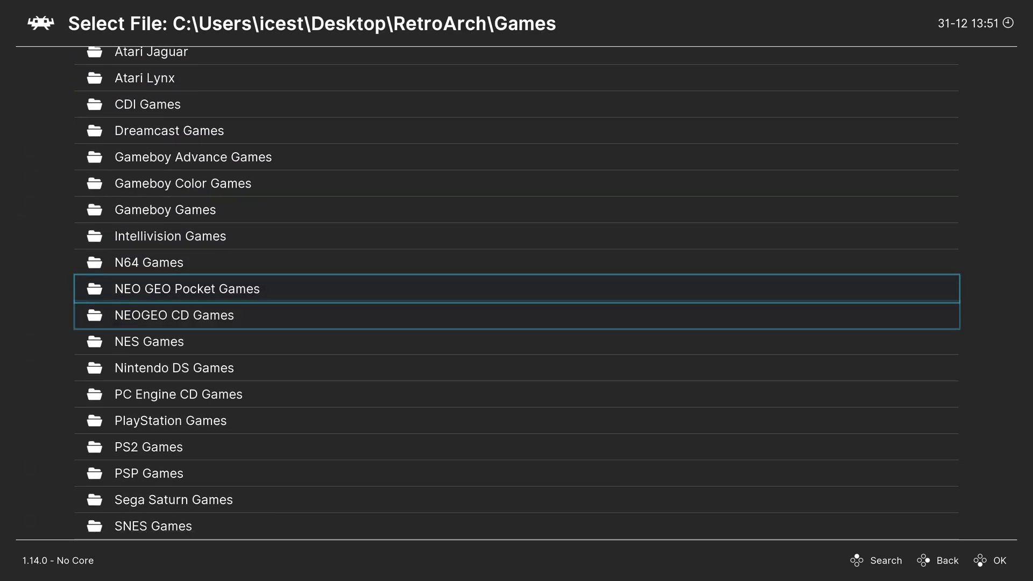
{"action": "key", "text": "Down"}
{"action": "key", "text": "Down"}
{"action": "key", "text": "Down"}
{"action": "key", "text": "Down"}
{"action": "key", "text": "Down"}
{"action": "key", "text": "Up"}
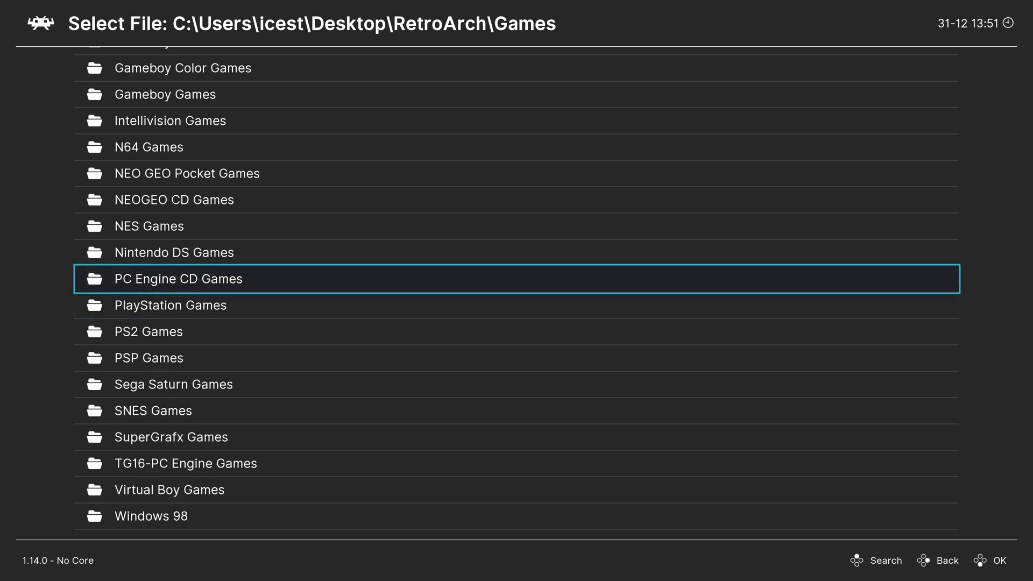
{"action": "key", "text": "Down"}
{"action": "key", "text": "Down"}
{"action": "key", "text": "Down"}
{"action": "key", "text": "Down"}
{"action": "key", "text": "Down"}
{"action": "key", "text": "Down"}
{"action": "key", "text": "Down"}
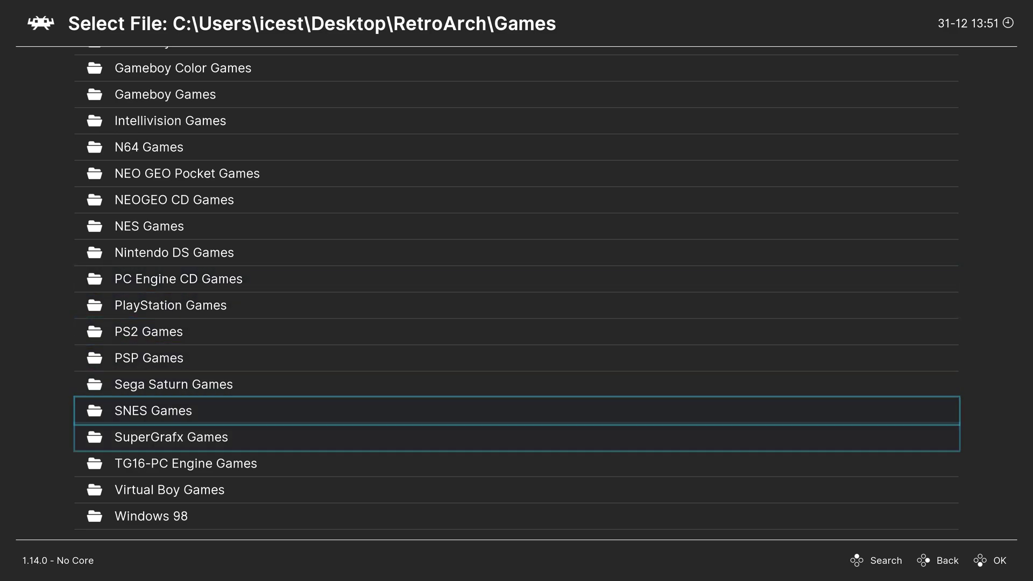
{"action": "key", "text": "Return"}
Pick Street Fighter II' - Champion Edition (Japan).pce as the game to load
{"action": "key", "text": "Down"}
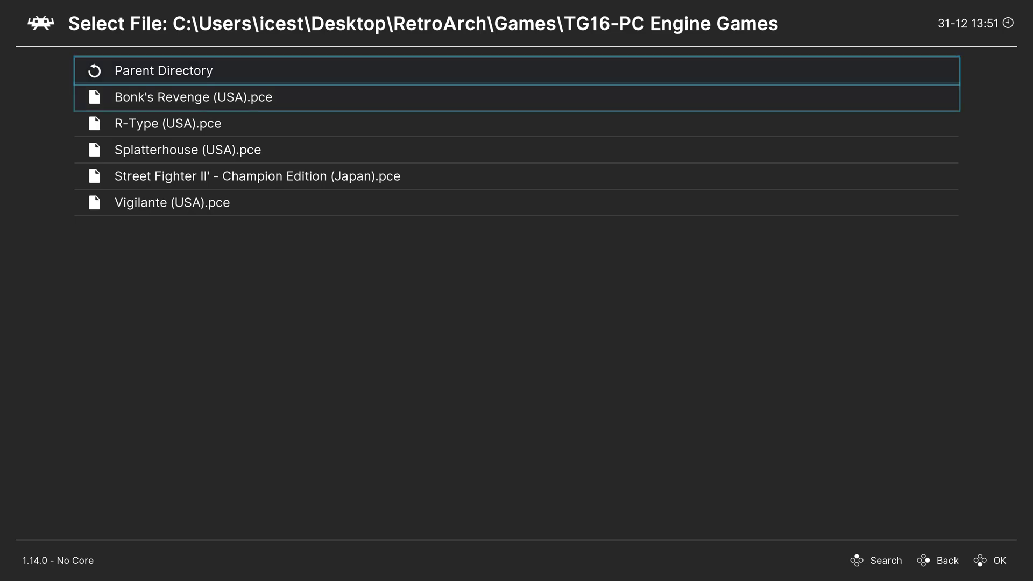
{"action": "key", "text": "Down"}
{"action": "key", "text": "Down"}
{"action": "key", "text": "Down"}
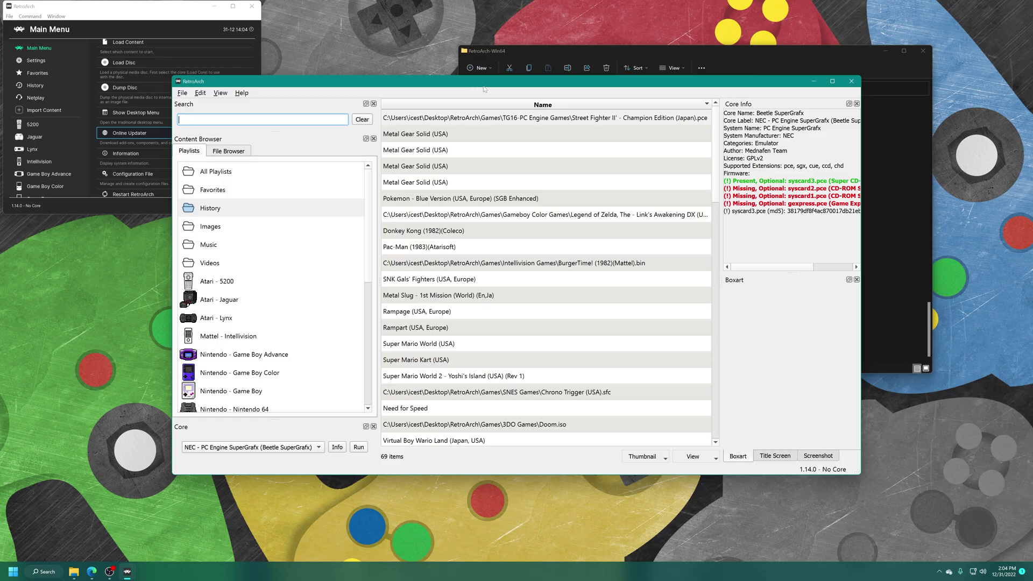
Create a new playlist named "NEC - PC Engine - TurboGrafx 16" in the desktop menu
{"action": "right_click", "coordinate": [231, 212]}
{"action": "left_click", "coordinate": [248, 214]}
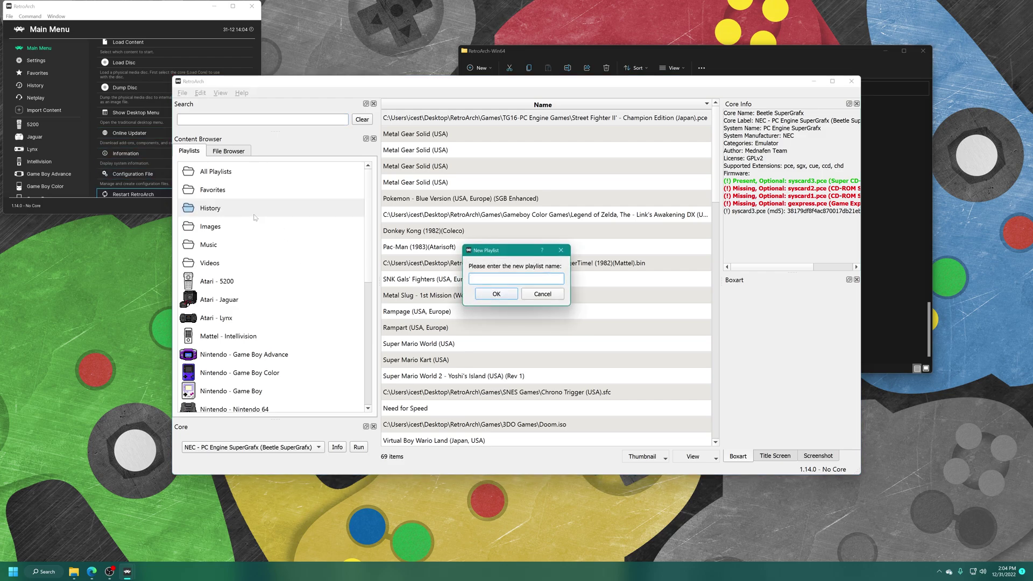
{"action": "type", "text": "NEC - P"}
{"action": "type", "text": "C Engine"}
{"action": "type", "text": "-"}
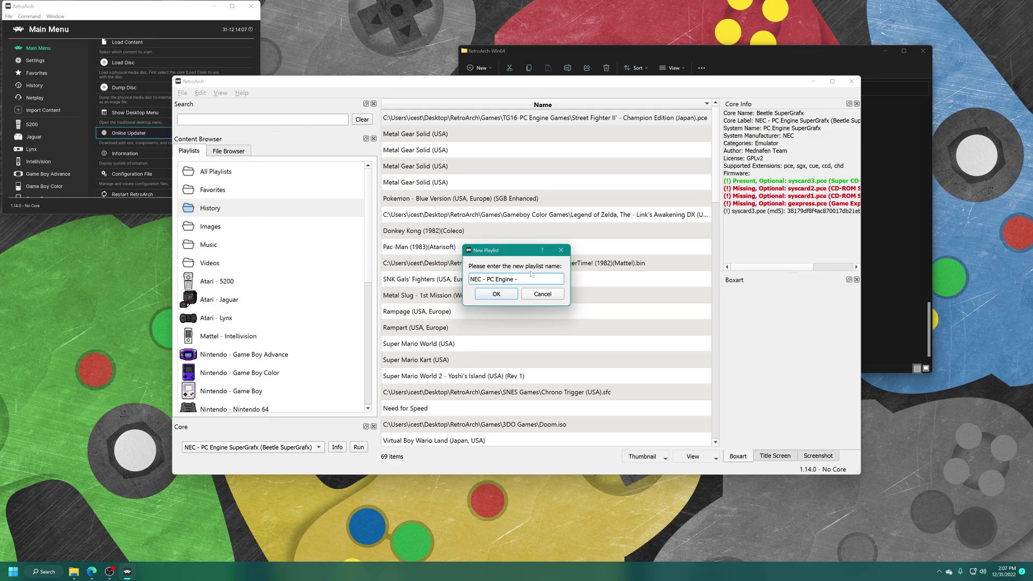
{"action": "type", "text": " TurboGrafx 16"}
{"action": "key", "text": "Return"}
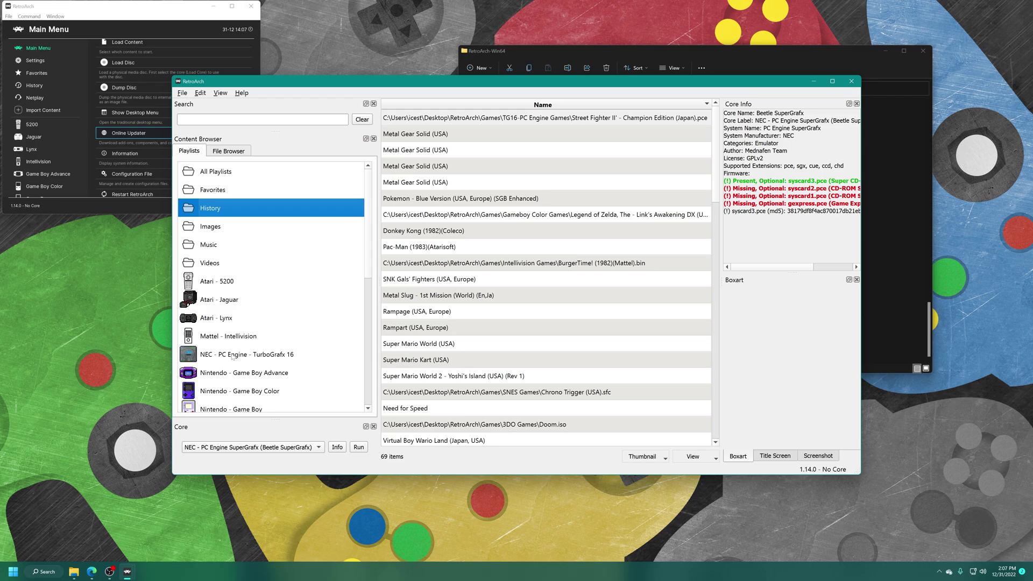
Choose the Desktop\RetroArch\Games\TG16-PC Engine Games folder as the content to add to the NEC - PC Engine - TurboGrafx 16 playlist
{"action": "left_click", "coordinate": [208, 357]}
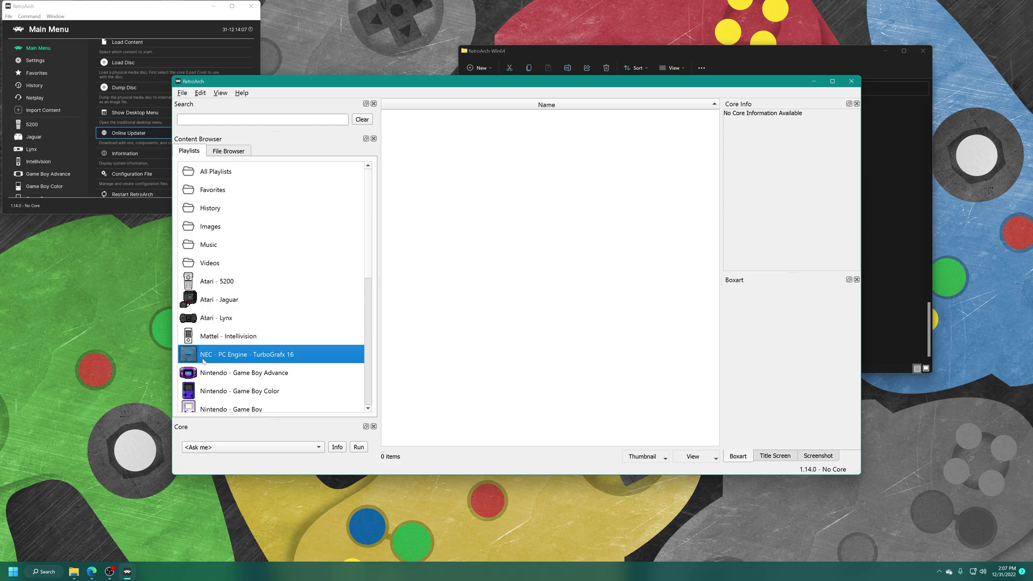
{"action": "right_click", "coordinate": [562, 179]}
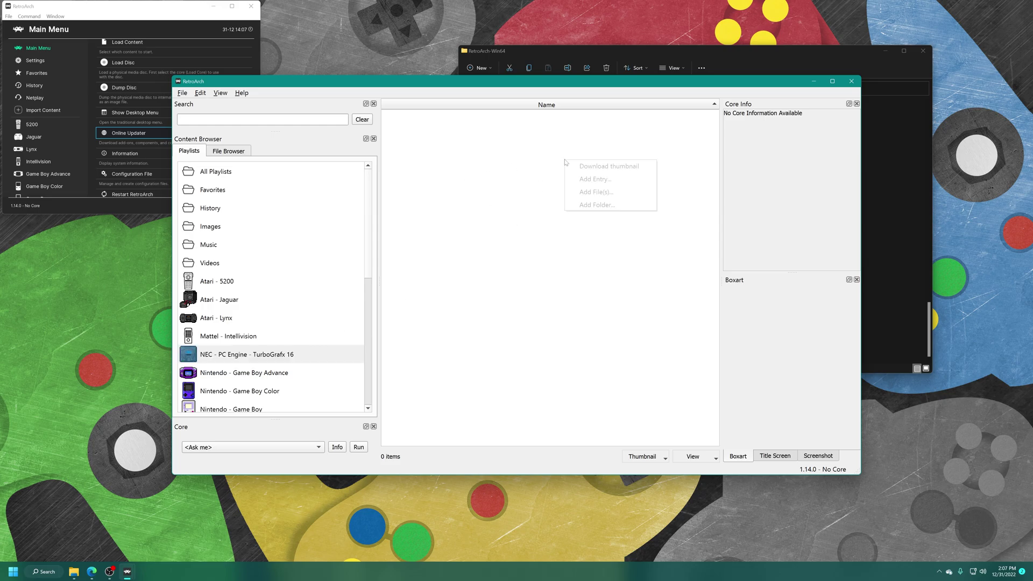
{"action": "left_click", "coordinate": [604, 202]}
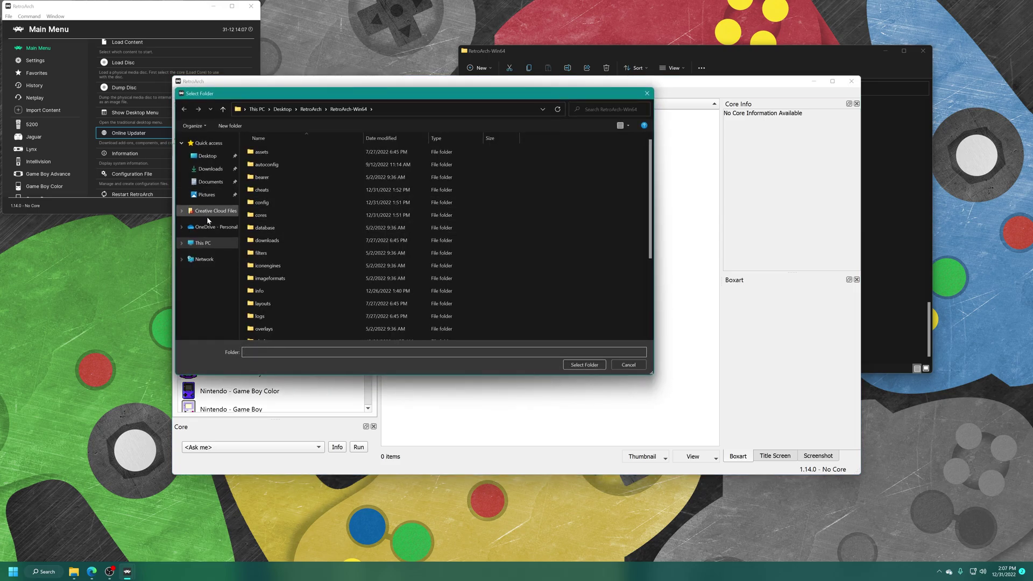
{"action": "left_click", "coordinate": [207, 156]}
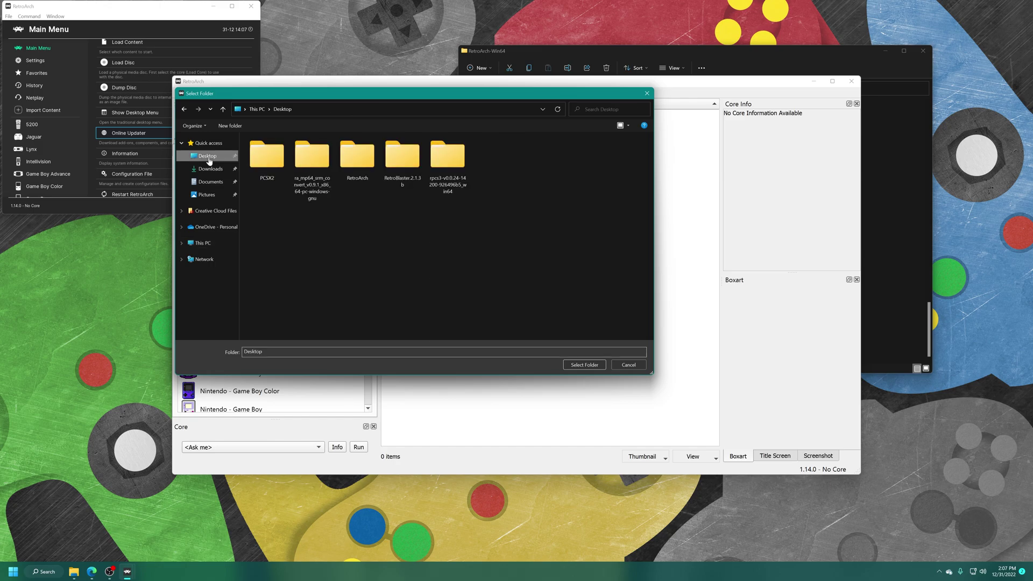
{"action": "double_click", "coordinate": [358, 156]}
{"action": "double_click", "coordinate": [332, 164]}
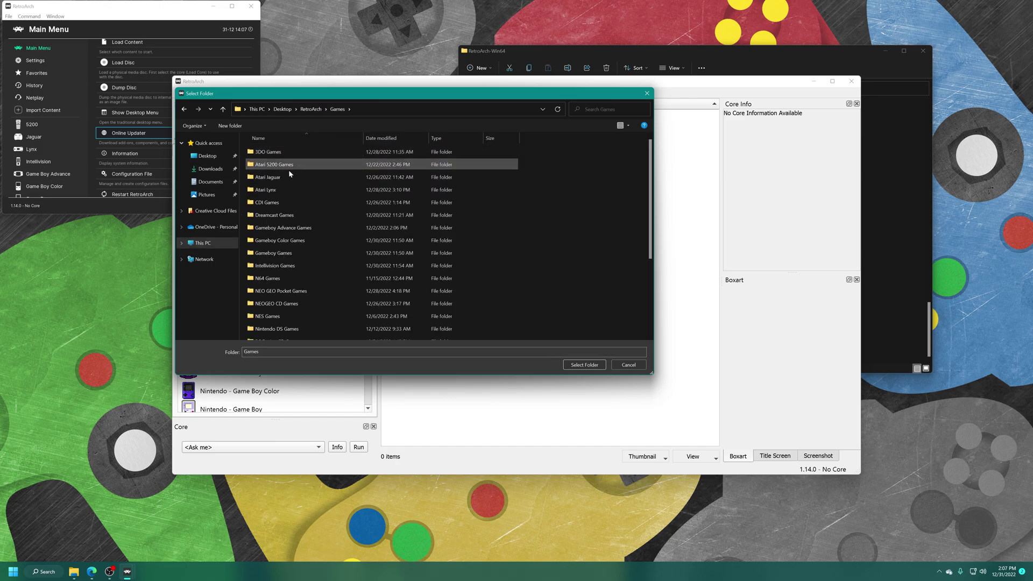
{"action": "scroll", "coordinate": [288, 169], "scroll_direction": "down", "scroll_amount": 3}
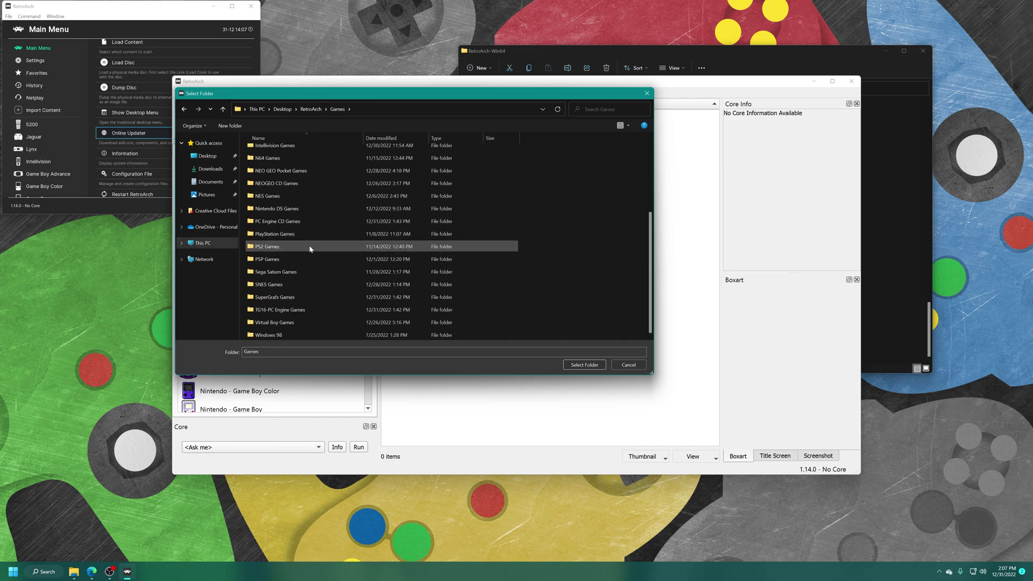
{"action": "left_click", "coordinate": [281, 312]}
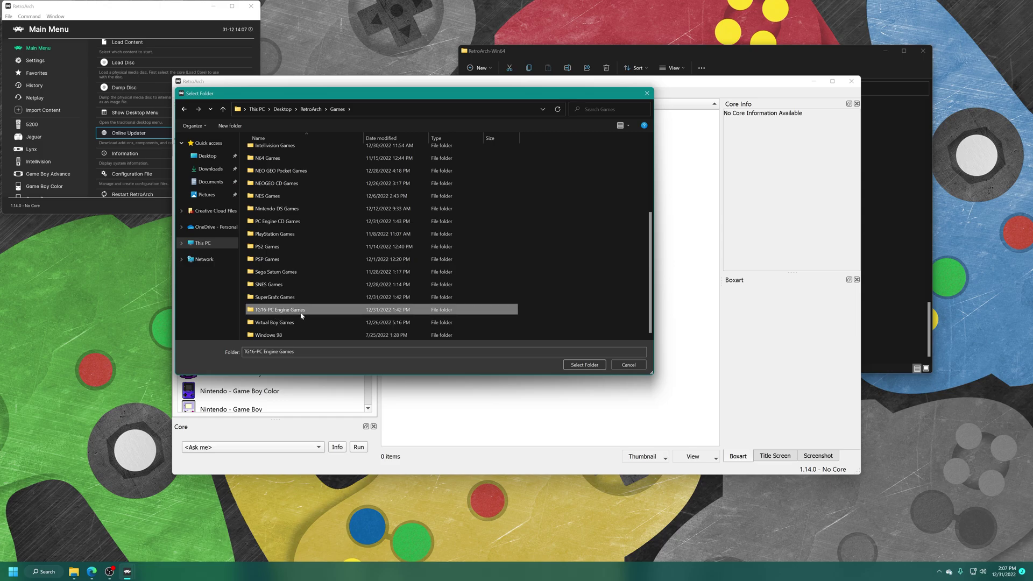
{"action": "left_click", "coordinate": [578, 369]}
Set the entries' core to Beetle SuperGrafx and database to NEC - PC Engine - TurboGrafx 16, and add them to the playlist
{"action": "left_click", "coordinate": [437, 264]}
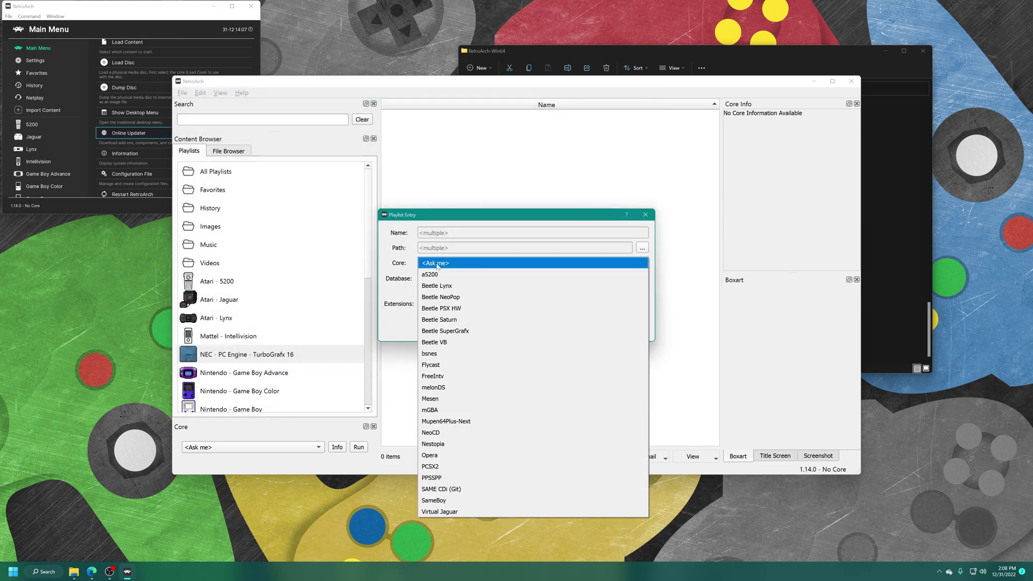
{"action": "key", "text": "Down"}
{"action": "key", "text": "Down"}
{"action": "key", "text": "Down"}
{"action": "key", "text": "Down"}
{"action": "key", "text": "Down"}
{"action": "key", "text": "Down"}
{"action": "key", "text": "Return"}
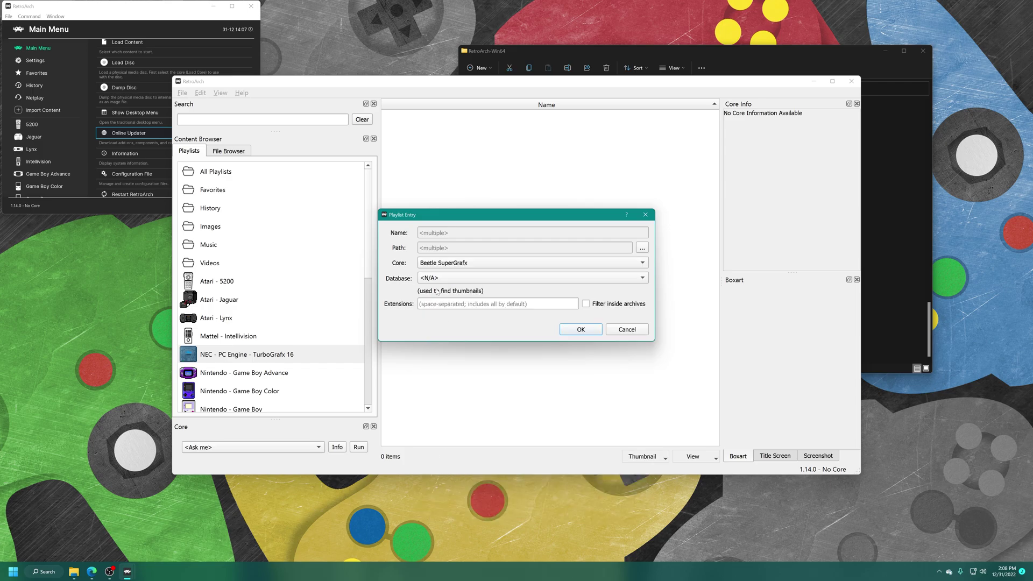
{"action": "left_click", "coordinate": [436, 280]}
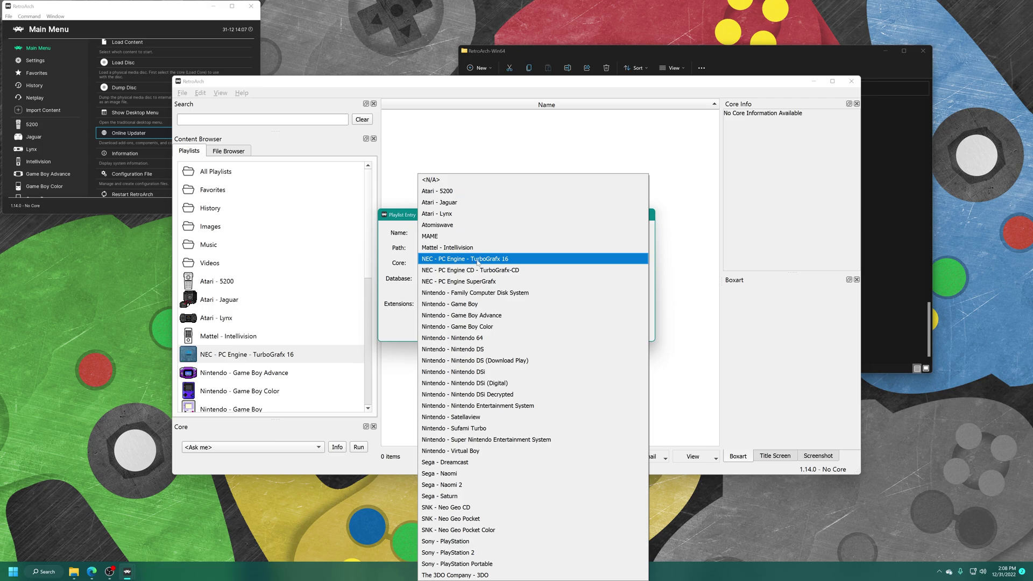
{"action": "left_click", "coordinate": [496, 259]}
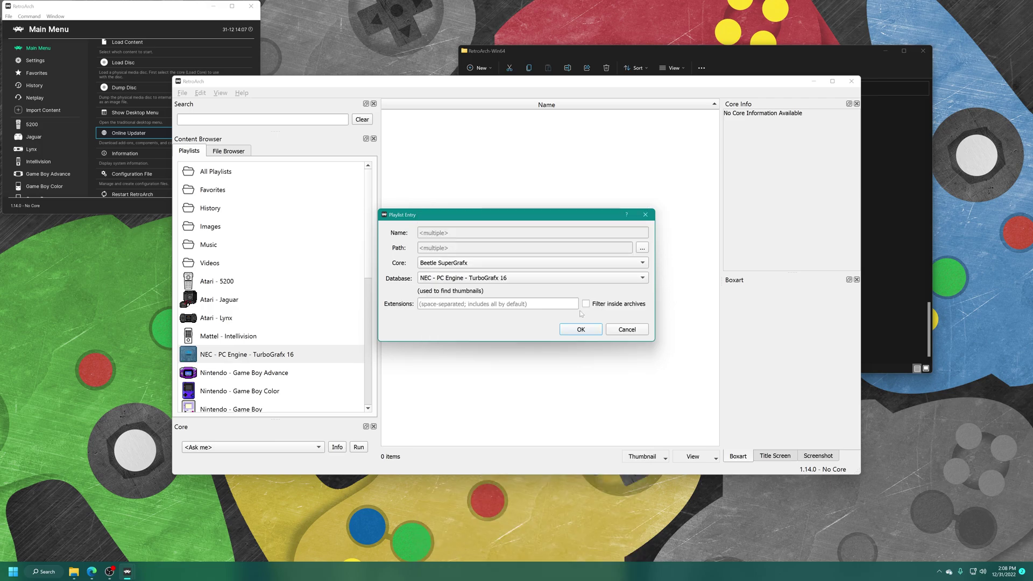
{"action": "left_click", "coordinate": [586, 329]}
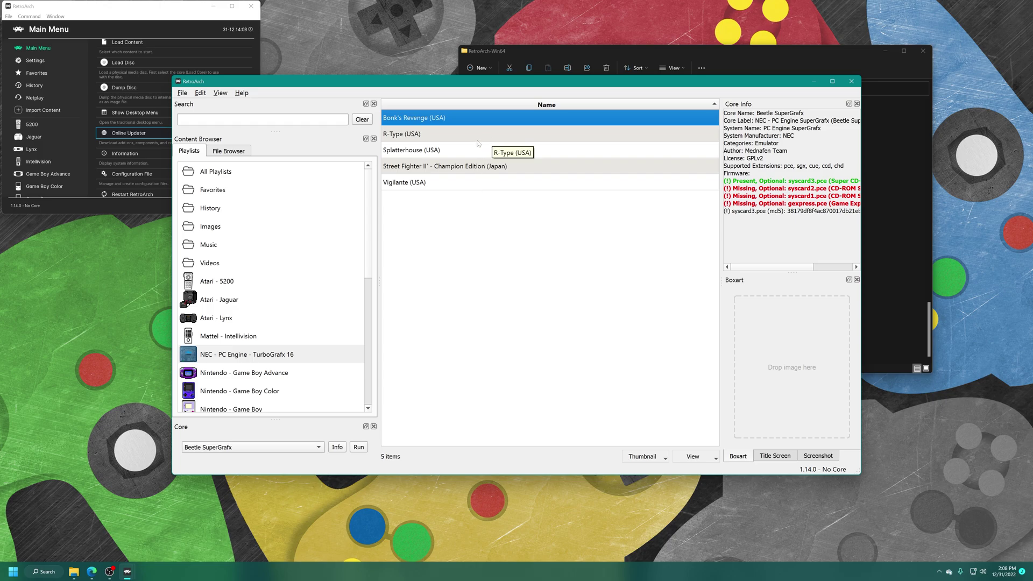
Download all thumbnails for the NEC - PC Engine - TurboGrafx 16 playlist only
{"action": "right_click", "coordinate": [255, 356]}
{"action": "mouse_move", "coordinate": [334, 440]}
{"action": "left_click", "coordinate": [390, 440]}
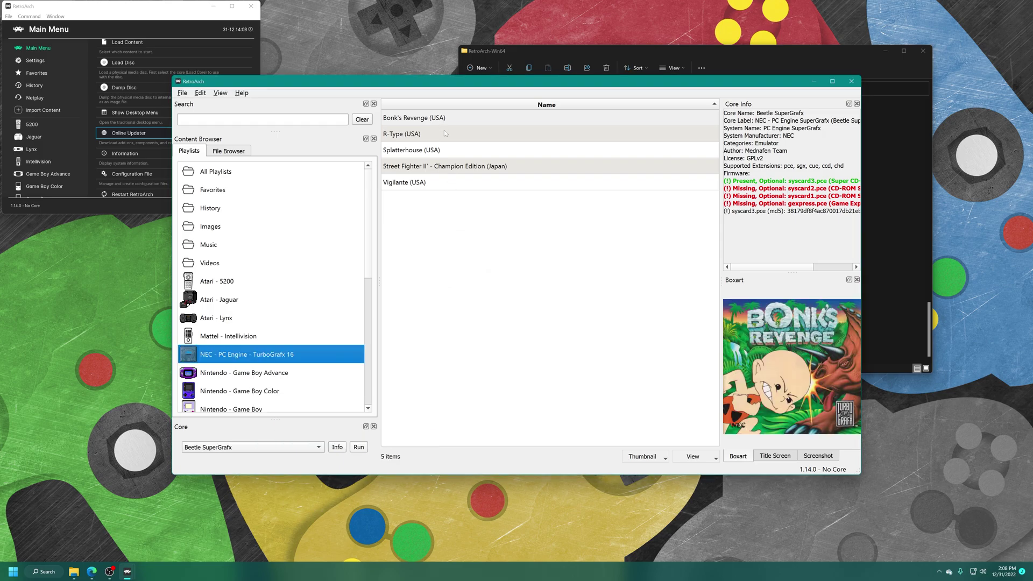
Check the box art of each game in the NEC - PC Engine - TurboGrafx 16 playlist
{"action": "left_click", "coordinate": [422, 137]}
{"action": "left_click", "coordinate": [426, 151]}
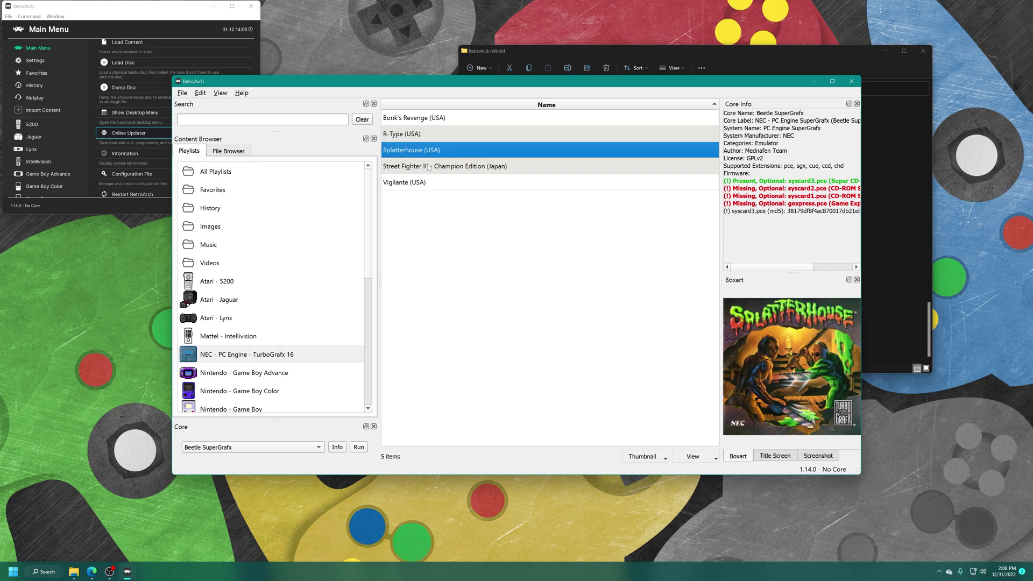
{"action": "left_click", "coordinate": [429, 167]}
{"action": "left_click", "coordinate": [429, 183]}
{"action": "left_click", "coordinate": [419, 118]}
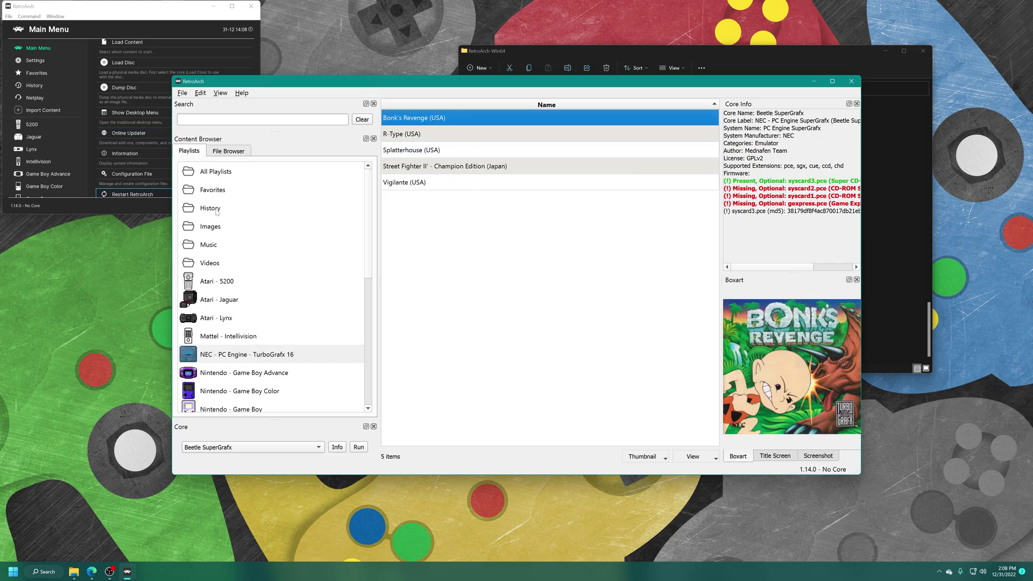
Create another playlist named "NEC - PC Engine SuperGrafx"
{"action": "right_click", "coordinate": [216, 209]}
{"action": "left_click", "coordinate": [257, 217]}
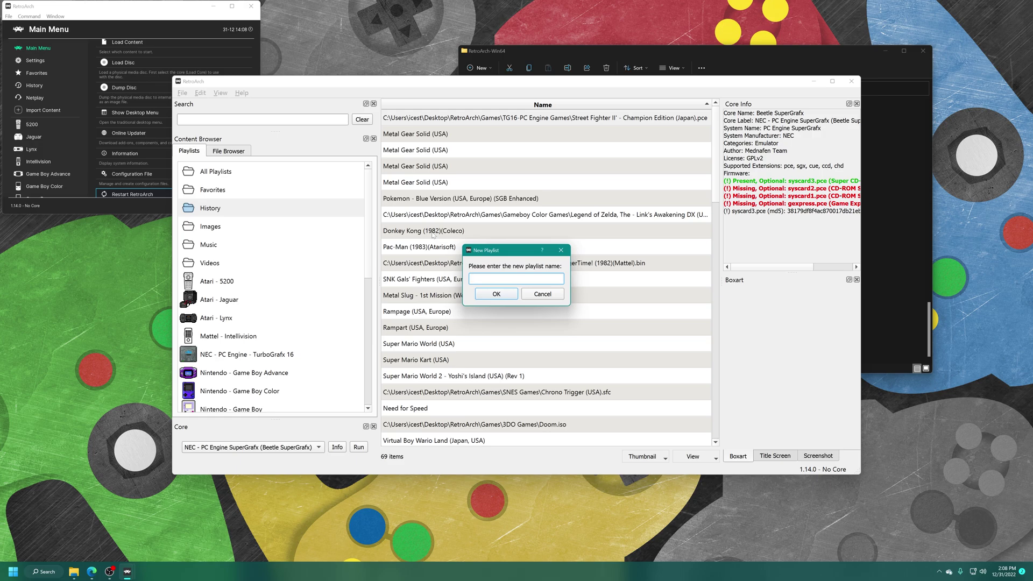
{"action": "type", "text": "Nec"}
{"action": "key", "text": "BackSpace"}
{"action": "key", "text": "BackSpace"}
{"action": "type", "text": "EC"}
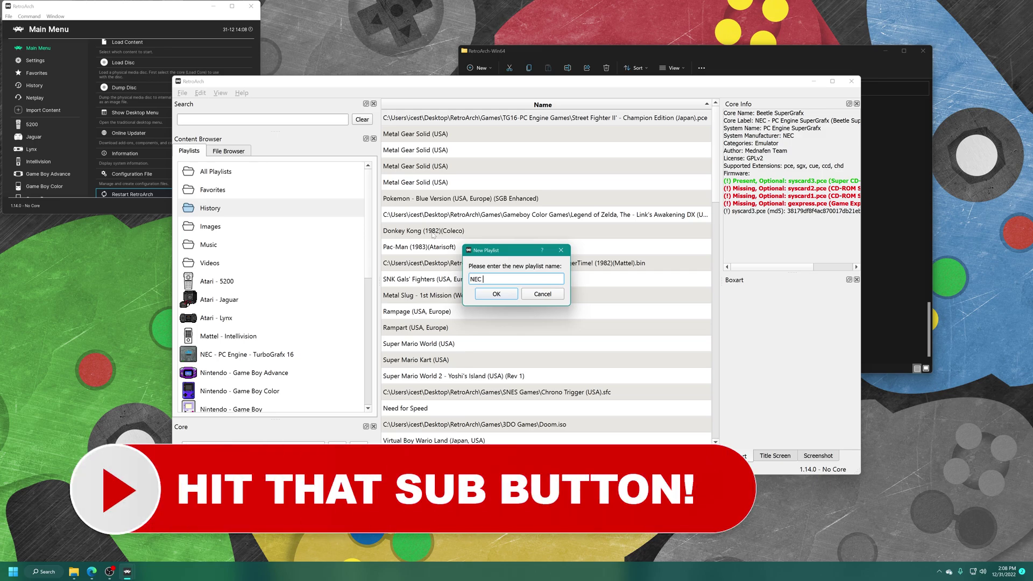
{"action": "type", "text": " - PC EEngin"}
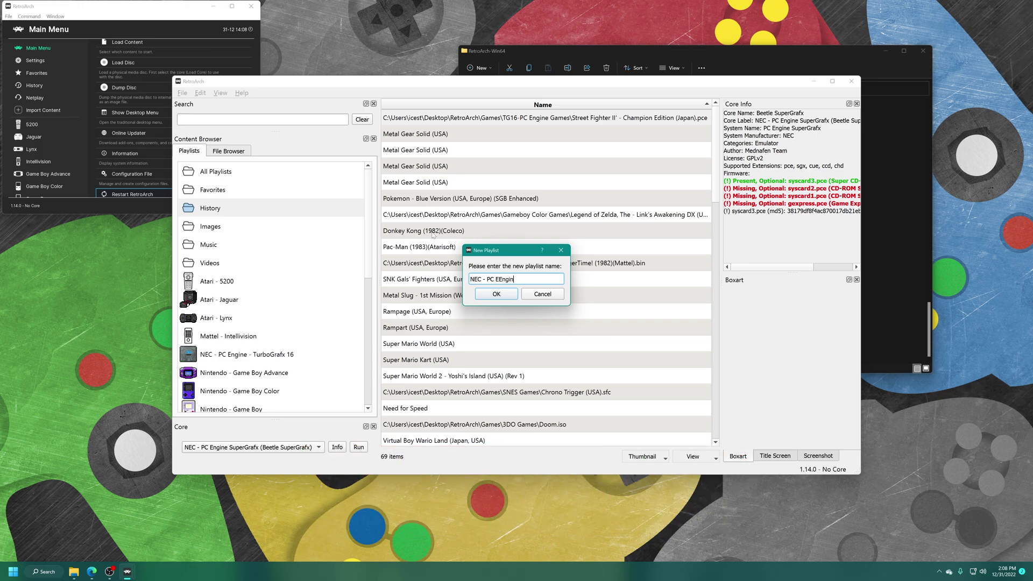
{"action": "type", "text": "e SuperGrafx"}
{"action": "key", "text": "BackSpace"}
{"action": "key", "text": "Return"}
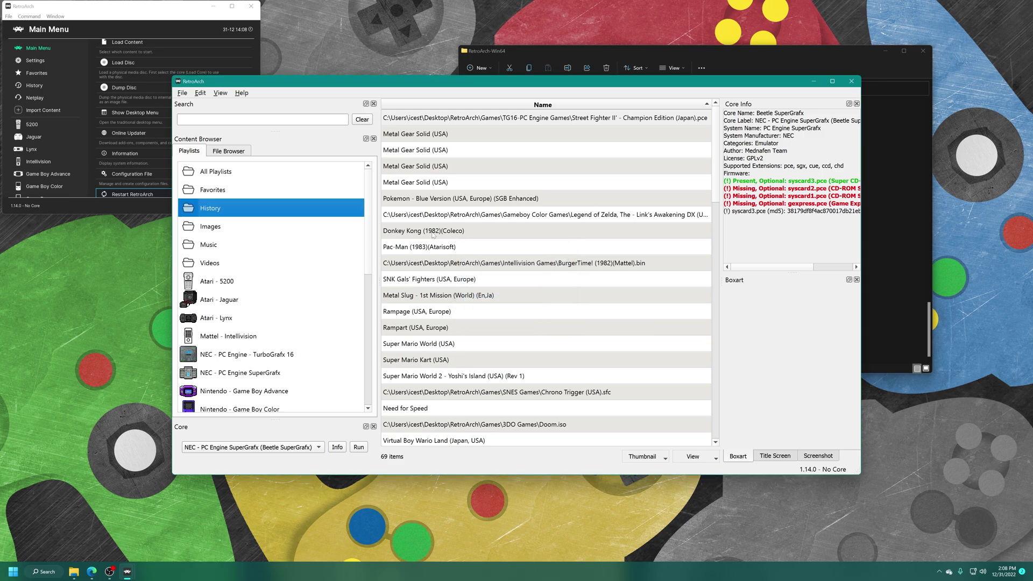
Choose the SuperGrafx Games folder as the content to add to the NEC - PC Engine SuperGrafx playlist
{"action": "left_click", "coordinate": [245, 374]}
{"action": "right_click", "coordinate": [483, 271]}
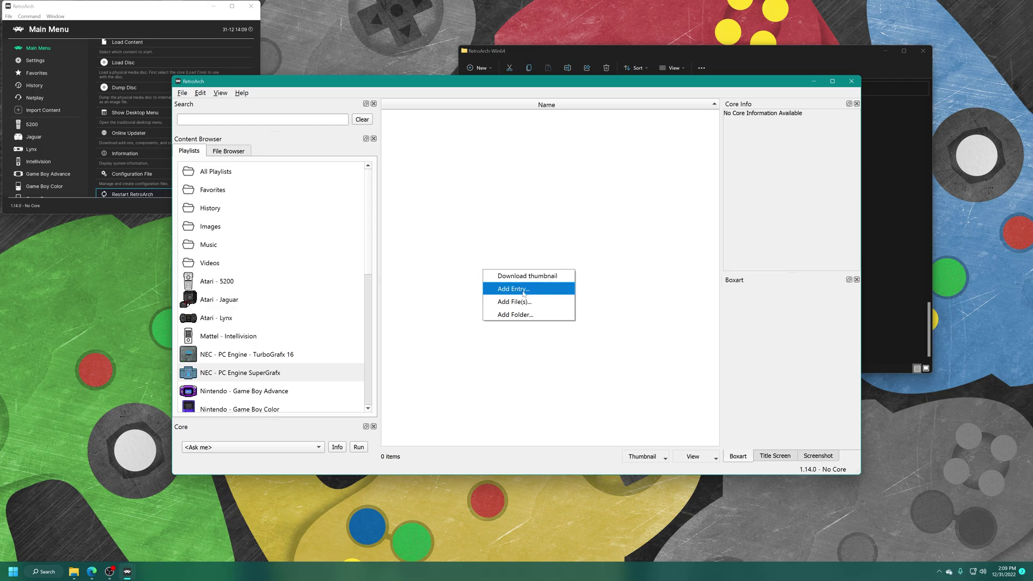
{"action": "left_click", "coordinate": [516, 315]}
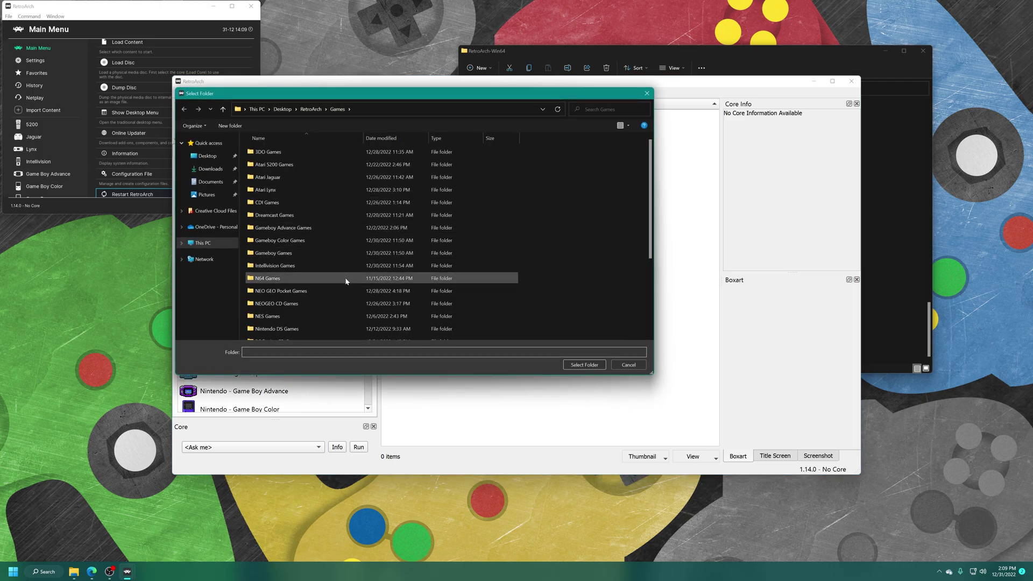
{"action": "scroll", "coordinate": [347, 281], "scroll_direction": "down", "scroll_amount": 3}
{"action": "left_click", "coordinate": [291, 302]}
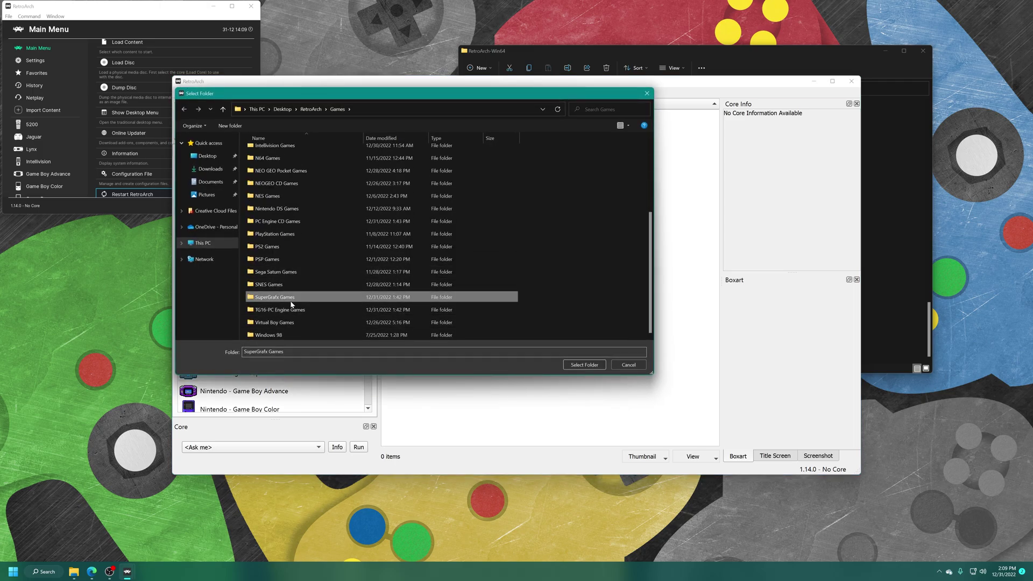
{"action": "double_click", "coordinate": [292, 302]}
{"action": "left_click", "coordinate": [584, 365]}
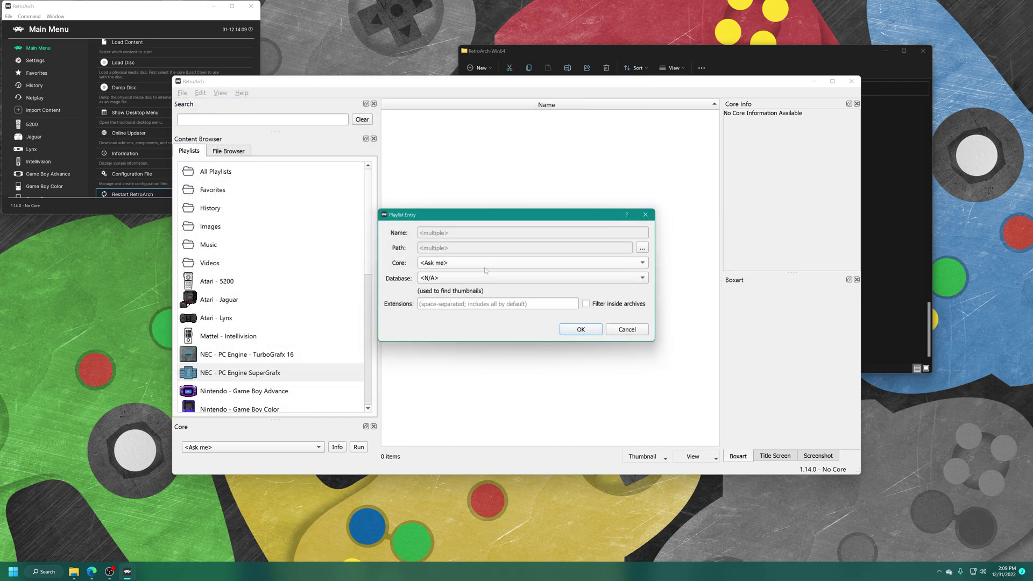
Set the entries' core to Beetle SuperGrafx and database to NEC - PC Engine SuperGrafx, and add them to the playlist
{"action": "left_click", "coordinate": [485, 264]}
{"action": "left_click", "coordinate": [462, 331]}
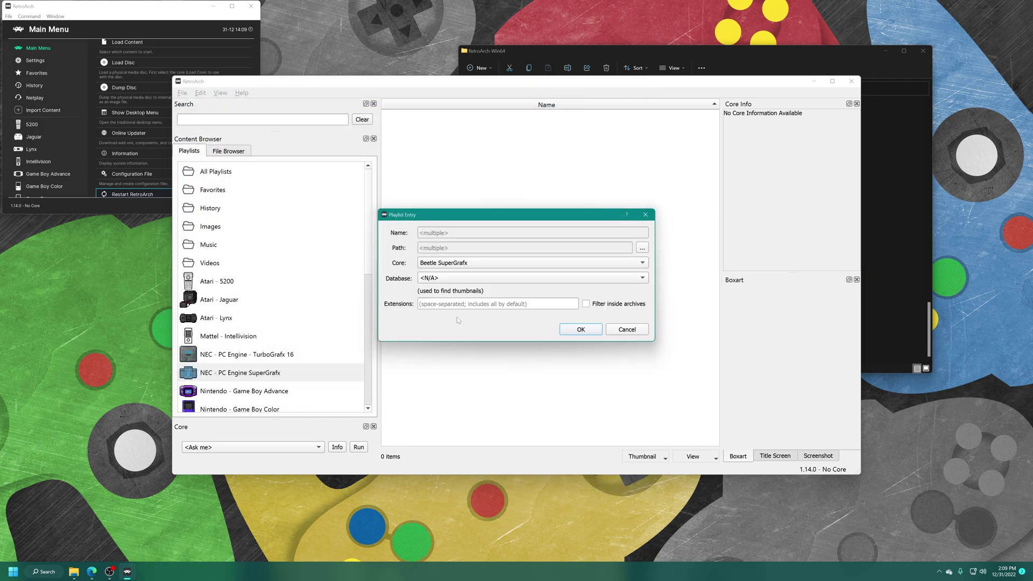
{"action": "left_click", "coordinate": [445, 278]}
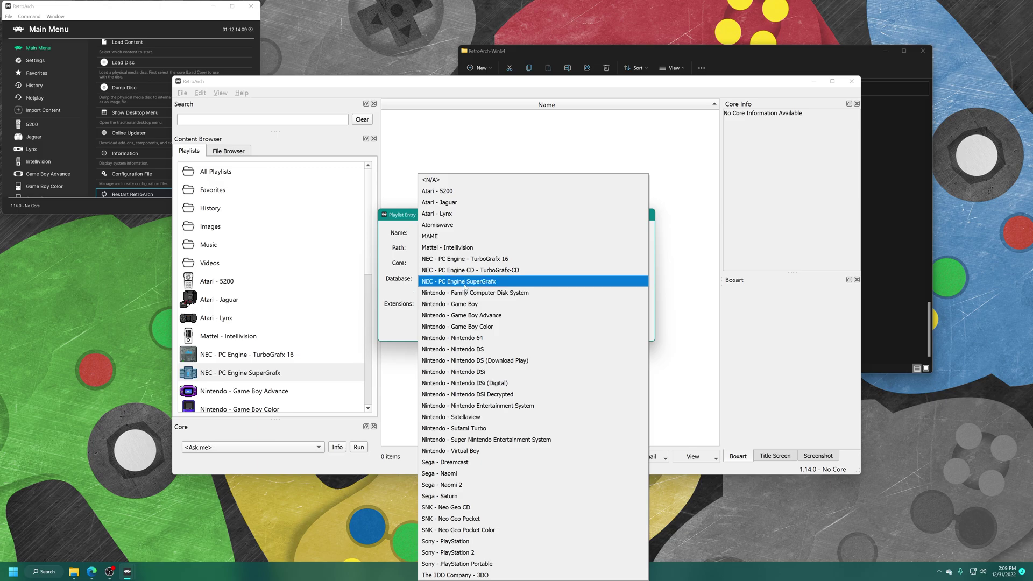
{"action": "left_click", "coordinate": [489, 283]}
{"action": "left_click", "coordinate": [575, 330]}
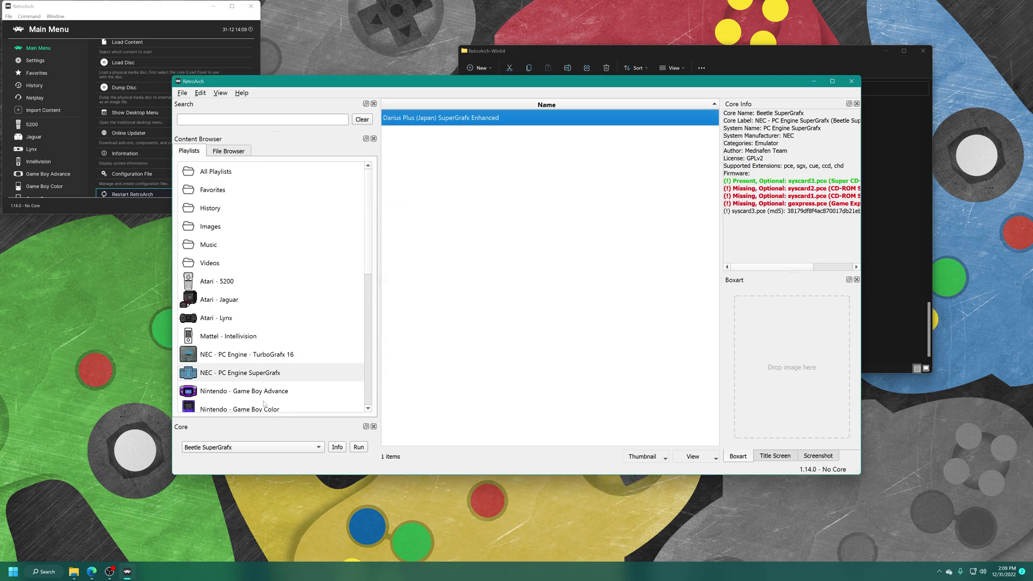
Download all thumbnails for the whole NEC - PC Engine SuperGrafx playlist
{"action": "right_click", "coordinate": [256, 375]}
{"action": "mouse_move", "coordinate": [322, 459]}
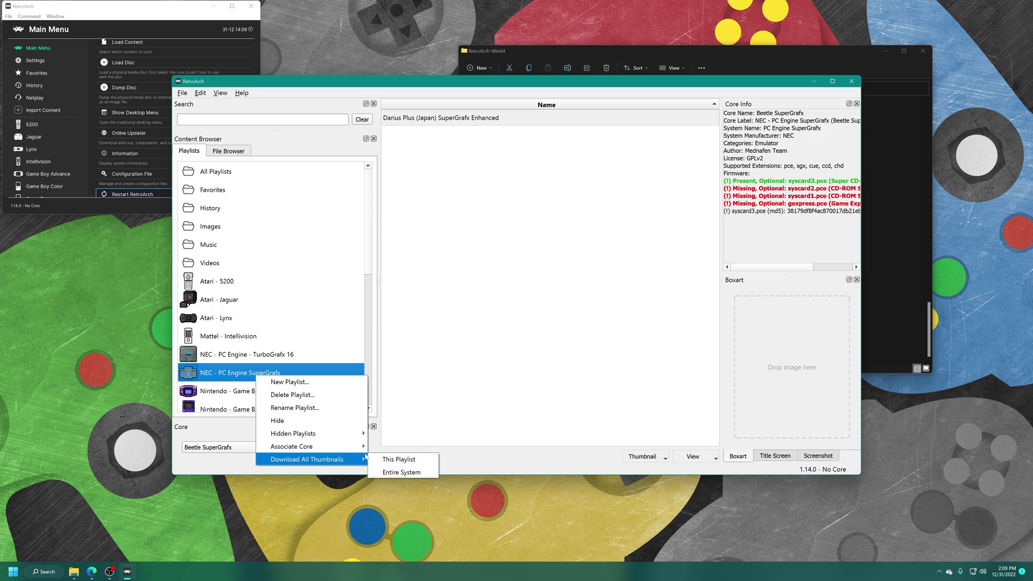
{"action": "left_click", "coordinate": [398, 458]}
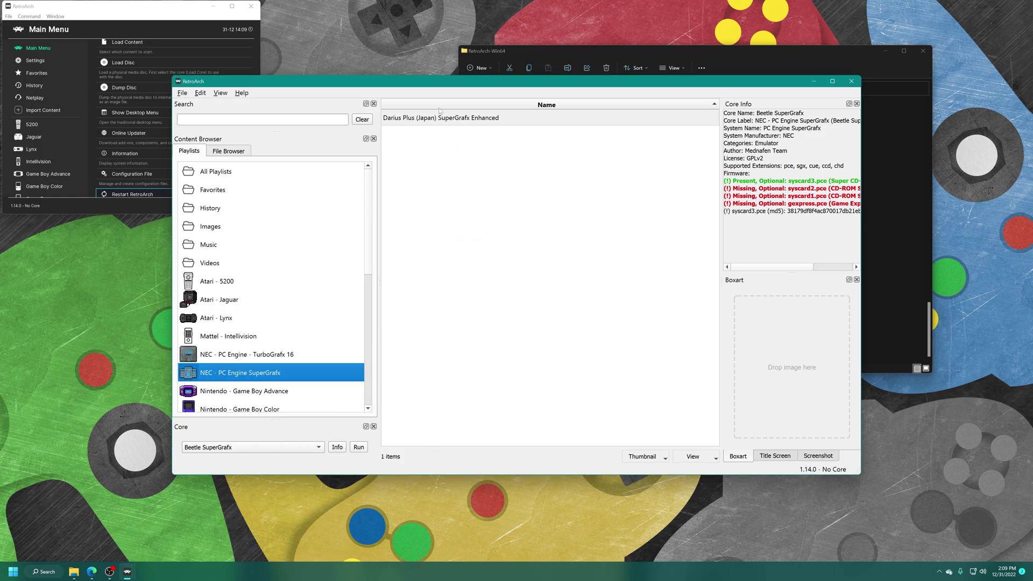
Rename the Darius Plus entry as "Darius Plus (Japan)" and download the thumbnail for that entry
{"action": "left_click", "coordinate": [465, 119]}
{"action": "left_click", "coordinate": [500, 125]}
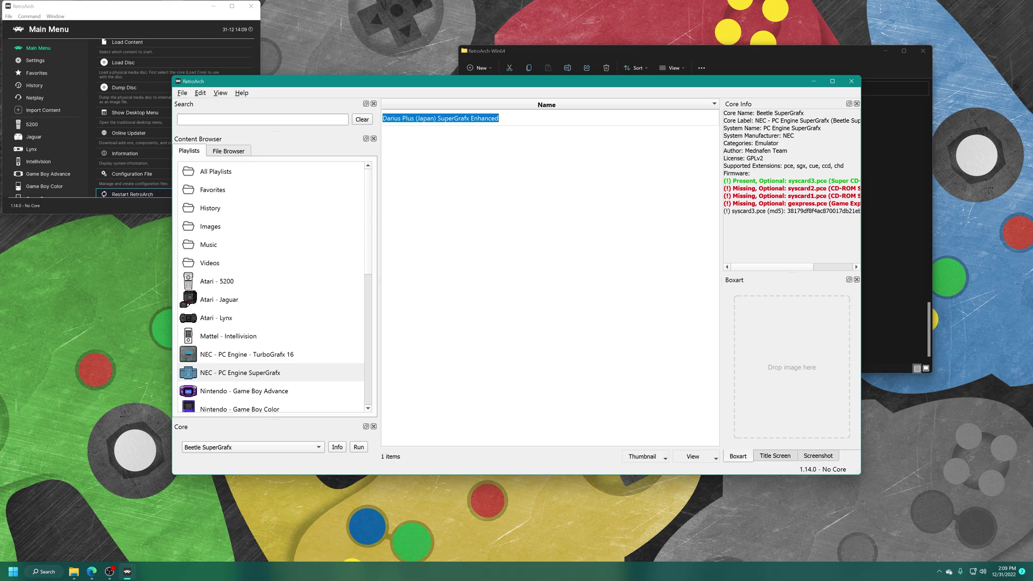
{"action": "key", "text": "End"}
{"action": "key", "text": "ctrl+shift+Left"}
{"action": "key", "text": "ctrl+shift+Left"}
{"action": "key", "text": "BackSpace"}
{"action": "key", "text": "Return"}
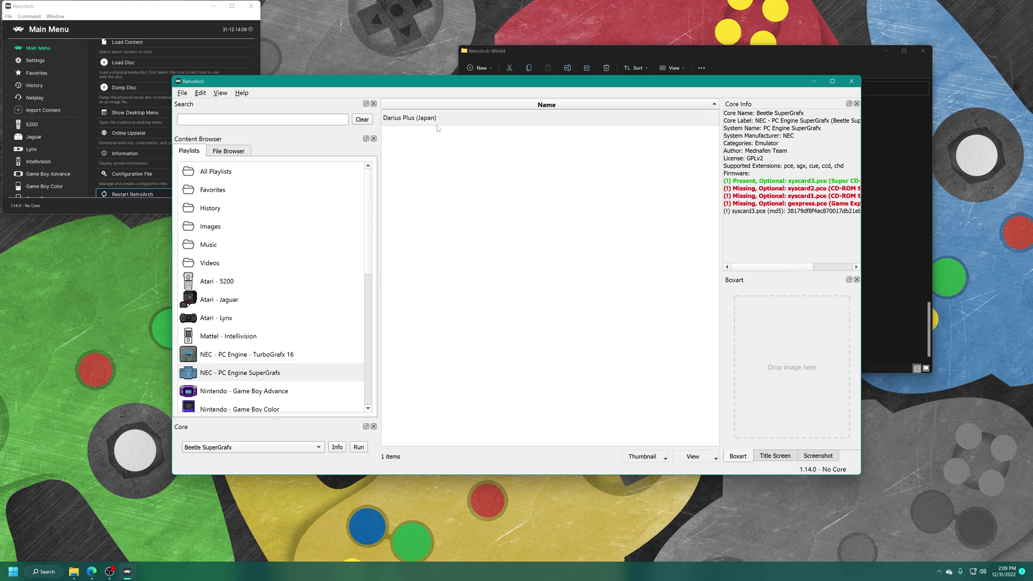
{"action": "right_click", "coordinate": [430, 124]}
{"action": "left_click", "coordinate": [449, 130]}
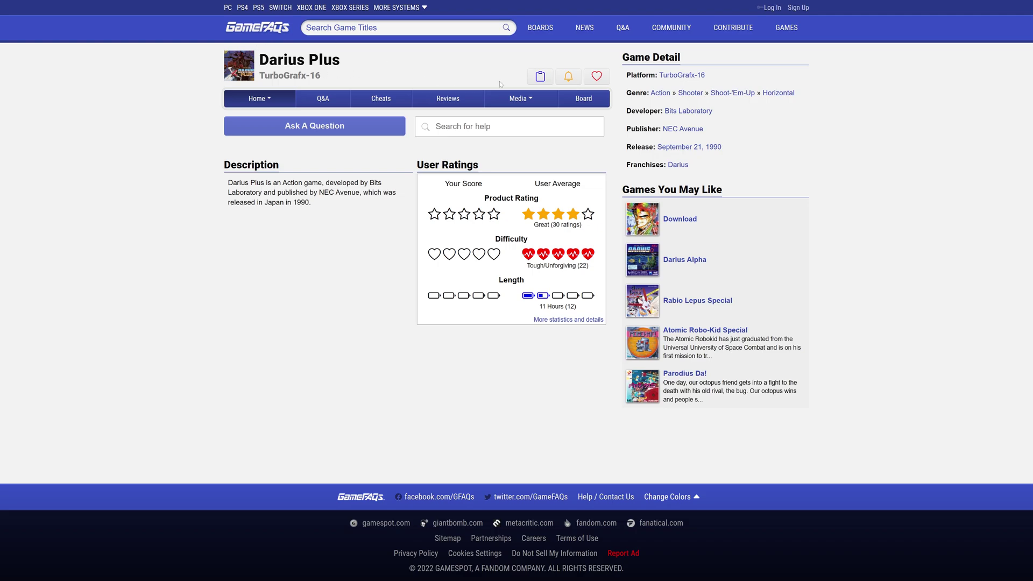
Open the Japanese 1990 box scan of Darius Plus on GameFAQs and save its front cover to the Desktop as 51657_front.jpg
{"action": "left_click", "coordinate": [519, 99]}
{"action": "left_click", "coordinate": [504, 116]}
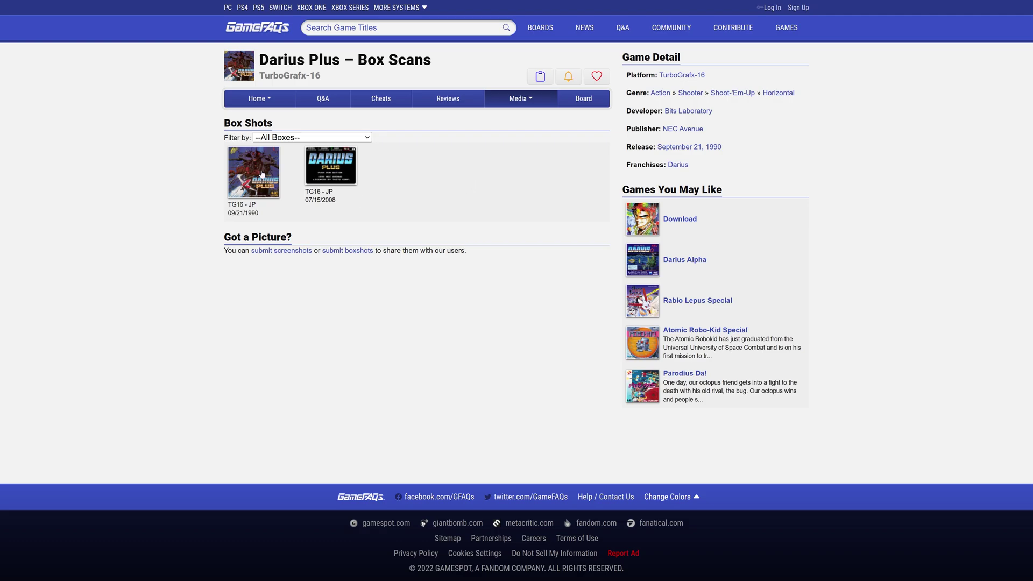
{"action": "left_click", "coordinate": [263, 171]}
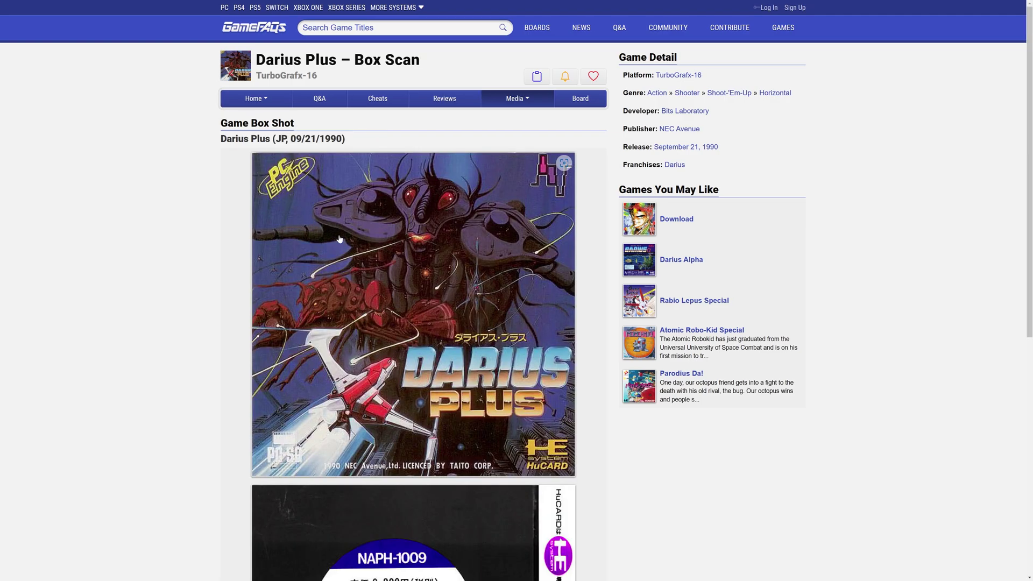
{"action": "right_click", "coordinate": [442, 271]}
{"action": "left_click", "coordinate": [463, 289]}
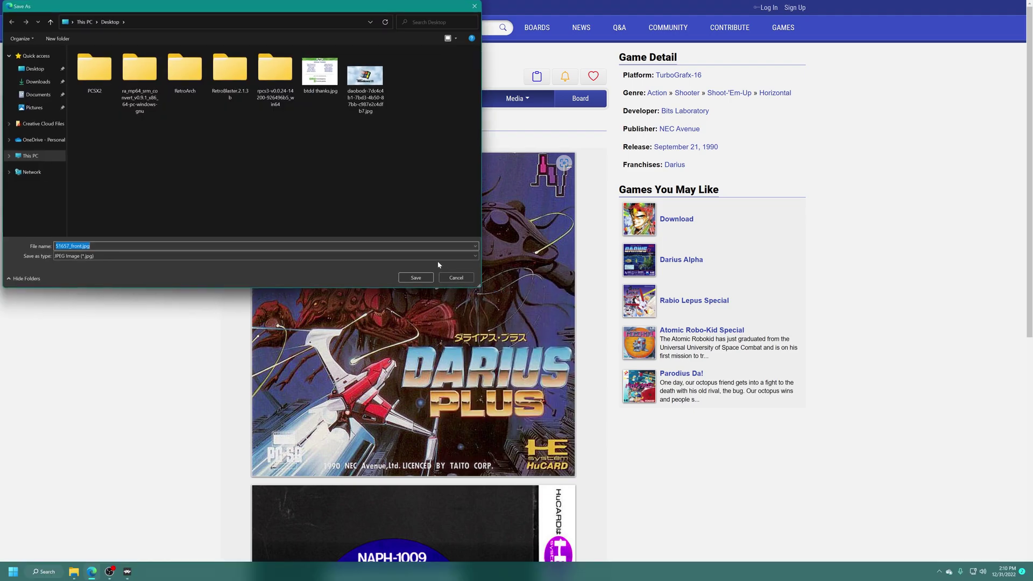
{"action": "left_click", "coordinate": [417, 278]}
{"action": "scroll", "coordinate": [213, 284], "scroll_direction": "down", "scroll_amount": 3}
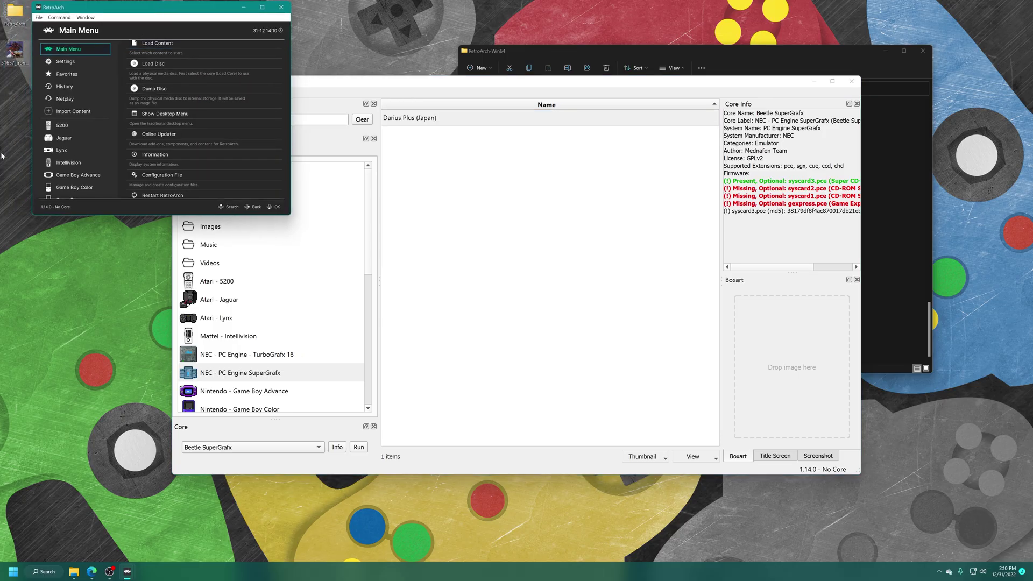
Start Paint and open the saved cover image 51657_front.jpg from the desktop in it
{"action": "left_click", "coordinate": [13, 54]}
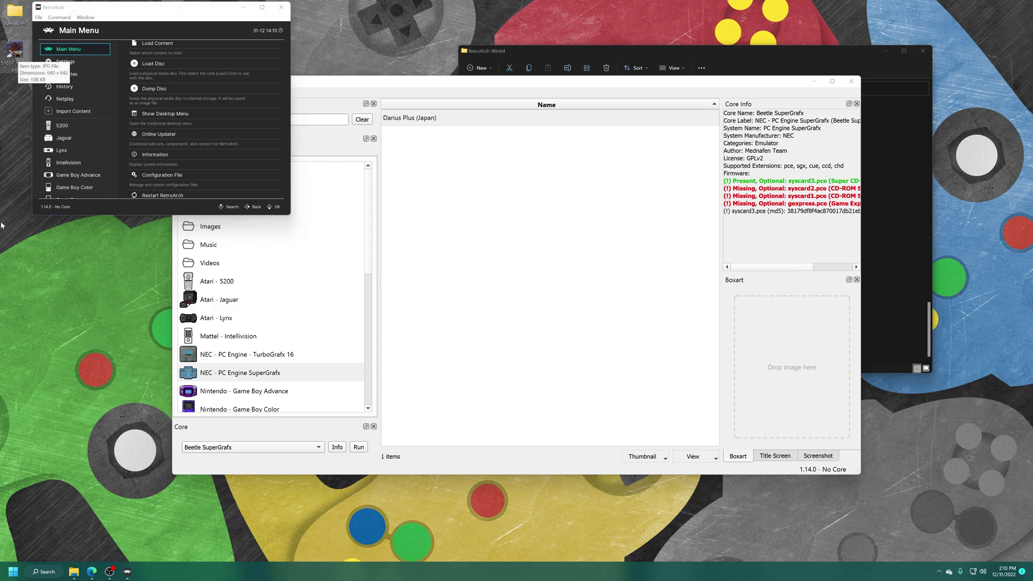
{"action": "left_click", "coordinate": [13, 572]}
{"action": "left_click", "coordinate": [231, 334]}
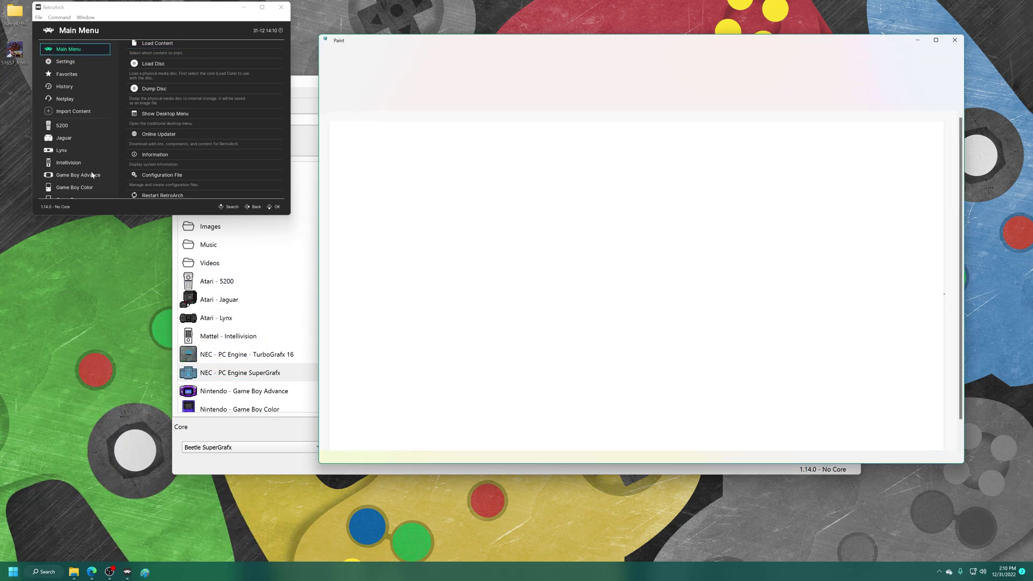
{"action": "left_click_drag", "start_coordinate": [17, 58], "coordinate": [476, 234]}
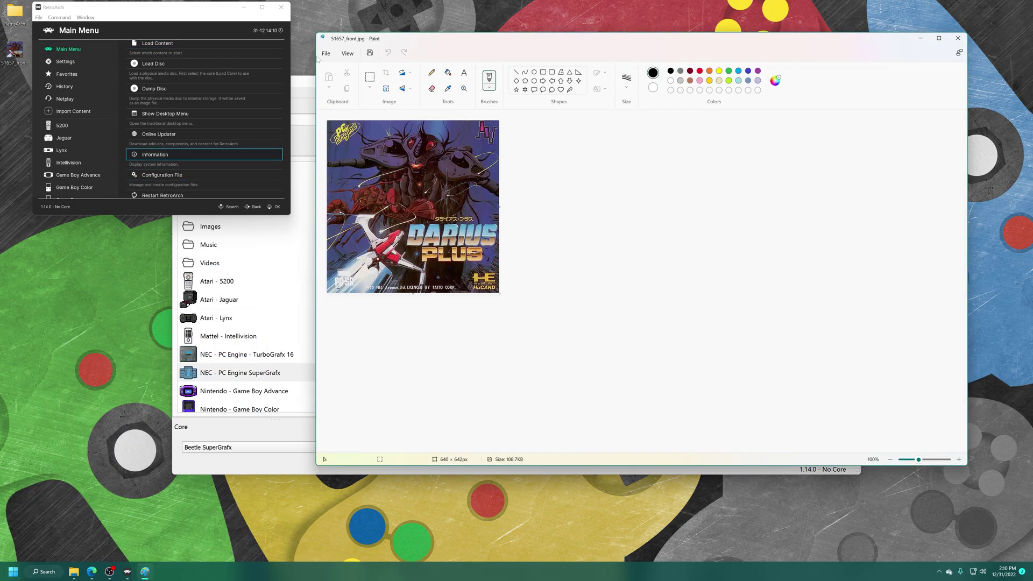
Save the cover as the PNG picture 51657_front.png and close Paint
{"action": "left_click", "coordinate": [326, 54]}
{"action": "mouse_move", "coordinate": [362, 119]}
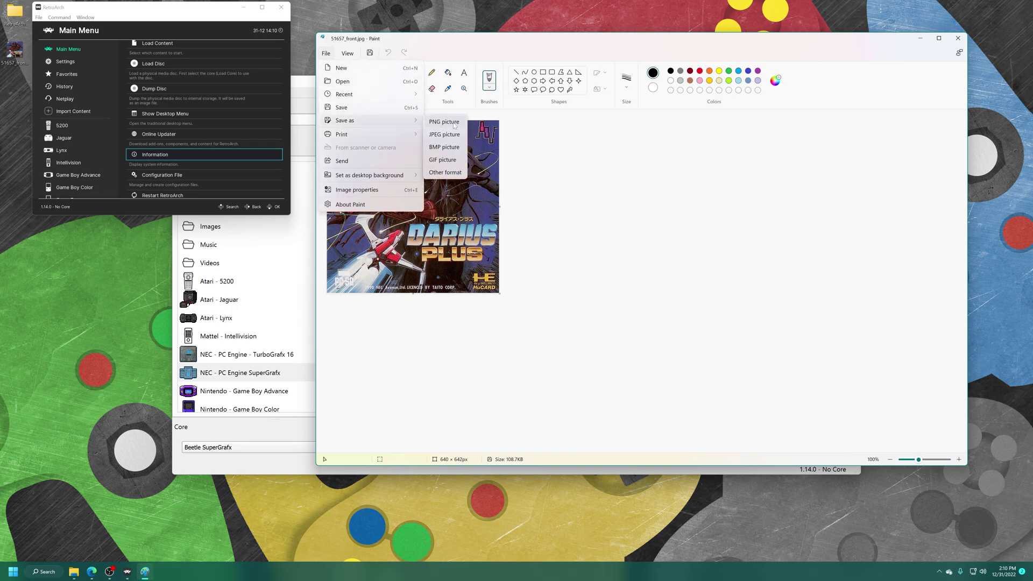
{"action": "left_click", "coordinate": [455, 123]}
{"action": "left_click", "coordinate": [930, 415]}
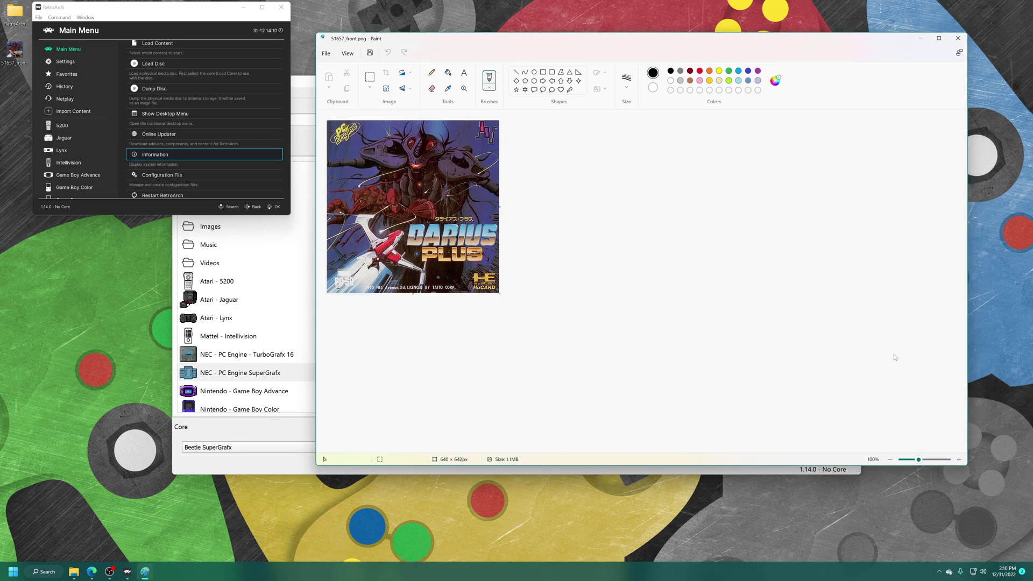
{"action": "left_click", "coordinate": [958, 38]}
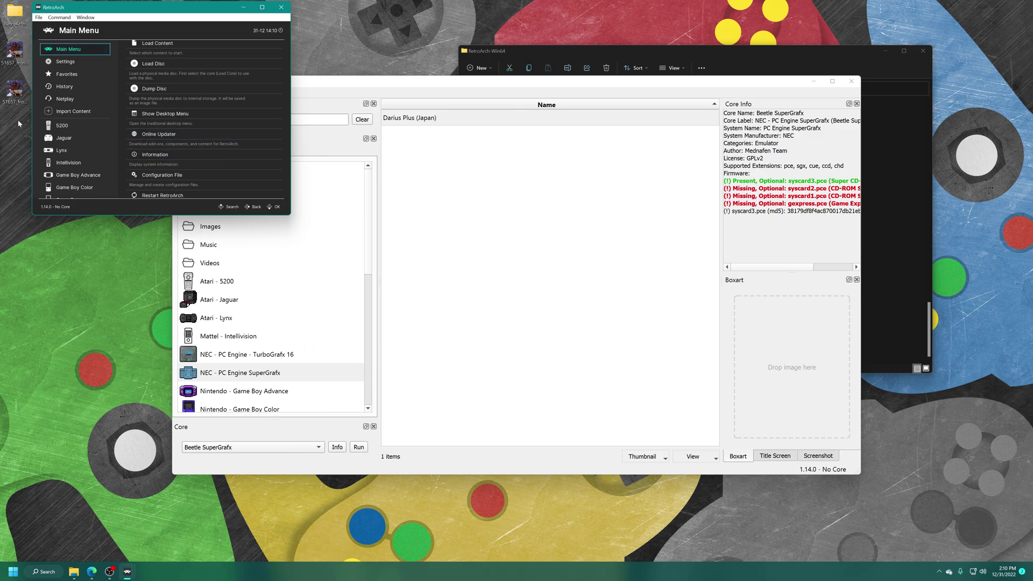
Set the PNG cover from the desktop as the box art of Darius Plus (Japan) in RetroArch
{"action": "left_click", "coordinate": [406, 96]}
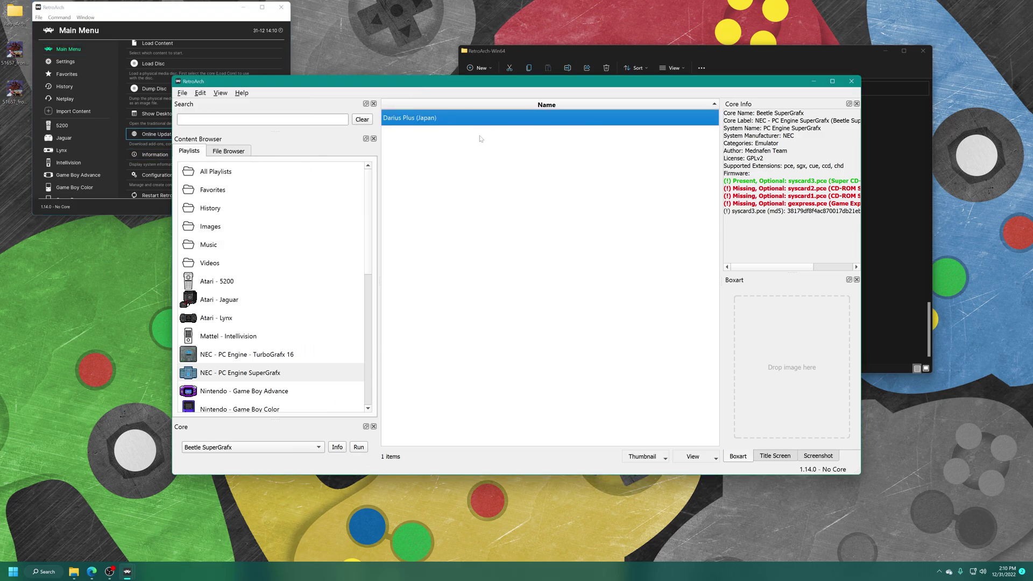
{"action": "left_click_drag", "start_coordinate": [17, 100], "coordinate": [783, 338]}
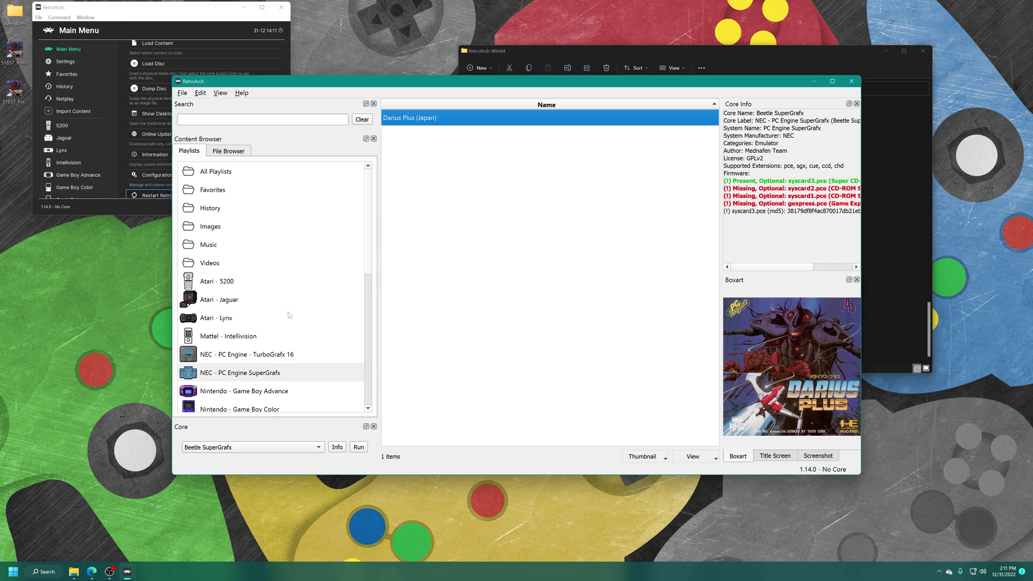
Create a new playlist named "NEC - PC Engine CD - TurboGrafx-CD"
{"action": "right_click", "coordinate": [214, 355]}
{"action": "left_click", "coordinate": [249, 359]}
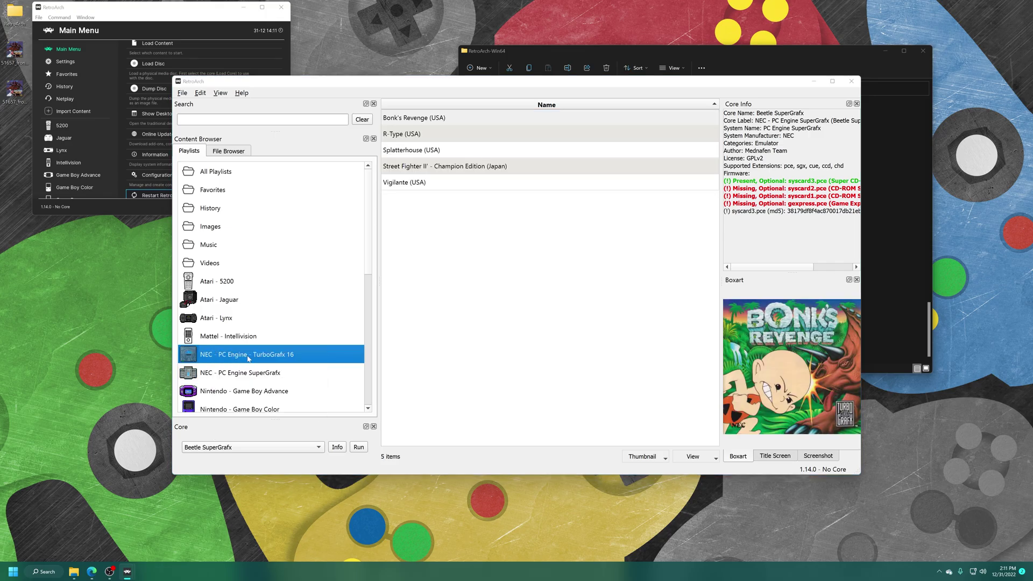
{"action": "type", "text": "NEC"}
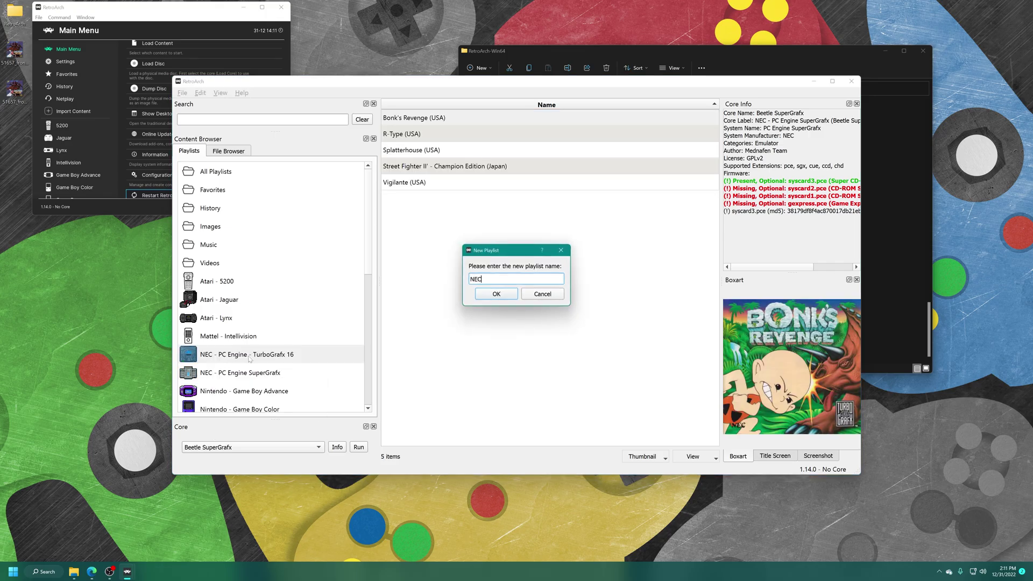
{"action": "type", "text": " - PC Engine CD - TurboGrafx-CD"}
{"action": "key", "text": "Return"}
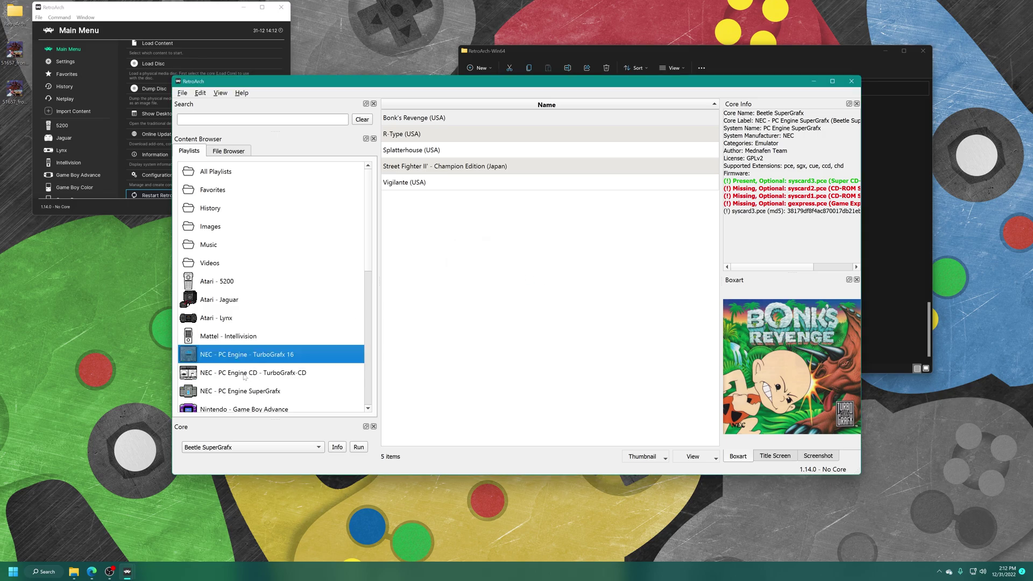
Choose the PC Engine CD Games folder as the content to add to the NEC - PC Engine CD - TurboGrafx-CD playlist
{"action": "left_click", "coordinate": [286, 376]}
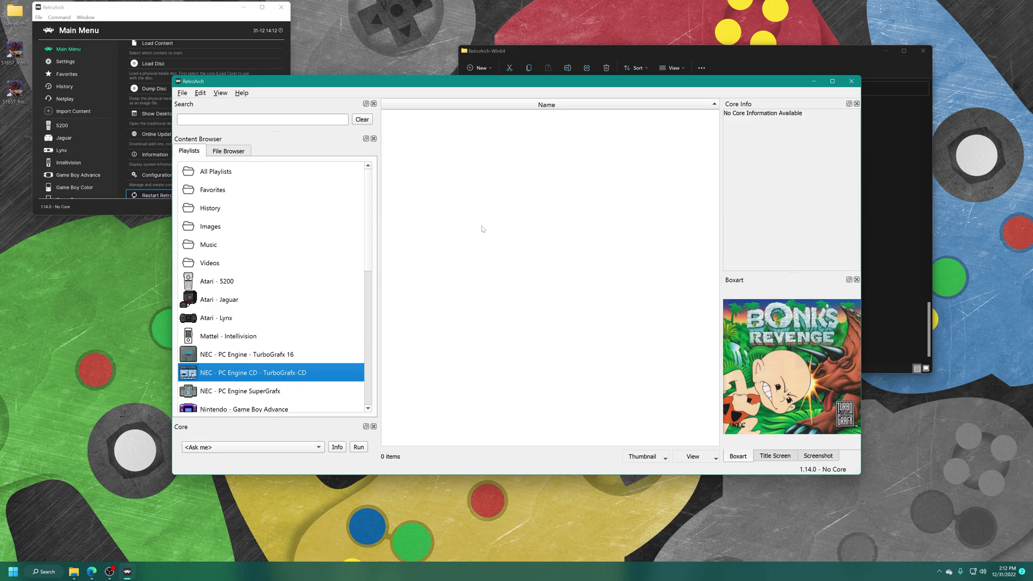
{"action": "right_click", "coordinate": [495, 176]}
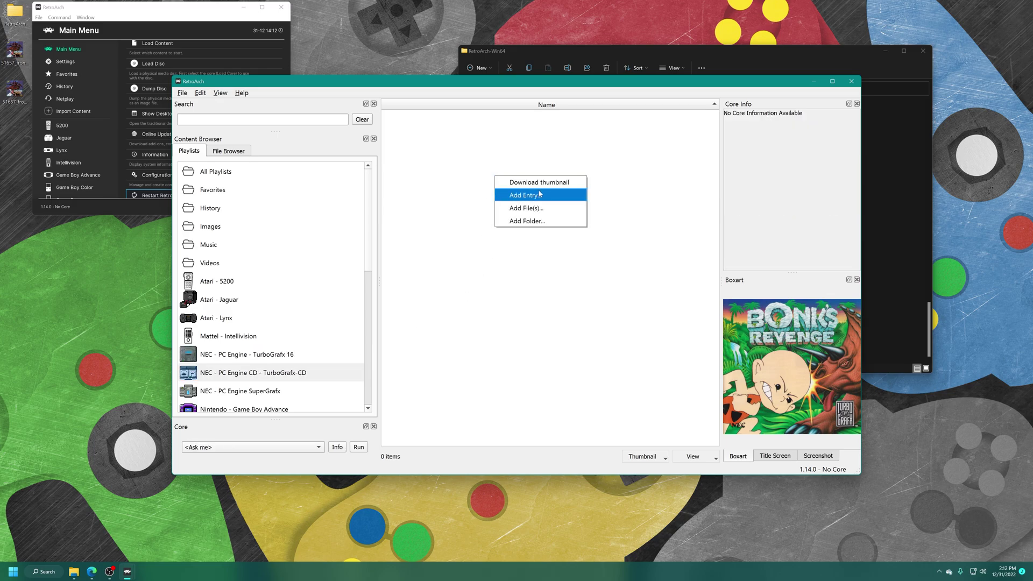
{"action": "left_click", "coordinate": [543, 221]}
{"action": "left_click", "coordinate": [223, 109]}
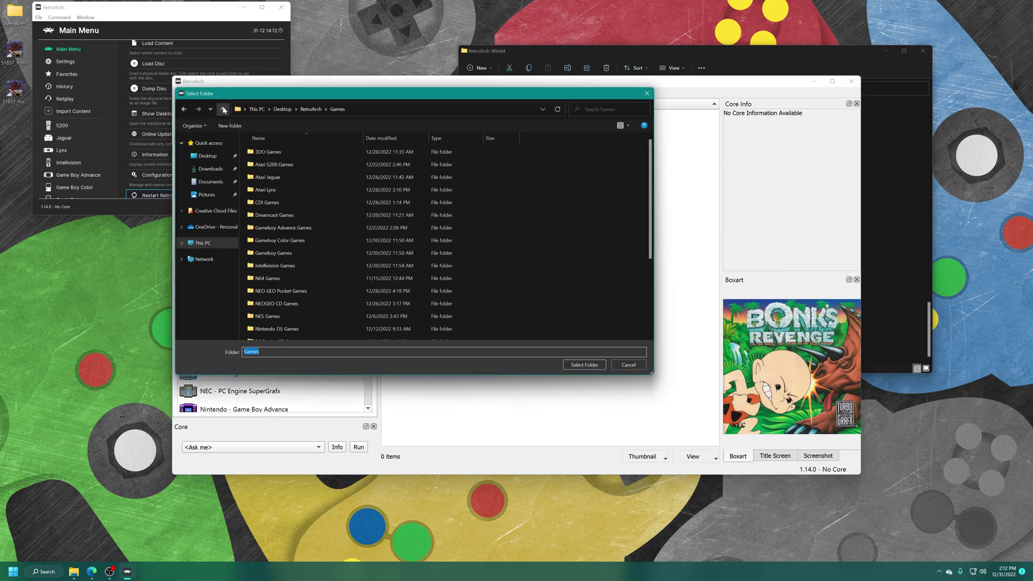
{"action": "scroll", "coordinate": [290, 247], "scroll_direction": "down", "scroll_amount": 5}
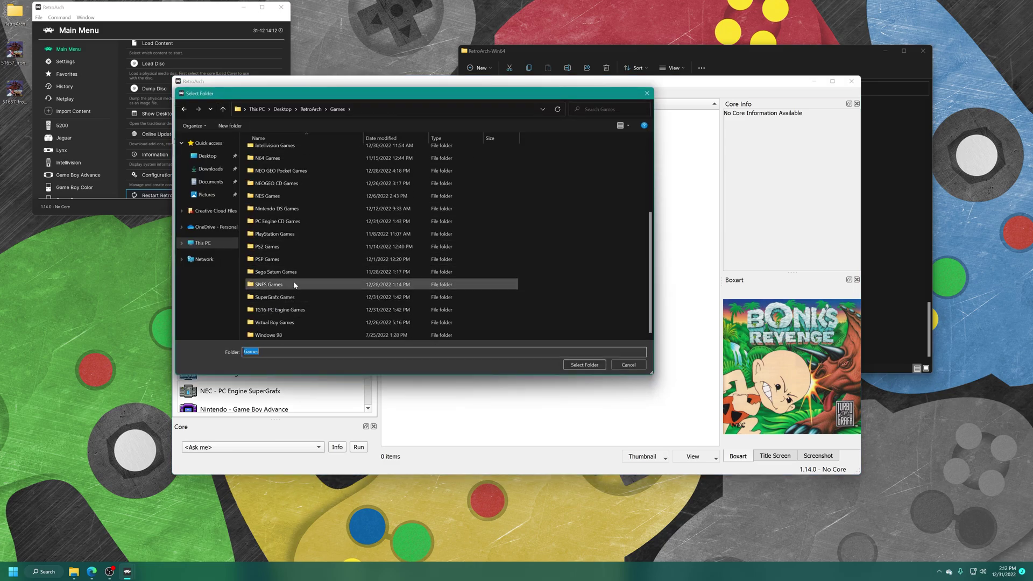
{"action": "double_click", "coordinate": [285, 221]}
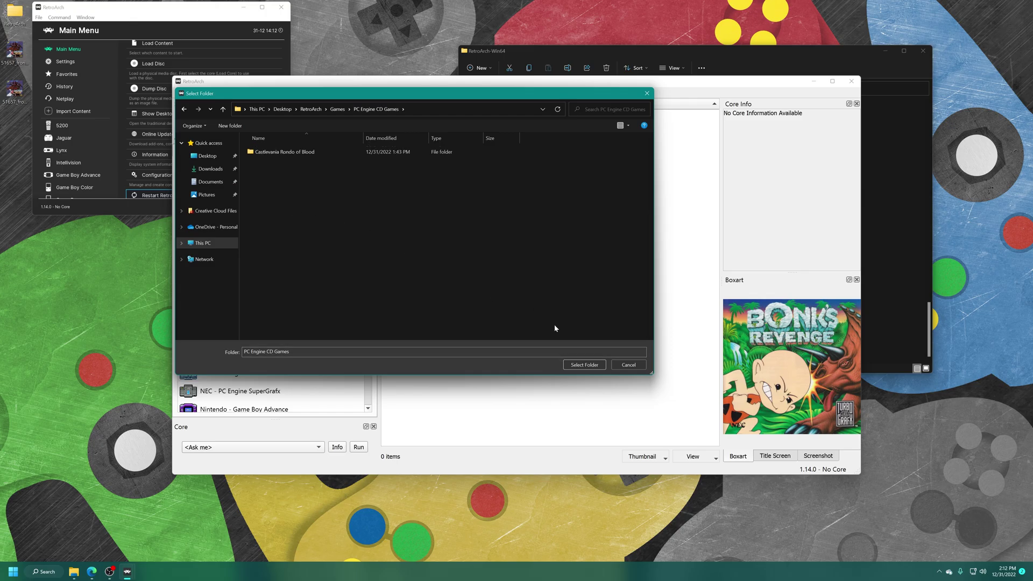
{"action": "left_click", "coordinate": [576, 364]}
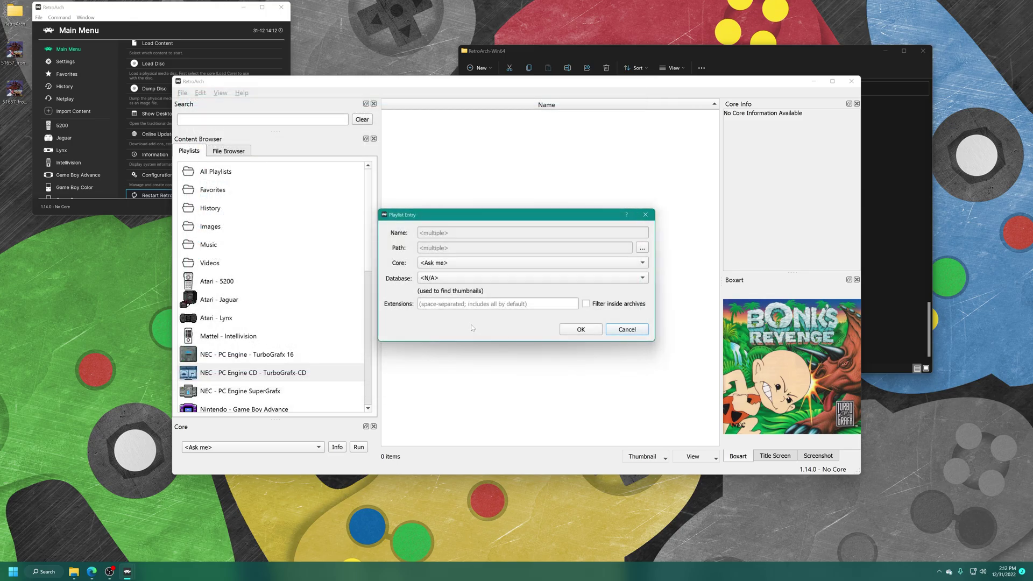
Add the entries with the Beetle SuperGrafx core, the NEC - PC Engine CD - TurboGrafx-CD database and the extension filter cue
{"action": "left_click", "coordinate": [464, 262]}
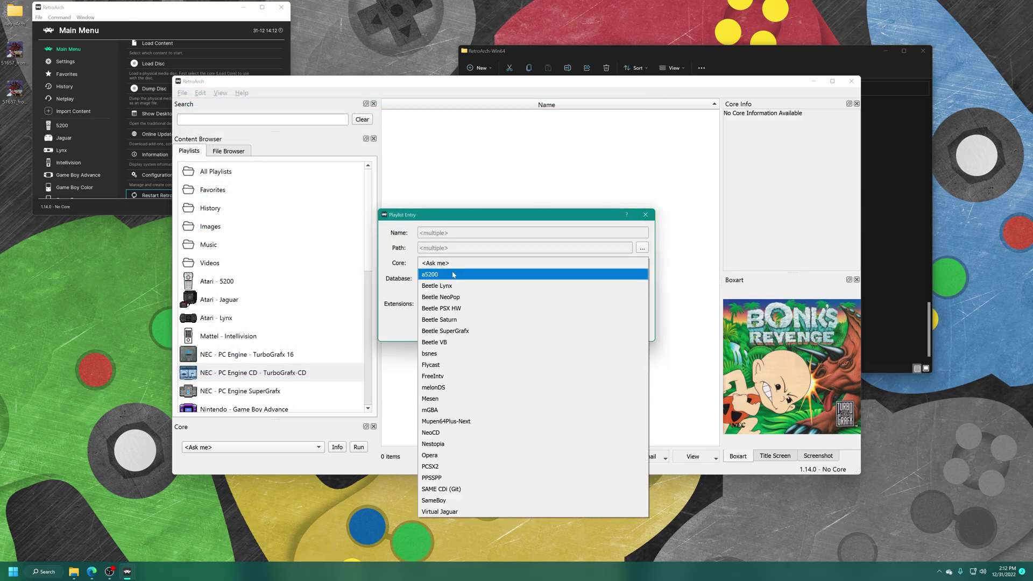
{"action": "left_click", "coordinate": [463, 331]}
{"action": "left_click", "coordinate": [440, 278]}
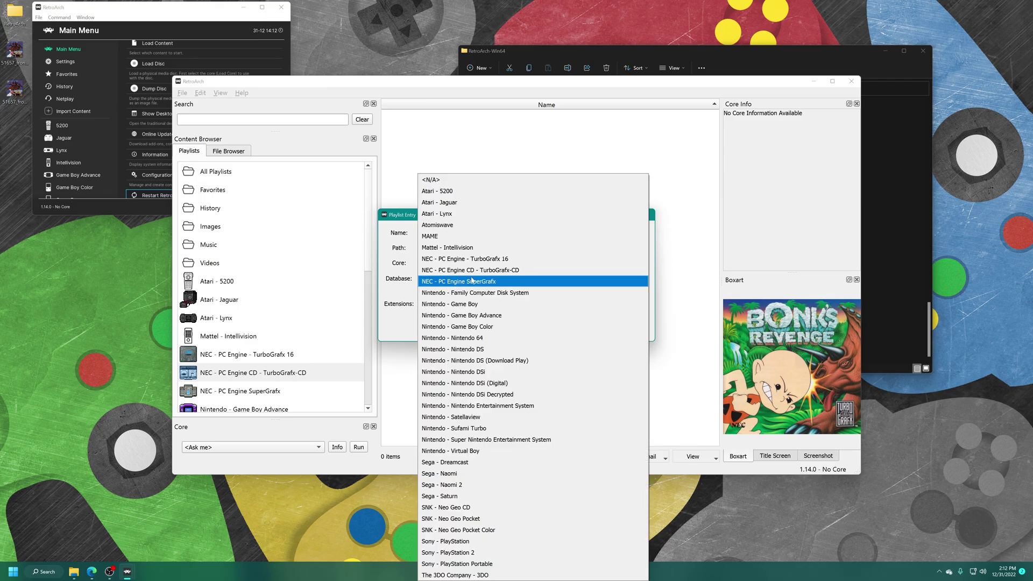
{"action": "left_click", "coordinate": [522, 270]}
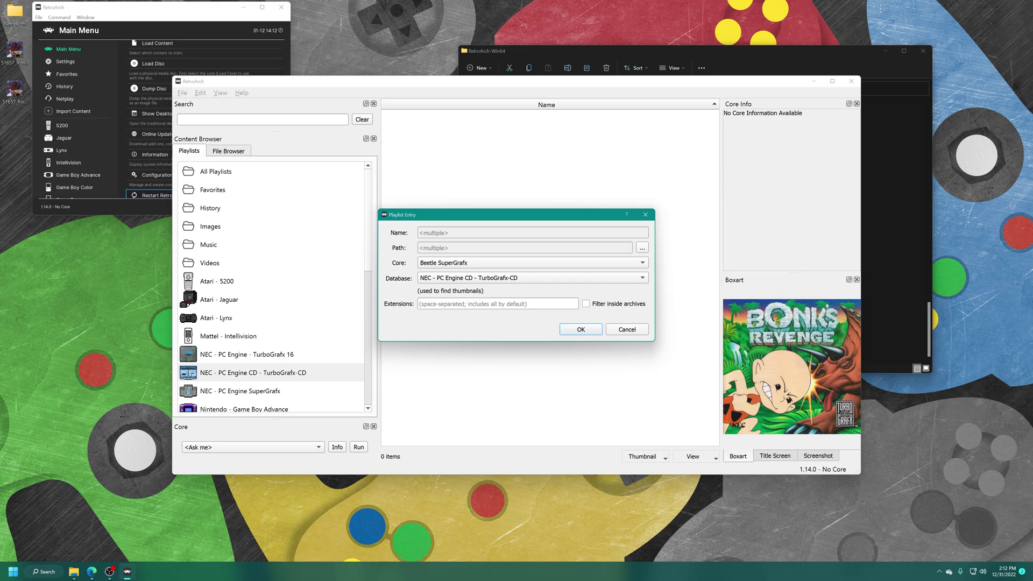
{"action": "left_click", "coordinate": [439, 305]}
{"action": "type", "text": "cue"}
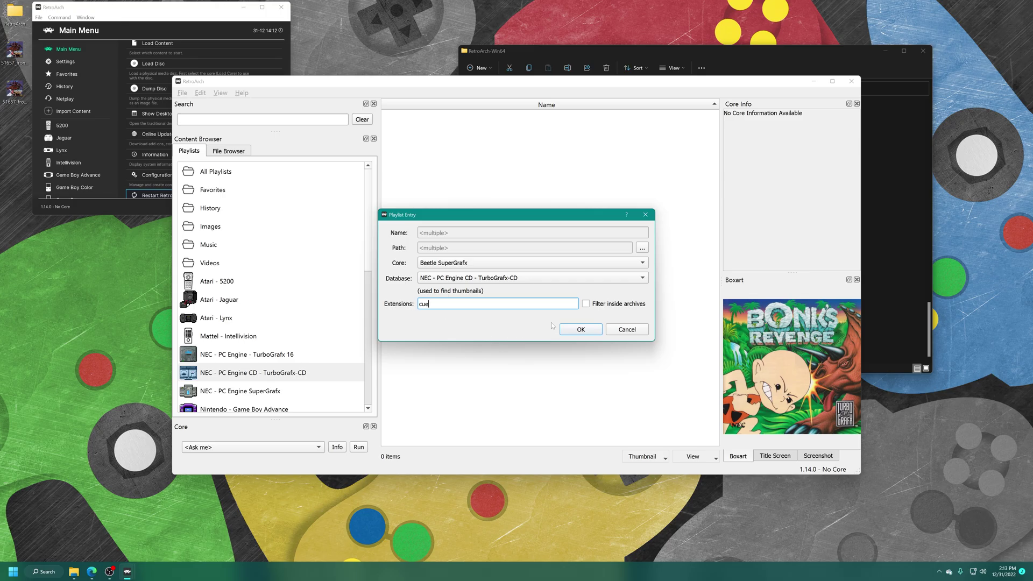
{"action": "left_click", "coordinate": [569, 330]}
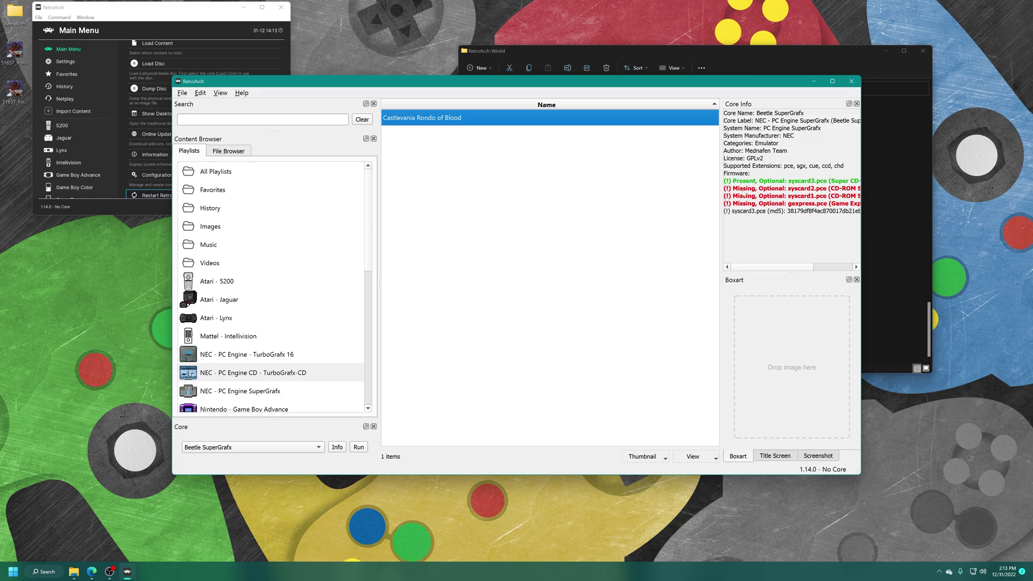
Check the supported extensions and firmware files listed in the Beetle SuperGrafx core information
{"action": "scroll", "coordinate": [744, 193], "scroll_direction": "right", "scroll_amount": 3}
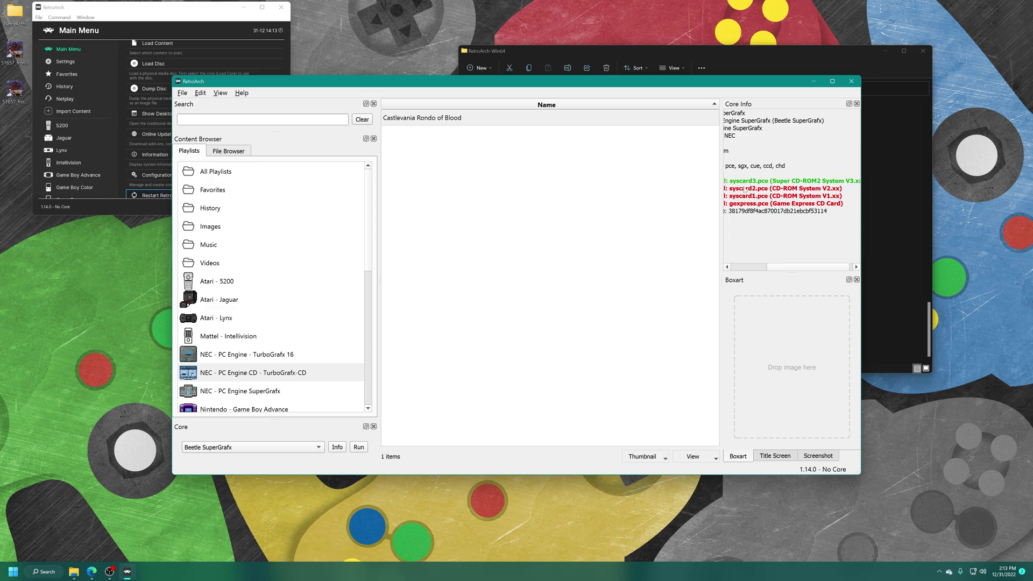
{"action": "left_click_drag", "start_coordinate": [790, 267], "coordinate": [729, 273]}
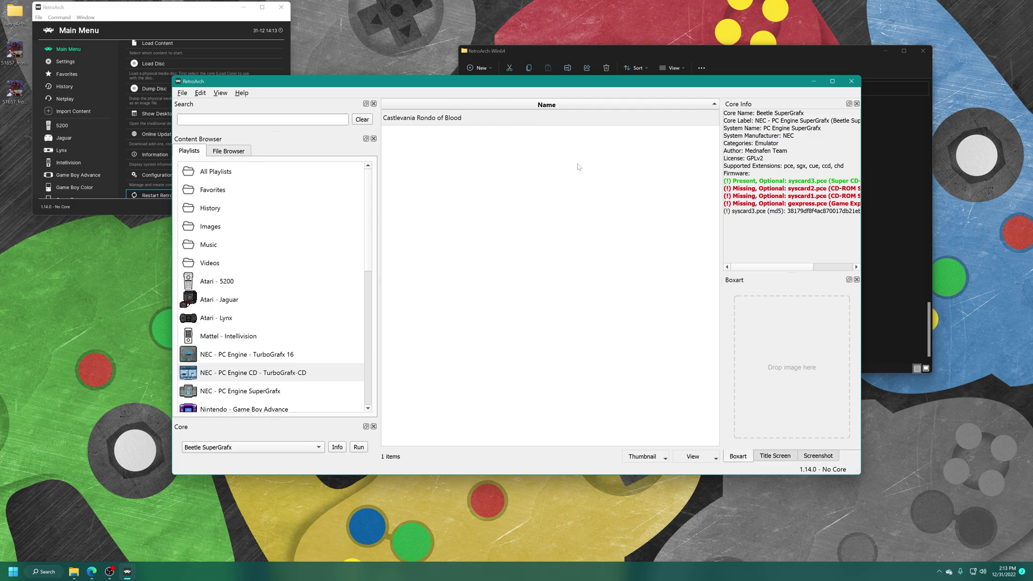
Close the desktop menu window and show RetroArch's main menu in full screen
{"action": "left_click", "coordinate": [852, 82]}
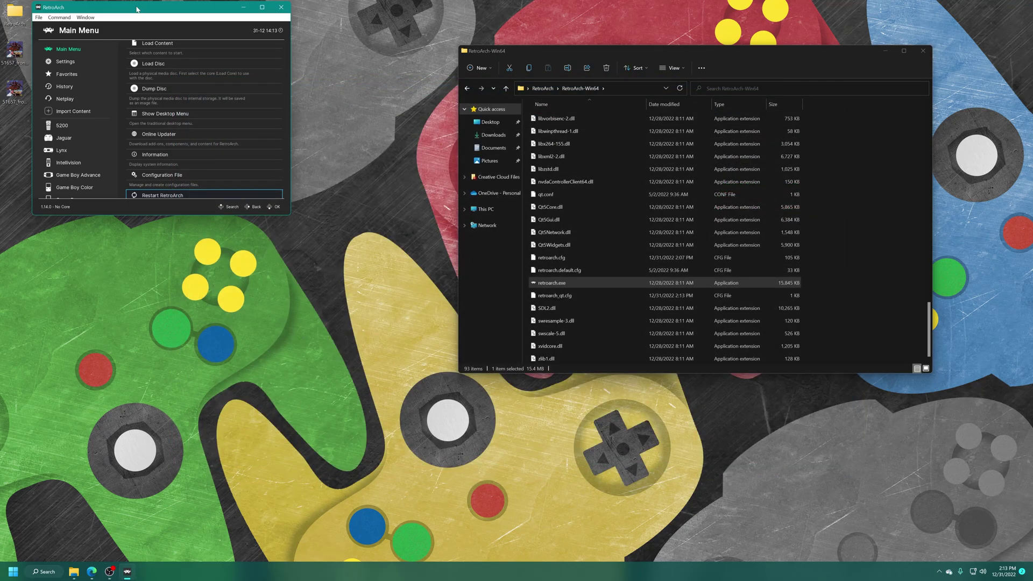
{"action": "key", "text": "alt+F4"}
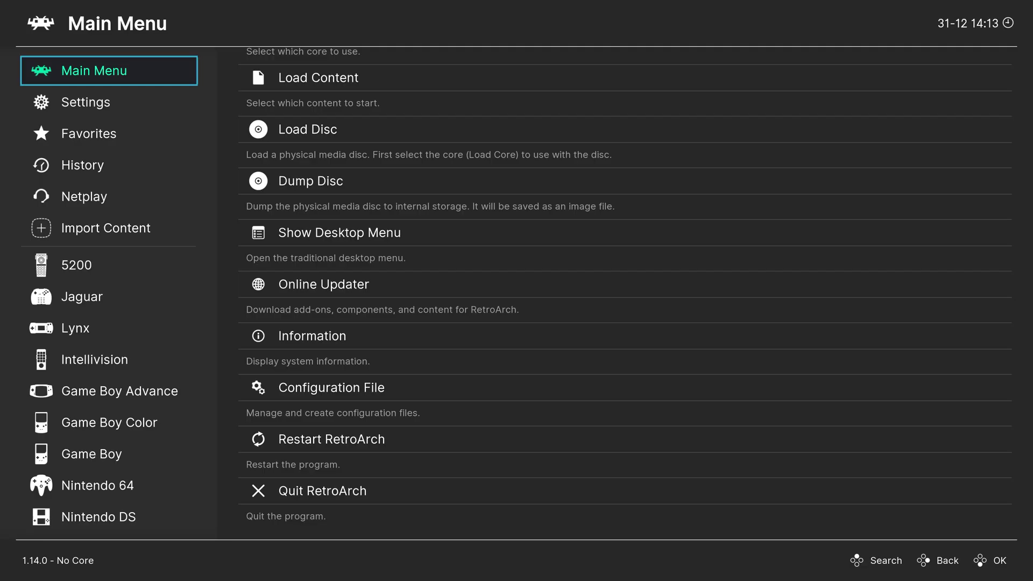
Run Street Fighter II' - Champion Edition (Japan) from the PC Engine - TurboGrafx 16 playlist
{"action": "left_click", "coordinate": [263, 435]}
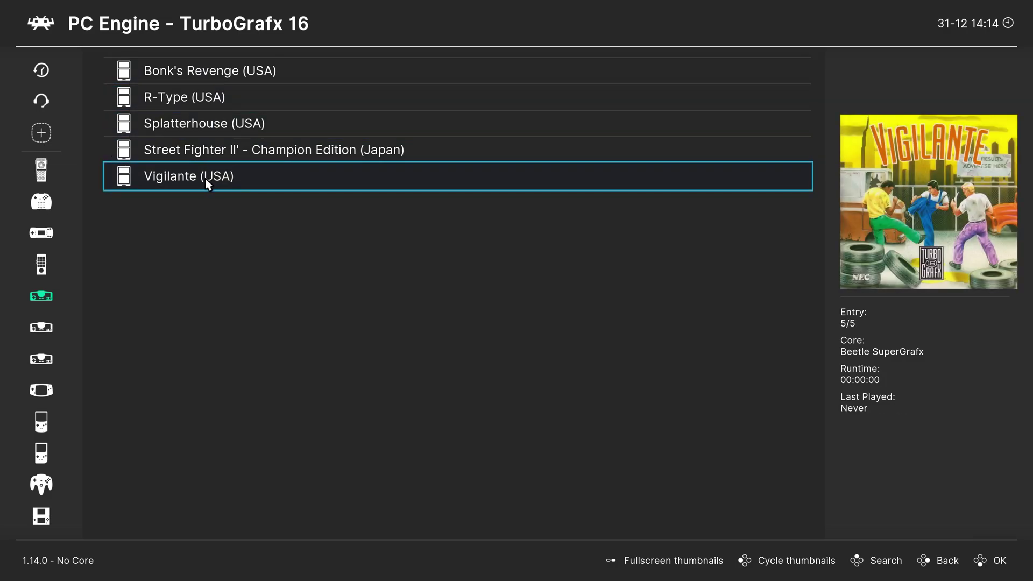
{"action": "left_click", "coordinate": [275, 151]}
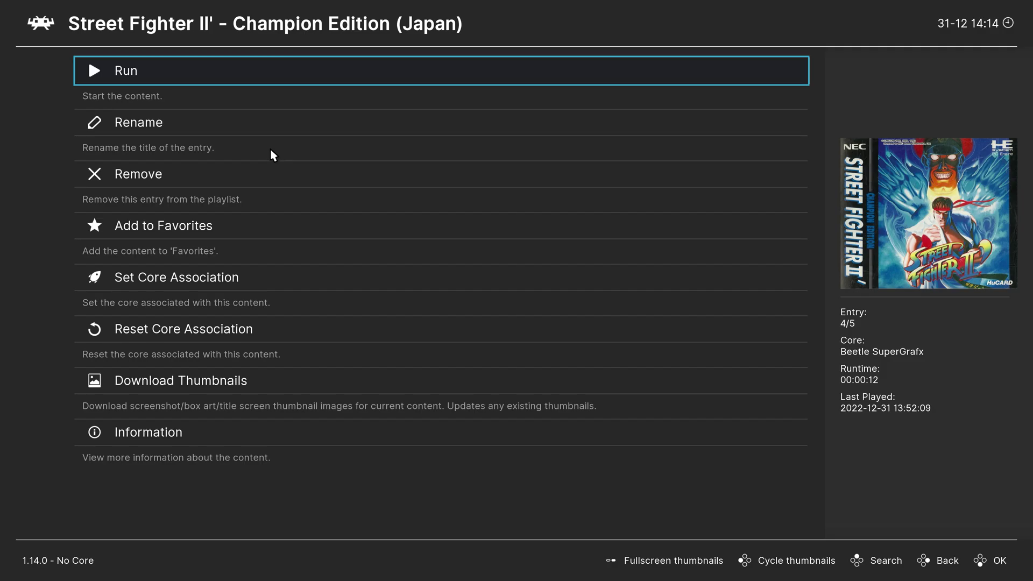
{"action": "left_click", "coordinate": [166, 74]}
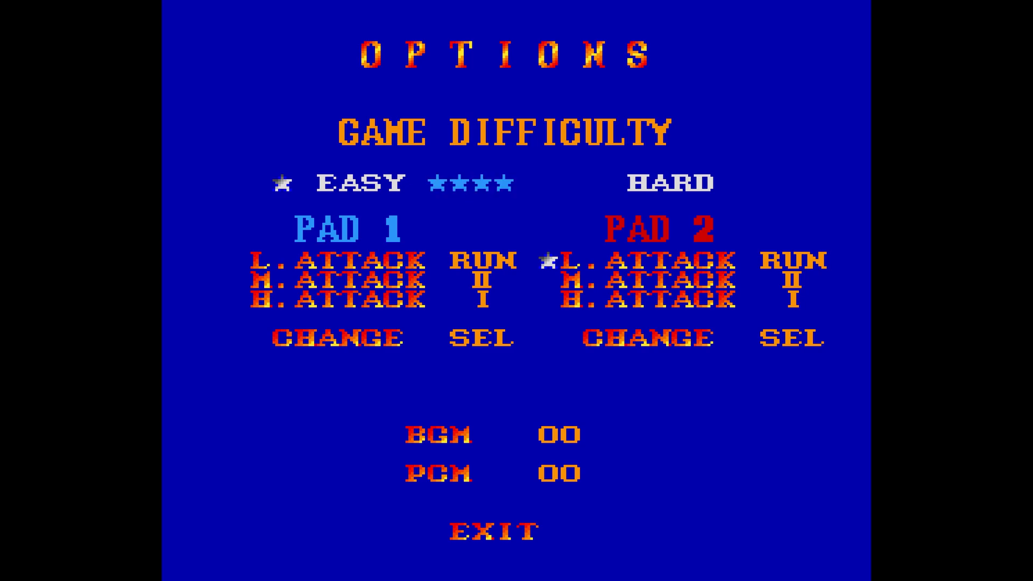
Switch pad 1 between 2-button and 6-button mode on the game's Options screen, ending in 6-button mode
{"action": "key", "text": "Down"}
{"action": "key", "text": "Right"}
{"action": "key", "text": "Right"}
{"action": "key", "text": "Right"}
{"action": "key", "text": "Right"}
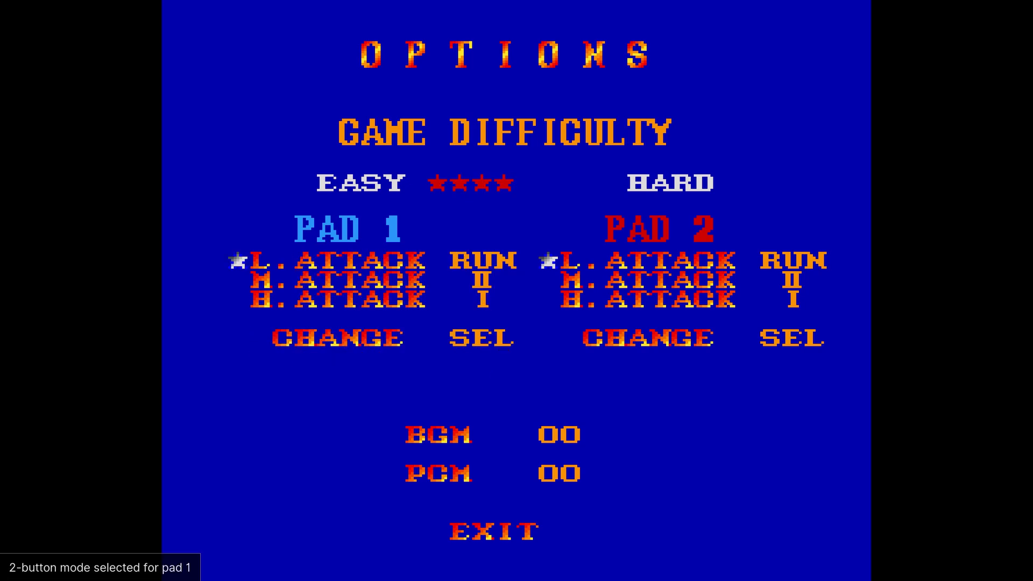
{"action": "key", "text": "Right"}
{"action": "key", "text": "Right"}
{"action": "key", "text": "Right"}
{"action": "key", "text": "Right"}
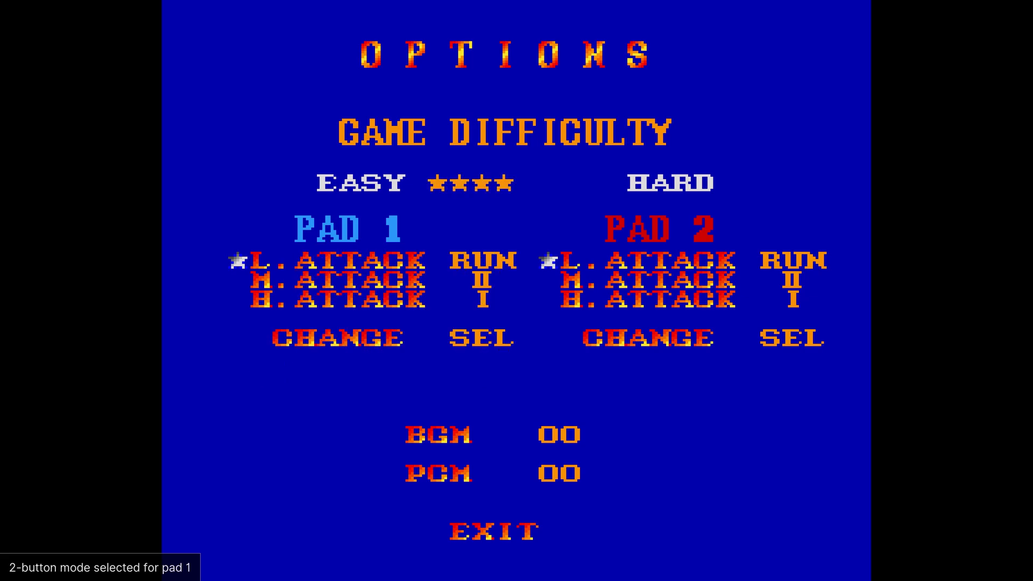
{"action": "key", "text": "Right"}
{"action": "key", "text": "Right"}
{"action": "key", "text": "Right"}
{"action": "key", "text": "Right"}
{"action": "key", "text": "Right"}
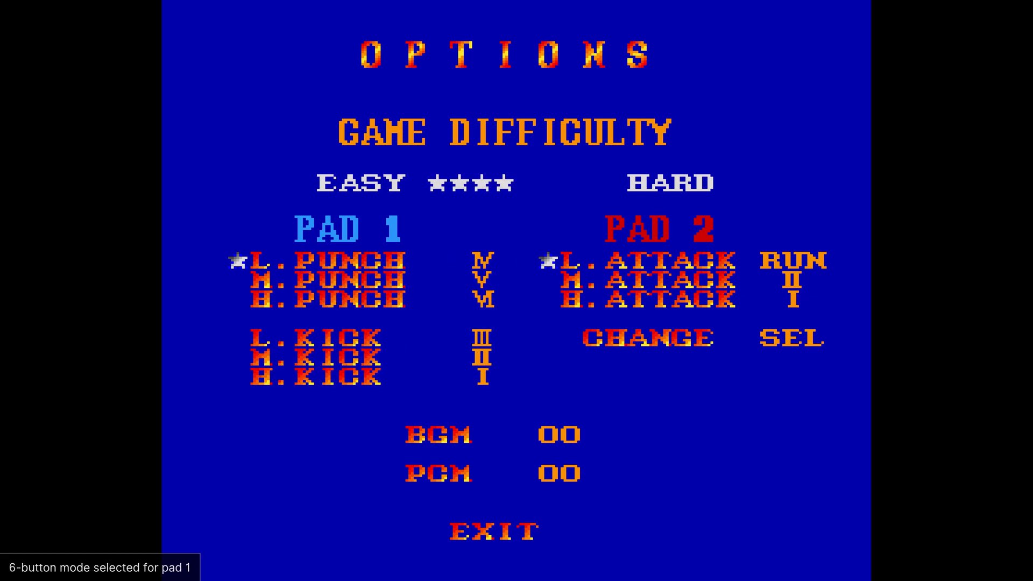
{"action": "key", "text": "Right"}
{"action": "key", "text": "Right"}
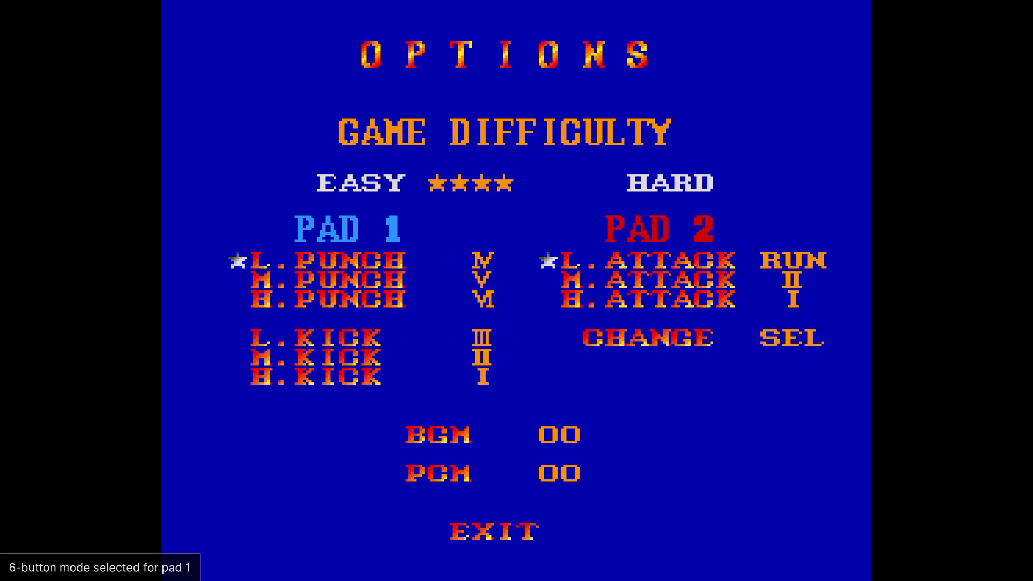
{"action": "key", "text": "Right"}
{"action": "key", "text": "Right"}
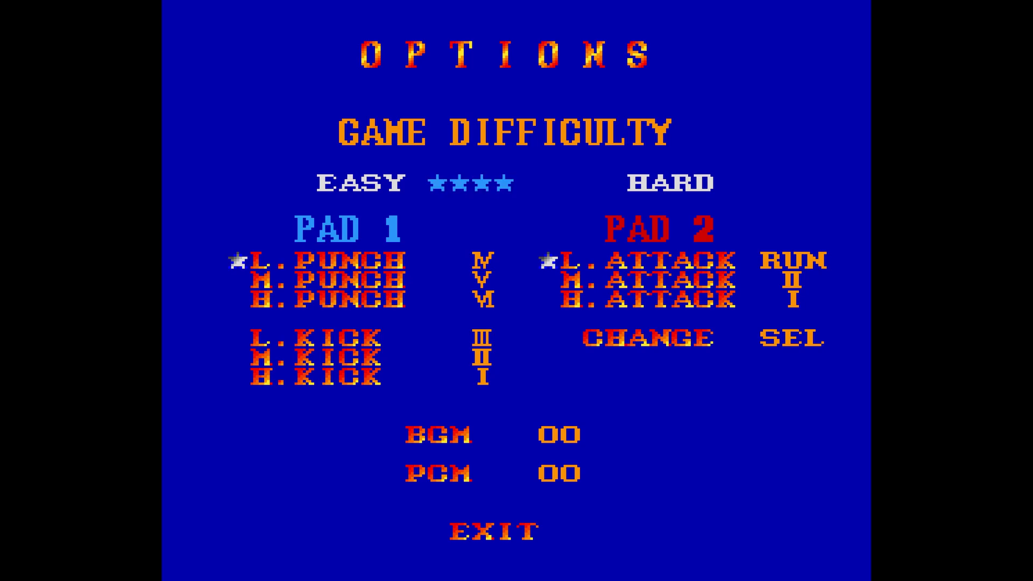
{"action": "key", "text": "Down"}
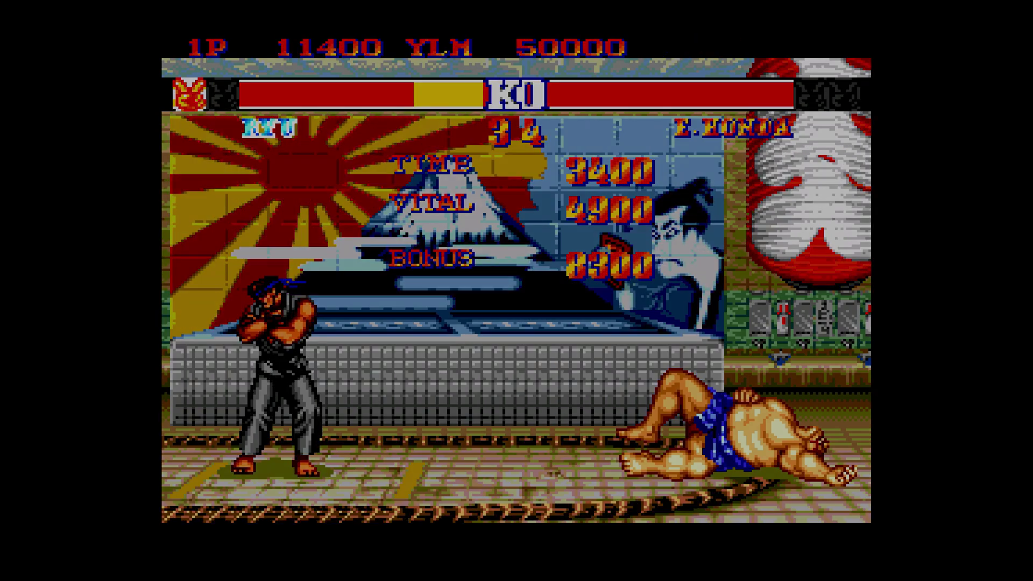
Open the Video core options for the running game and select RGB as the Color Palette
{"action": "key", "text": "F1"}
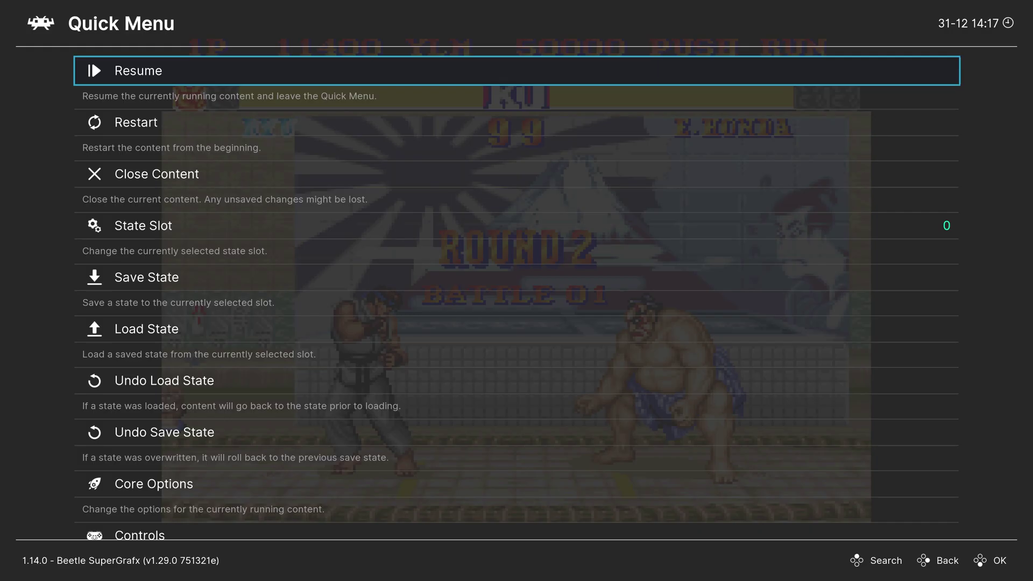
{"action": "key", "text": "Down"}
{"action": "key", "text": "Down"}
{"action": "key", "text": "Down"}
{"action": "key", "text": "Down"}
{"action": "key", "text": "Down"}
{"action": "key", "text": "Down"}
{"action": "key", "text": "Down"}
{"action": "key", "text": "Down"}
{"action": "key", "text": "Return"}
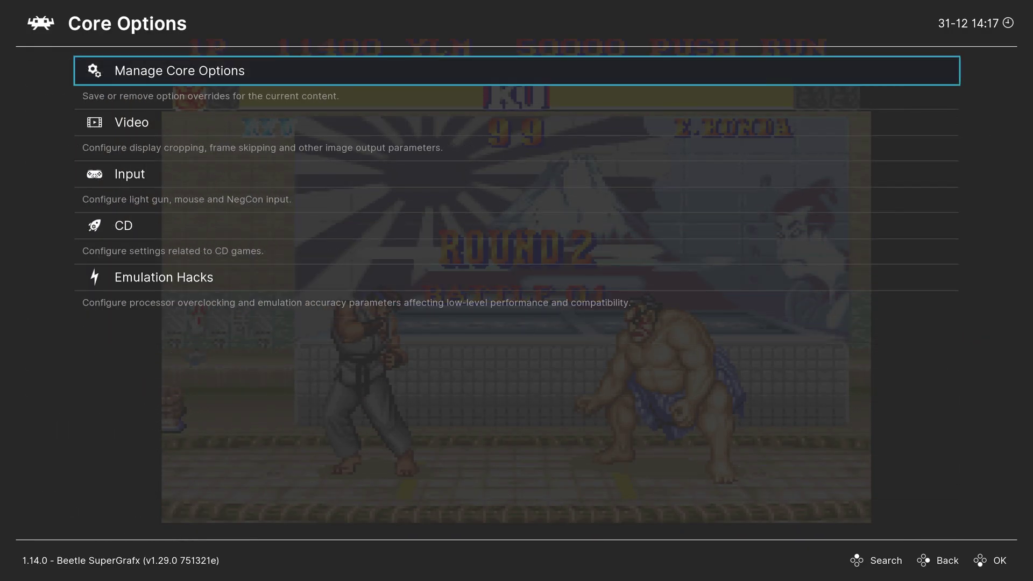
{"action": "key", "text": "Down"}
{"action": "key", "text": "Return"}
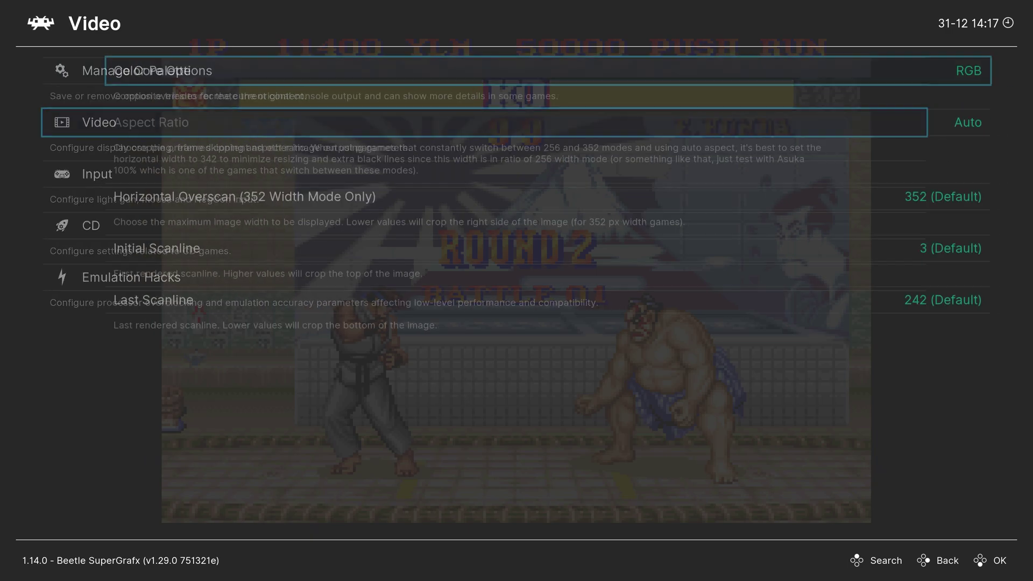
{"action": "key", "text": "Return"}
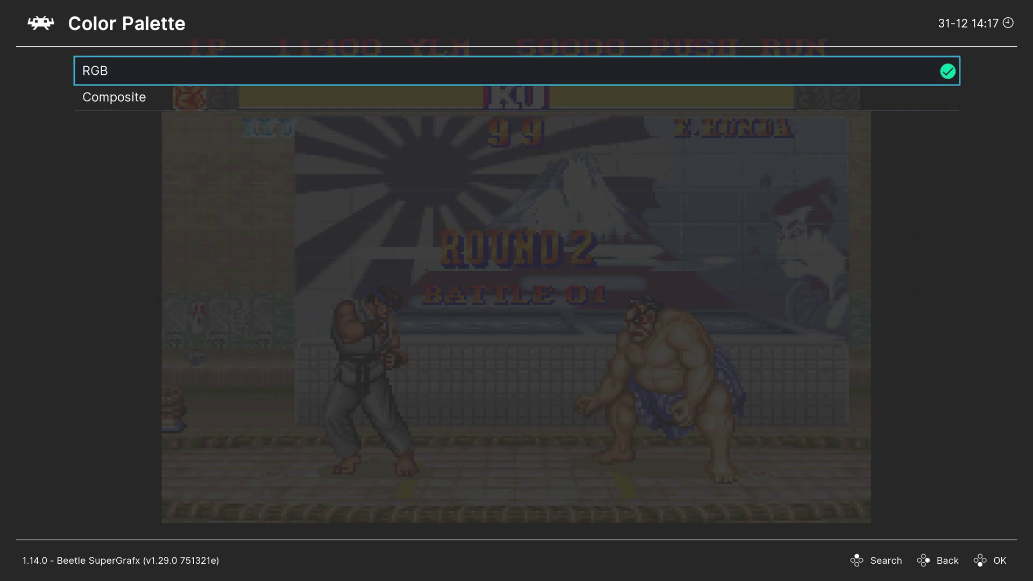
{"action": "key", "text": "Down"}
{"action": "key", "text": "Up"}
{"action": "key", "text": "Return"}
{"action": "key", "text": "Down"}
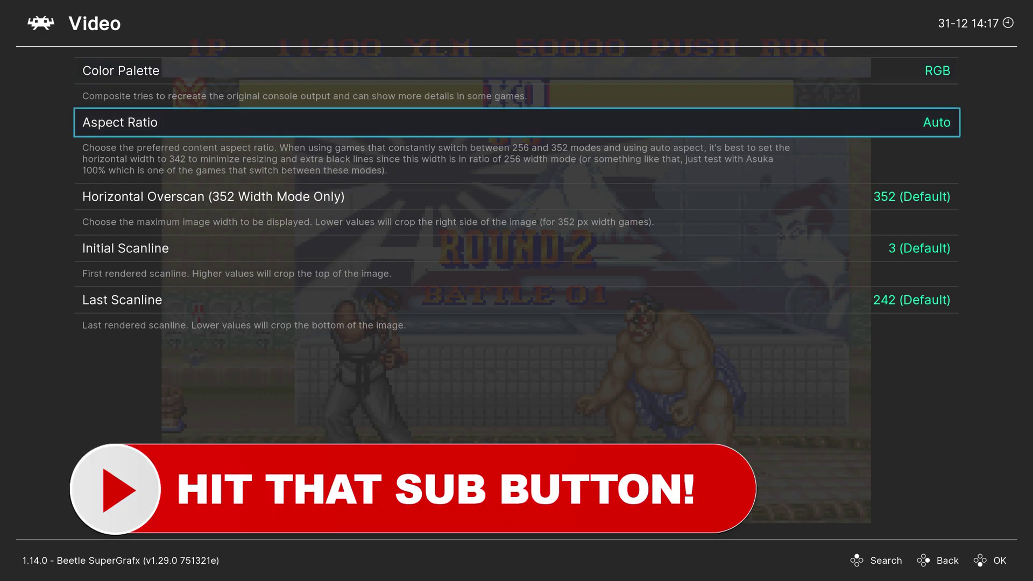
Compare the Aspect Ratio choices Auto, 6:5 and 4:3, and select Auto
{"action": "key", "text": "Return"}
{"action": "key", "text": "Down"}
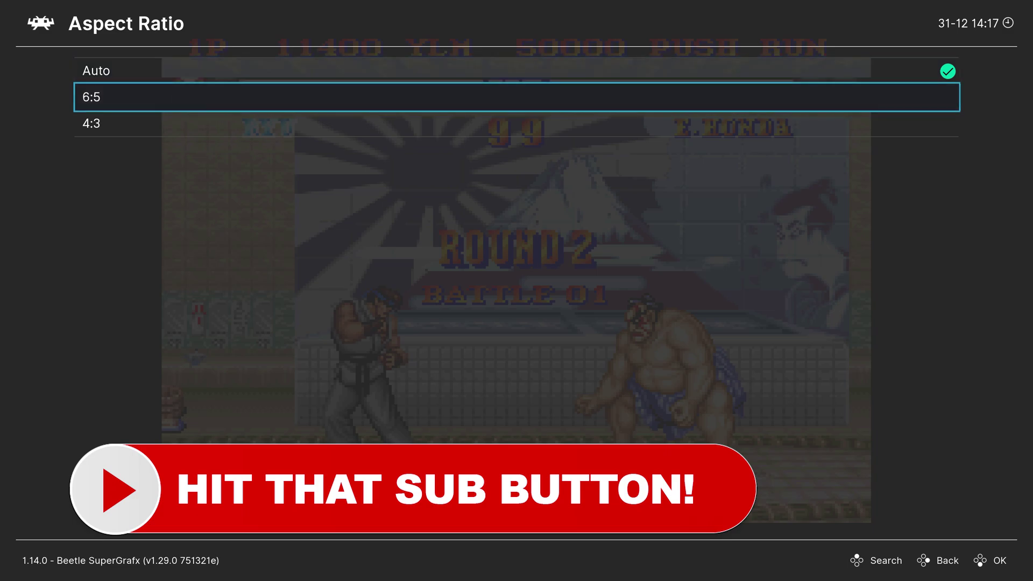
{"action": "key", "text": "Down"}
{"action": "key", "text": "Up"}
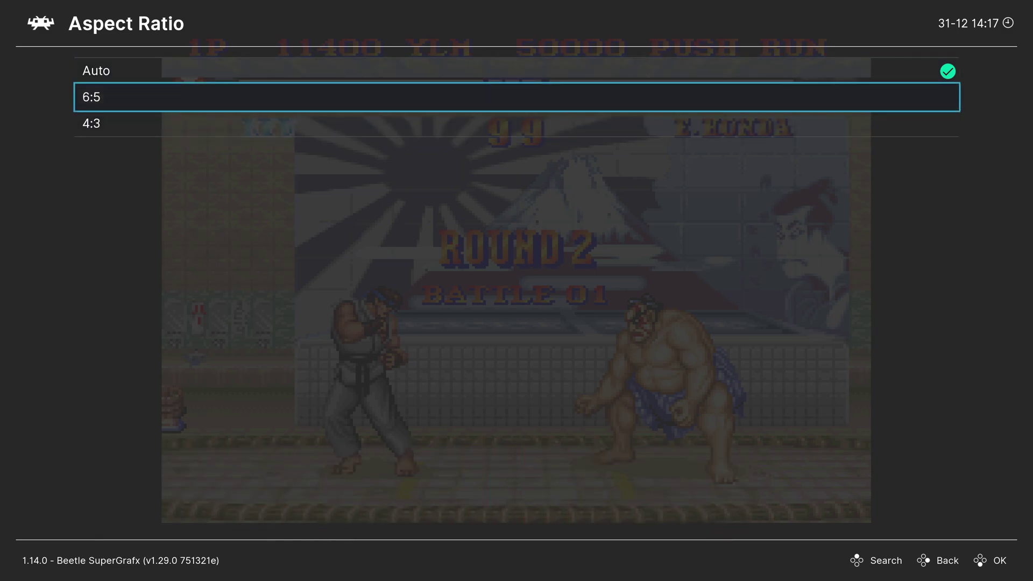
{"action": "key", "text": "Up"}
{"action": "key", "text": "Down"}
{"action": "key", "text": "Down"}
{"action": "key", "text": "Up"}
{"action": "key", "text": "Up"}
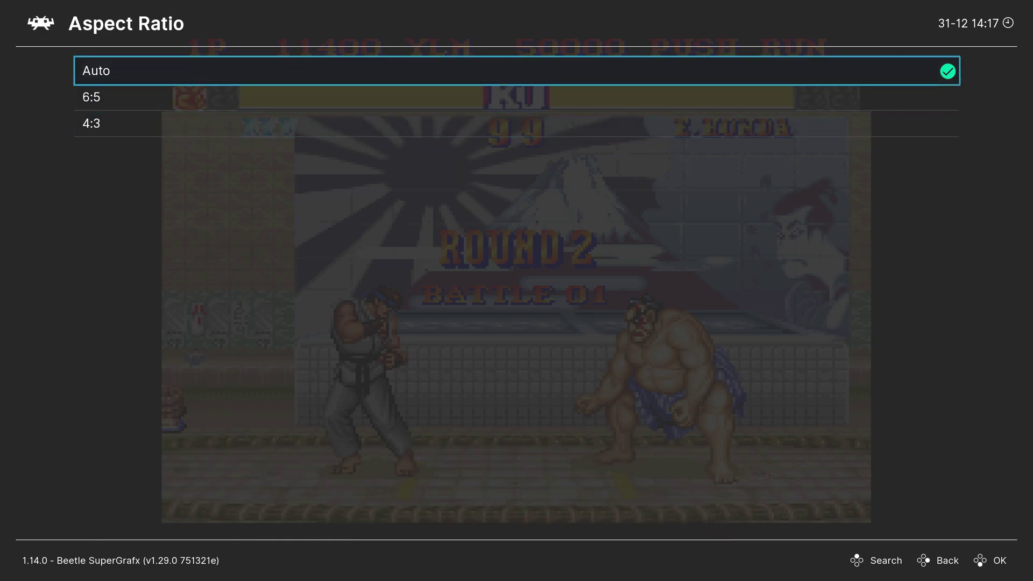
{"action": "key", "text": "Return"}
Set Horizontal Overscan (352 Width Mode Only) to 352 (Default)
{"action": "key", "text": "Down"}
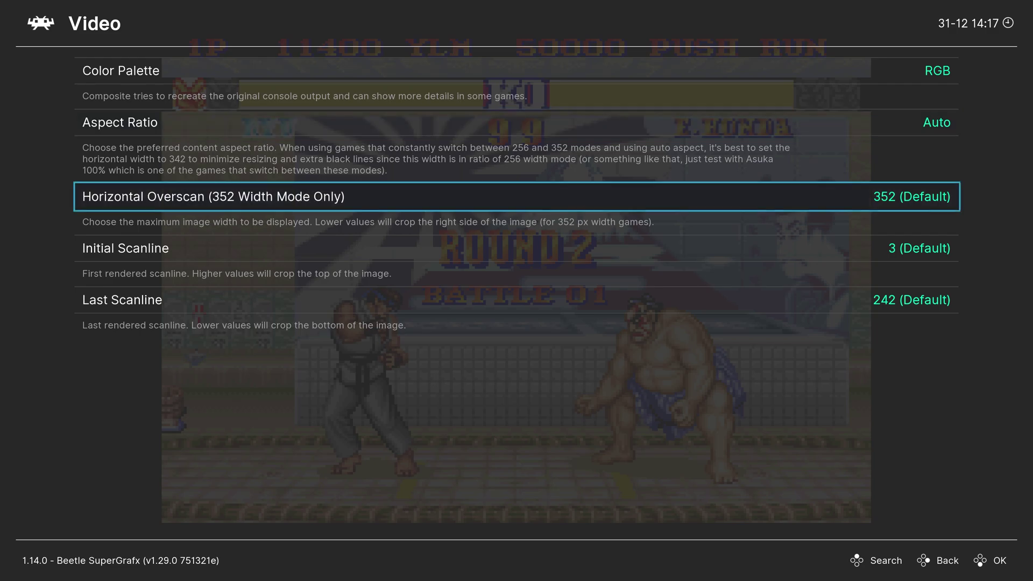
{"action": "key", "text": "Return"}
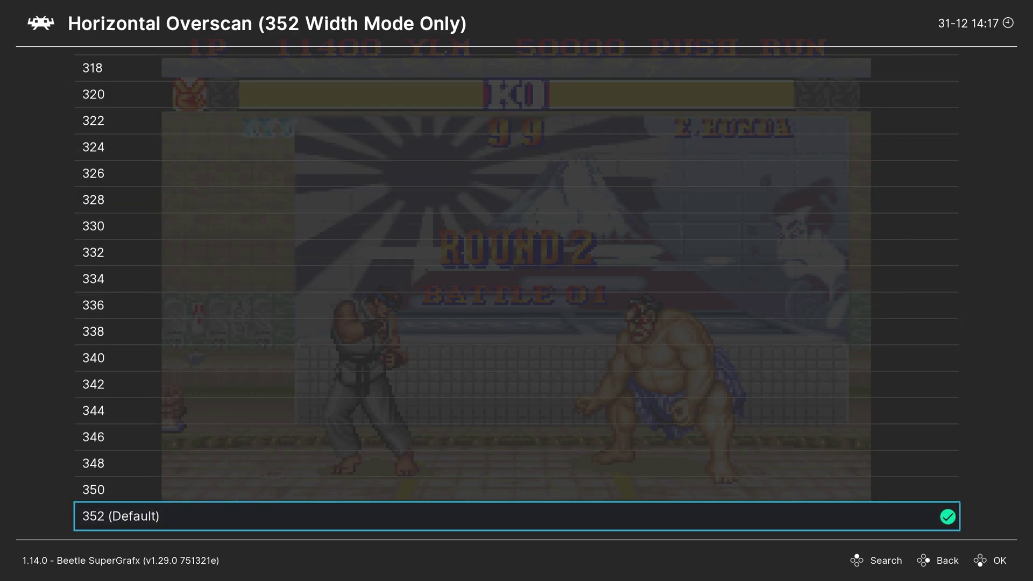
{"action": "key", "text": "Down"}
{"action": "key", "text": "Up"}
{"action": "key", "text": "Return"}
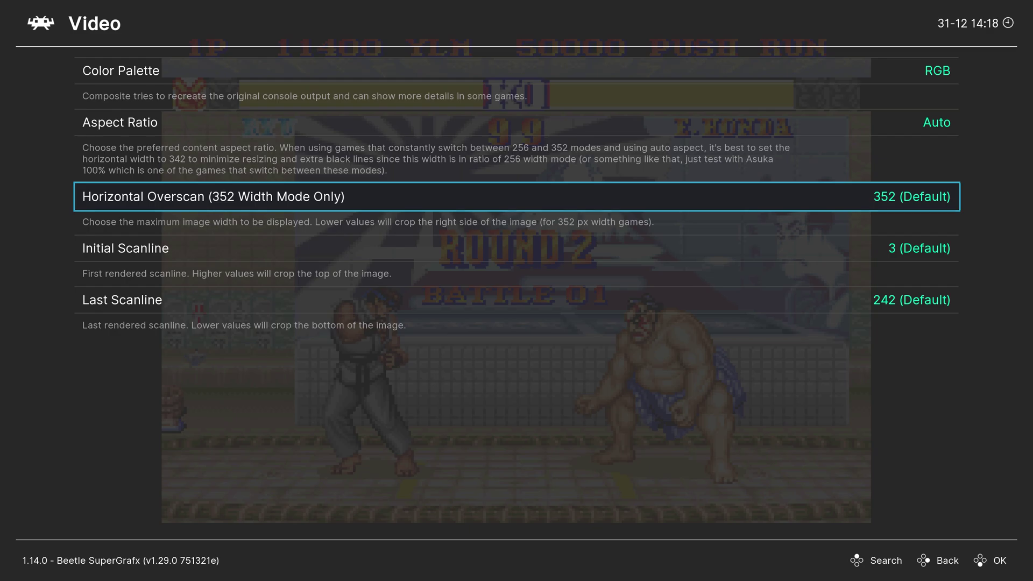
Examine the Initial Scanline and Last Scanline options and browse the available values for the initial scanline
{"action": "key", "text": "Down"}
{"action": "key", "text": "Down"}
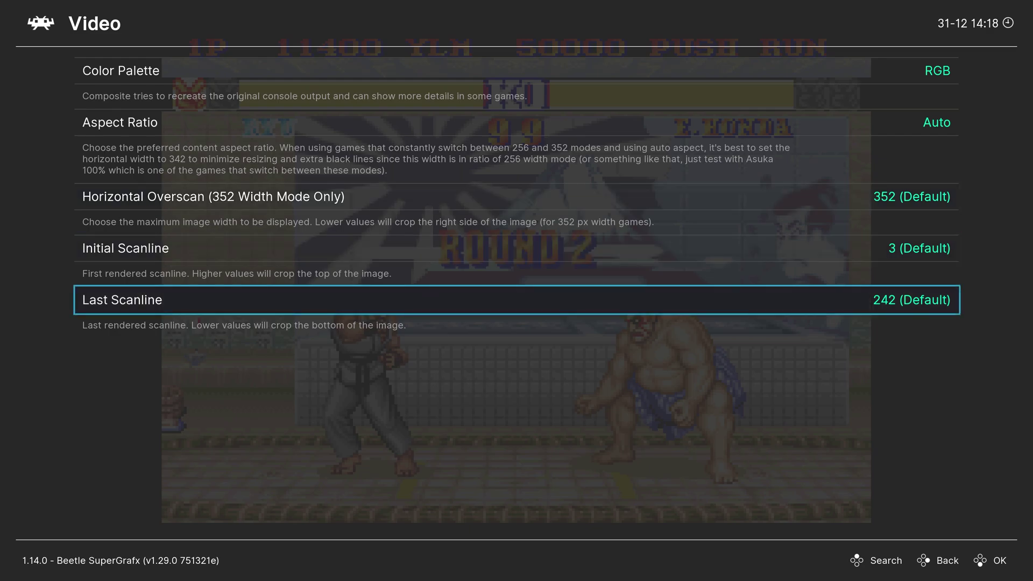
{"action": "key", "text": "Up"}
{"action": "key", "text": "Down"}
{"action": "key", "text": "Up"}
{"action": "key", "text": "Down"}
{"action": "key", "text": "Up"}
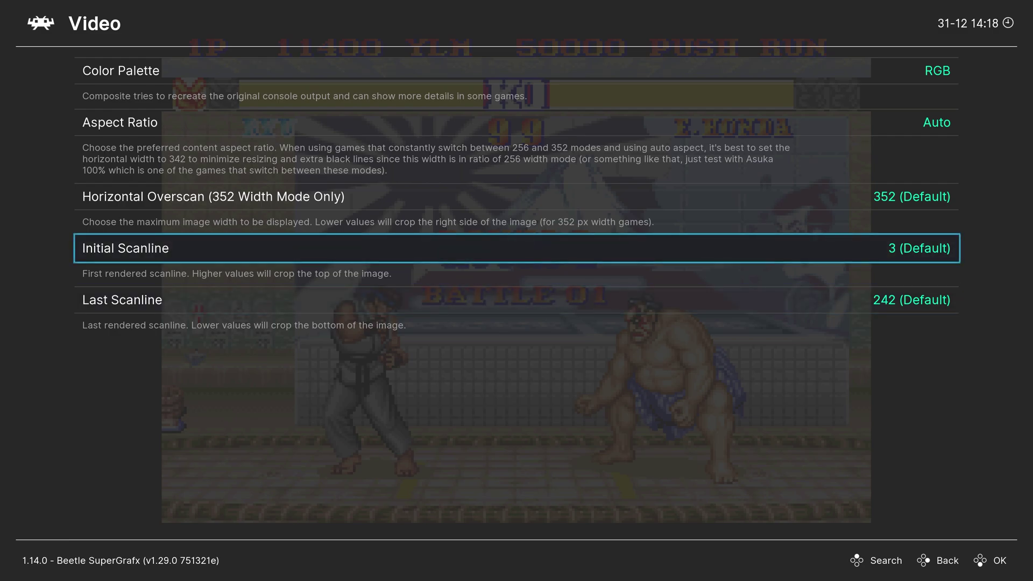
{"action": "key", "text": "Return"}
{"action": "key", "text": "Down"}
{"action": "key", "text": "Down"}
{"action": "key", "text": "Down"}
{"action": "key", "text": "Down"}
{"action": "key", "text": "Down"}
{"action": "key", "text": "Down"}
{"action": "key", "text": "Down"}
{"action": "key", "text": "Down"}
{"action": "key", "text": "Down"}
{"action": "key", "text": "Down"}
{"action": "key", "text": "Down"}
{"action": "key", "text": "Down"}
{"action": "key", "text": "Down"}
{"action": "key", "text": "Down"}
{"action": "key", "text": "Down"}
{"action": "key", "text": "Down"}
{"action": "key", "text": "Down"}
{"action": "key", "text": "Down"}
{"action": "key", "text": "Down"}
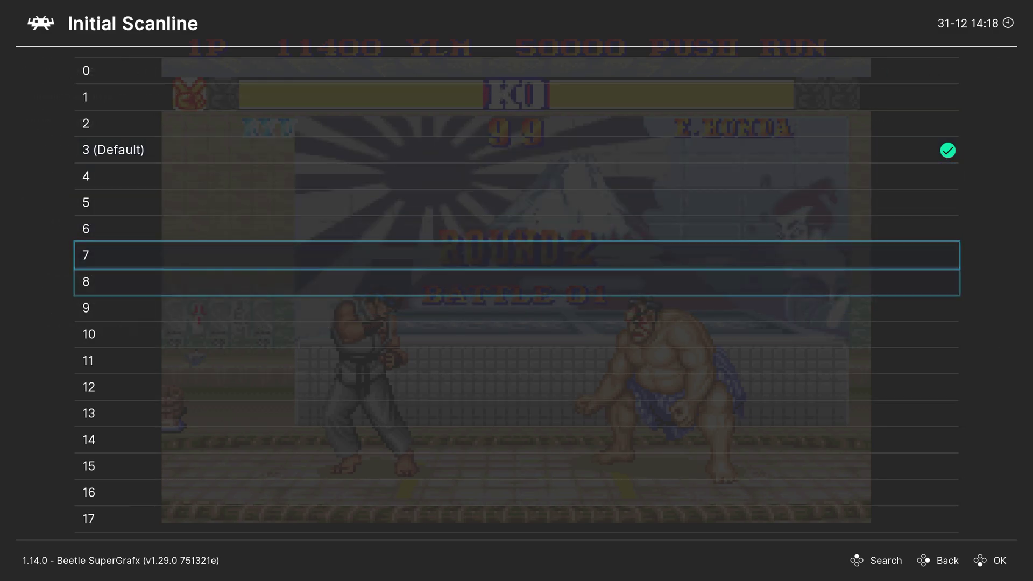
{"action": "key", "text": "BackSpace"}
In the Input core options, leave Allow Opposing Directions off and turn on Disable Soft Reset (RUN+SELECT)
{"action": "key", "text": "BackSpace"}
{"action": "key", "text": "Down"}
{"action": "key", "text": "Return"}
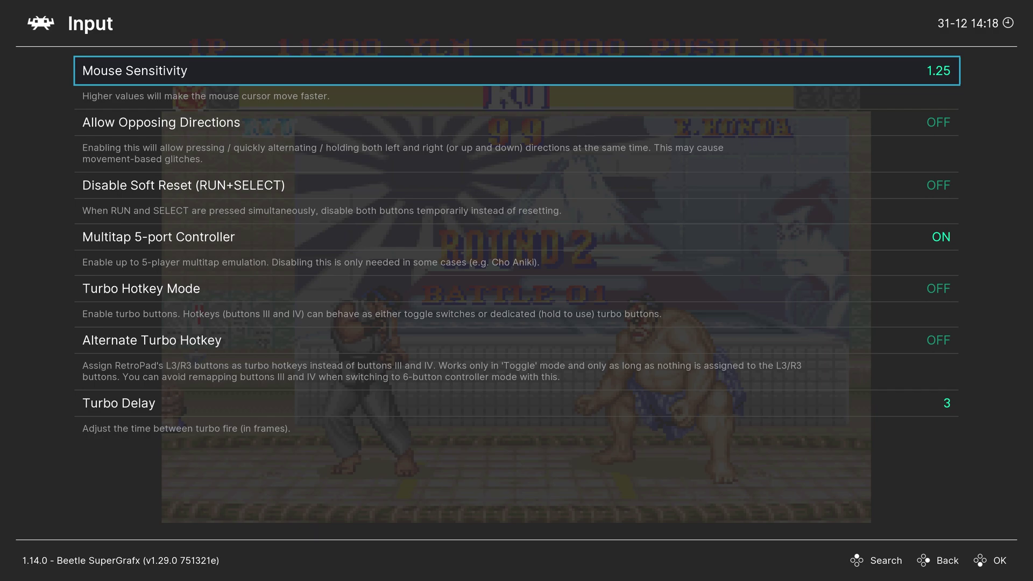
{"action": "key", "text": "Down"}
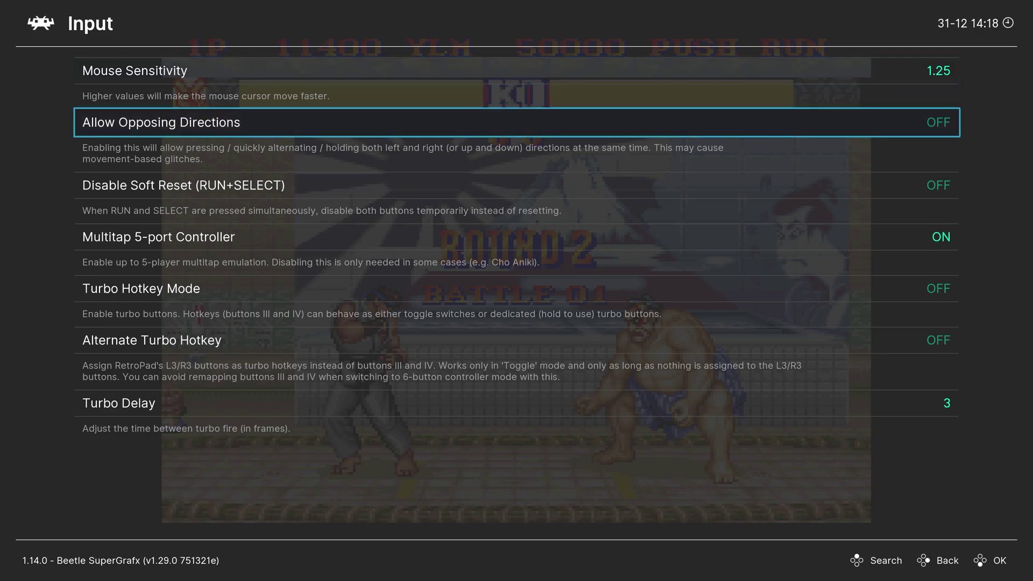
{"action": "key", "text": "Right"}
{"action": "key", "text": "Left"}
{"action": "key", "text": "Down"}
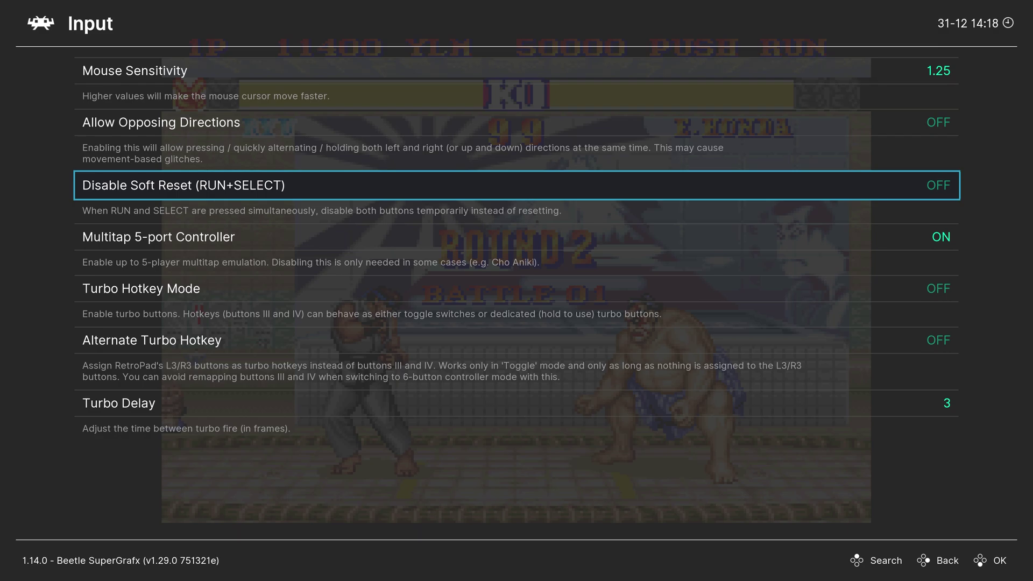
{"action": "key", "text": "Right"}
{"action": "key", "text": "Right"}
{"action": "key", "text": "Right"}
{"action": "key", "text": "Down"}
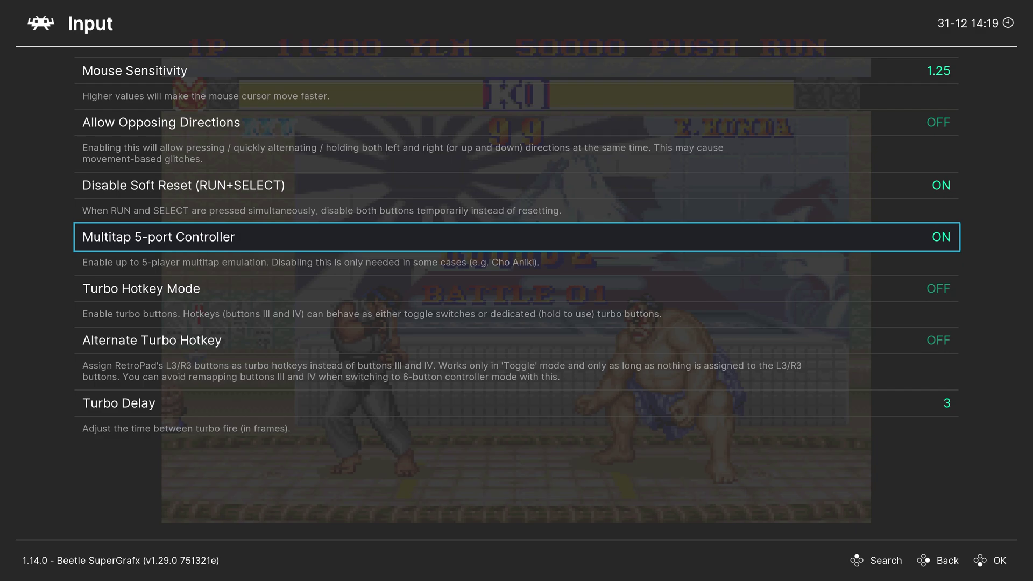
Set Turbo Hotkey Mode to Toggle in the Input core options
{"action": "key", "text": "Down"}
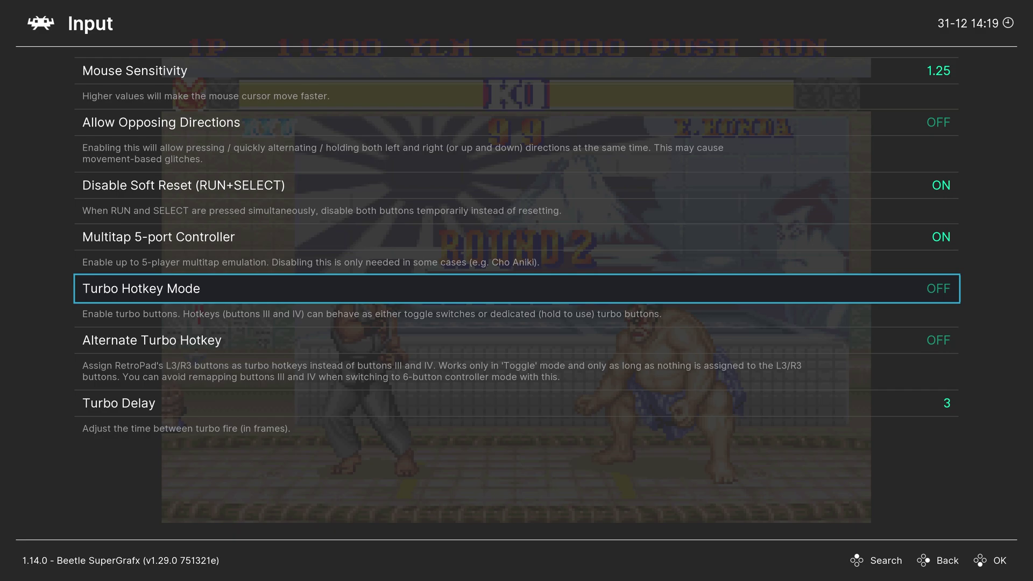
{"action": "key", "text": "Return"}
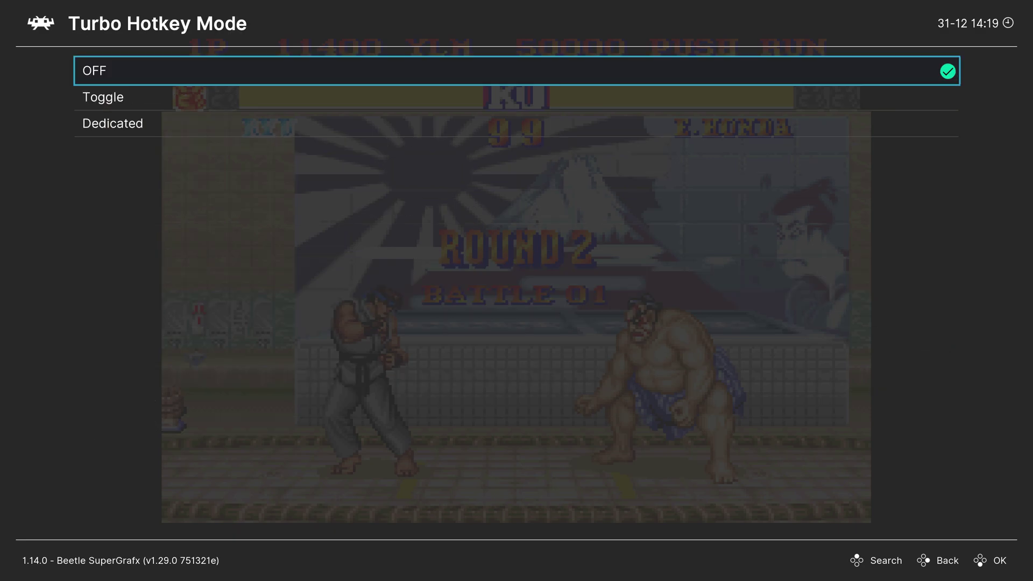
{"action": "key", "text": "Down"}
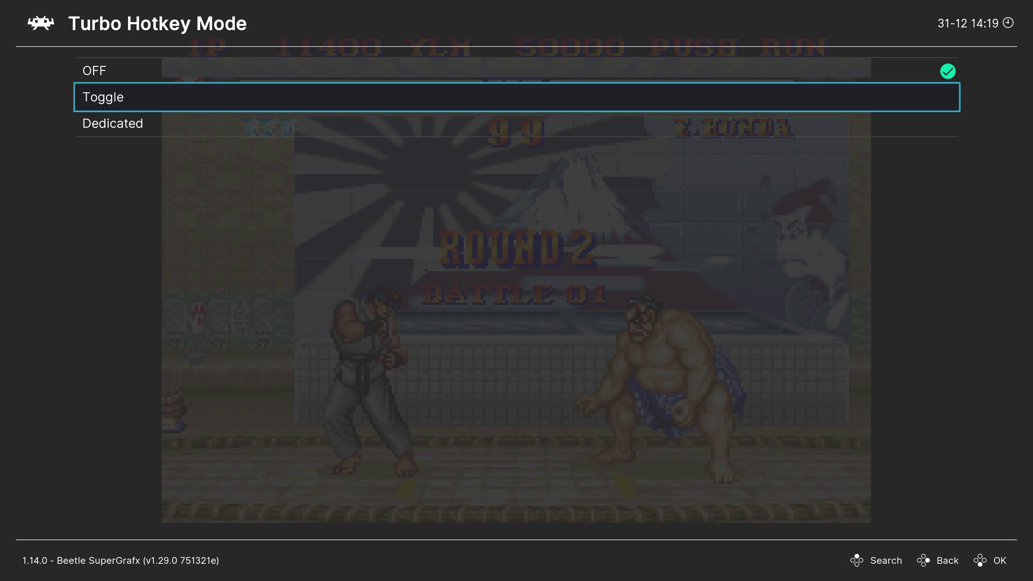
{"action": "key", "text": "Down"}
{"action": "key", "text": "BackSpace"}
{"action": "key", "text": "Return"}
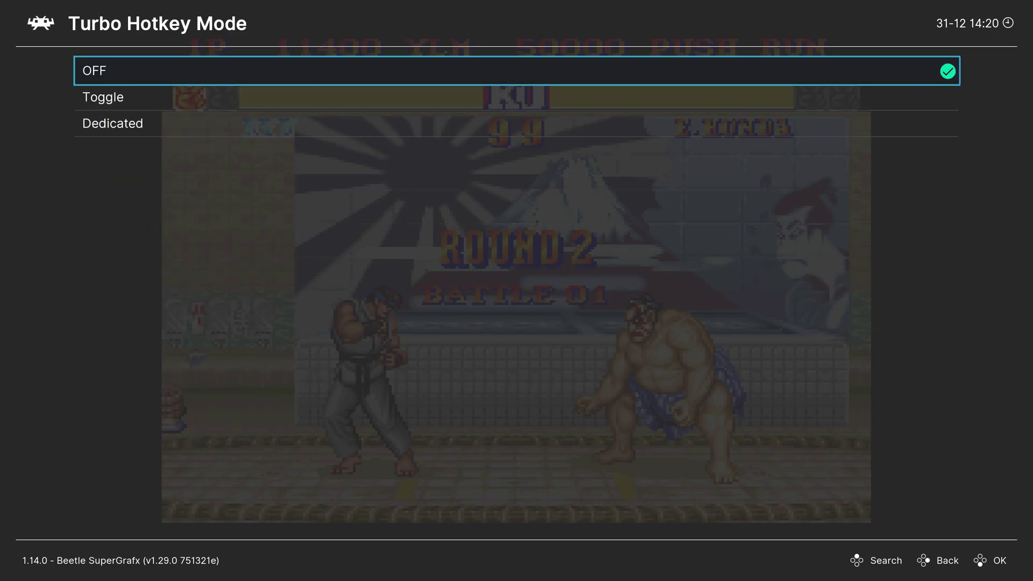
{"action": "key", "text": "Down"}
{"action": "key", "text": "Return"}
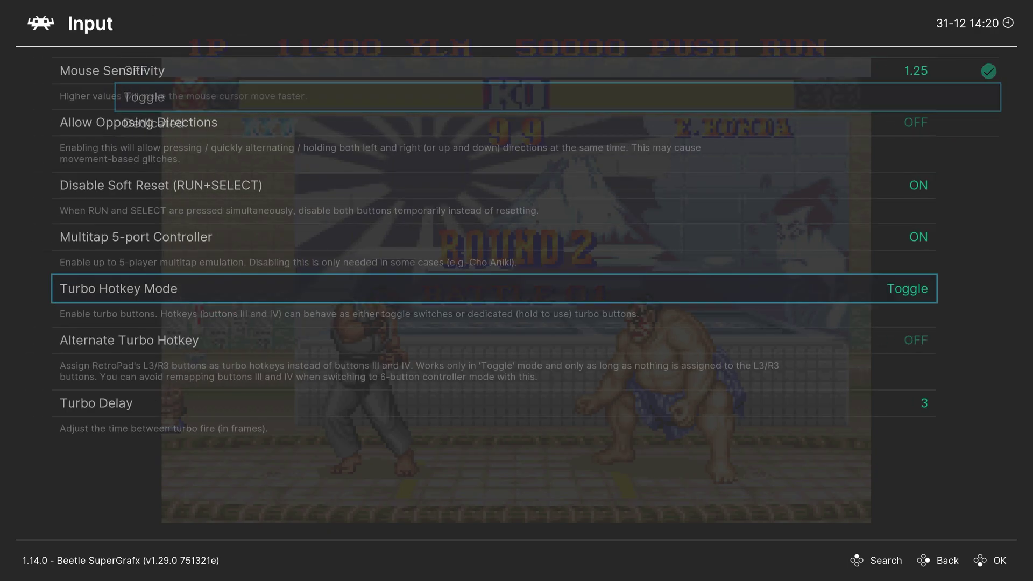
Turn on Alternate Turbo Hotkey in the Input core options
{"action": "key", "text": "Down"}
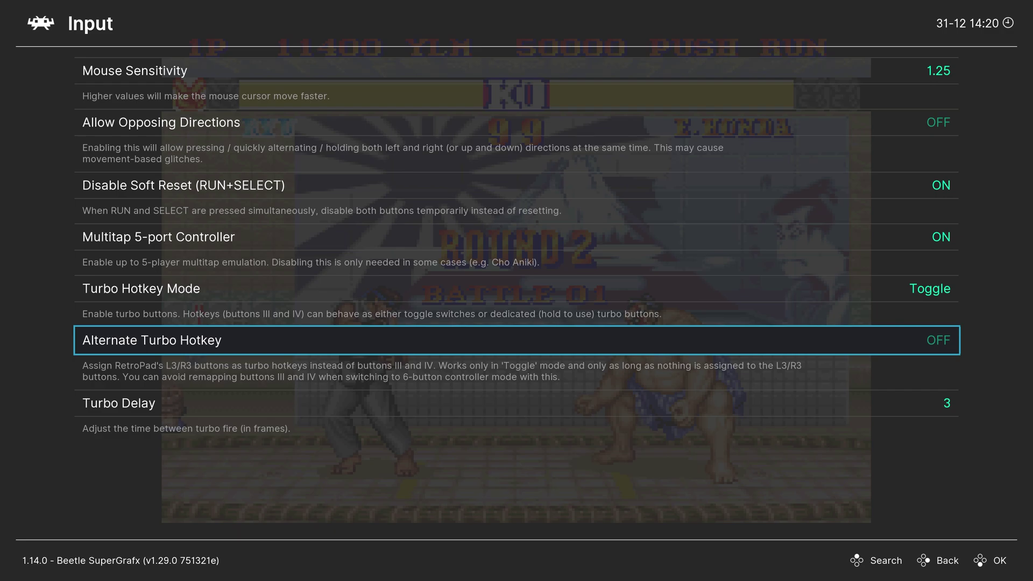
{"action": "key", "text": "Up"}
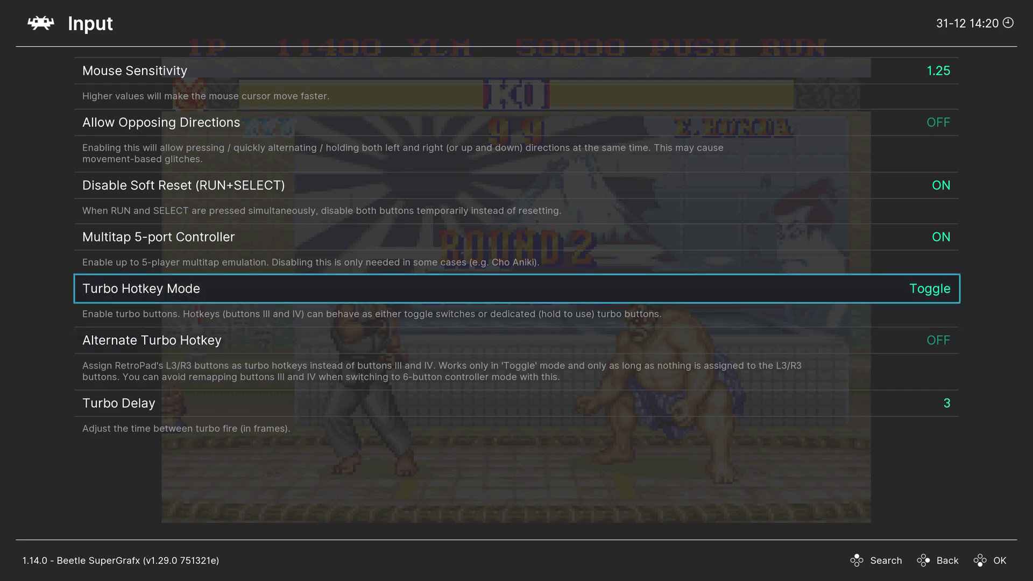
{"action": "key", "text": "Down"}
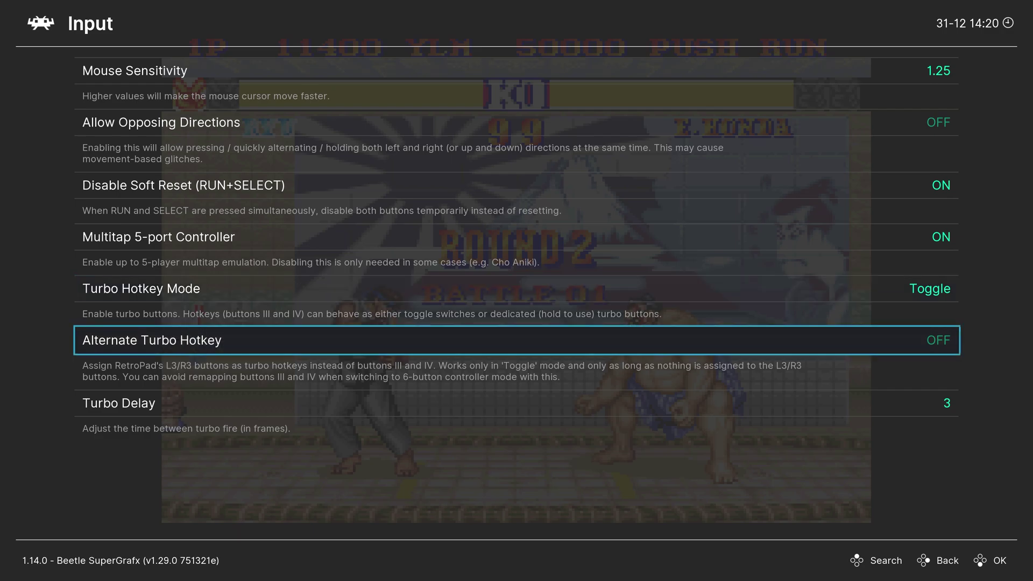
{"action": "key", "text": "Right"}
{"action": "key", "text": "Up"}
{"action": "key", "text": "Down"}
Examine the available Turbo Delay values without changing the setting
{"action": "key", "text": "Down"}
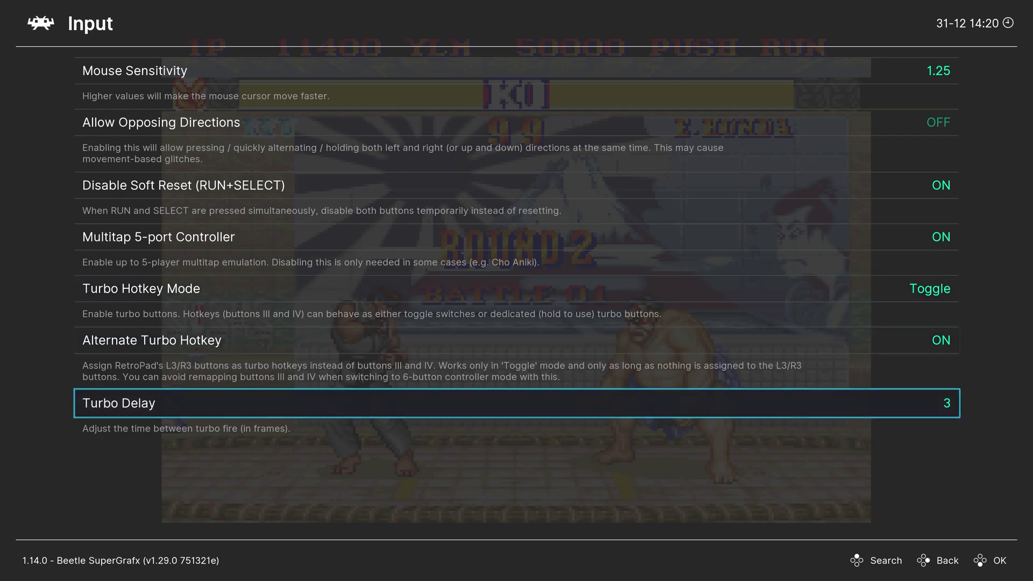
{"action": "key", "text": "Return"}
{"action": "key", "text": "Down"}
{"action": "key", "text": "Down"}
{"action": "key", "text": "Down"}
{"action": "key", "text": "Down"}
{"action": "key", "text": "Down"}
{"action": "key", "text": "Down"}
{"action": "key", "text": "Down"}
{"action": "key", "text": "Down"}
{"action": "key", "text": "Down"}
{"action": "key", "text": "Down"}
{"action": "key", "text": "Down"}
{"action": "key", "text": "Down"}
{"action": "key", "text": "Down"}
{"action": "key", "text": "Down"}
{"action": "key", "text": "Down"}
{"action": "key", "text": "Down"}
{"action": "key", "text": "Down"}
{"action": "key", "text": "Down"}
{"action": "key", "text": "Down"}
{"action": "key", "text": "Down"}
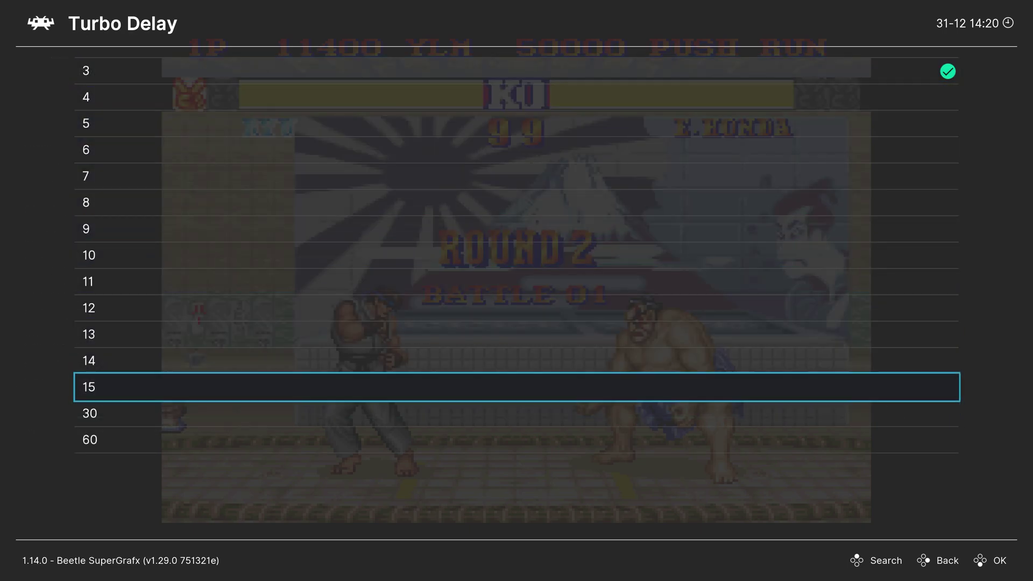
{"action": "key", "text": "Down"}
{"action": "key", "text": "Down"}
{"action": "key", "text": "Down"}
{"action": "key", "text": "Down"}
{"action": "key", "text": "Down"}
{"action": "key", "text": "Down"}
{"action": "key", "text": "Down"}
{"action": "key", "text": "Down"}
{"action": "key", "text": "Down"}
{"action": "key", "text": "Down"}
{"action": "key", "text": "BackSpace"}
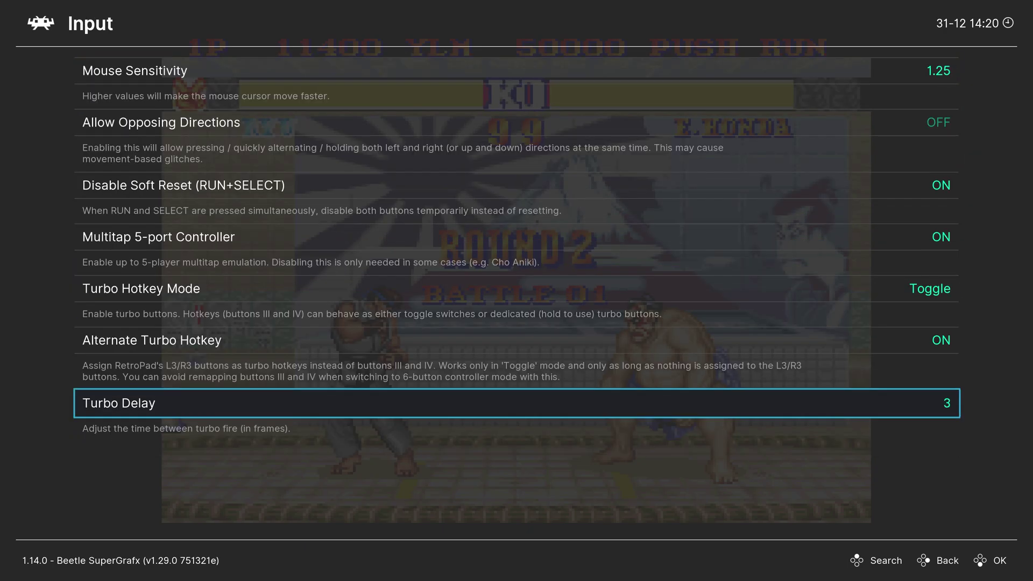
In the CD core options, turn on CD Image Cache (Restart Required)
{"action": "key", "text": "BackSpace"}
{"action": "key", "text": "Down"}
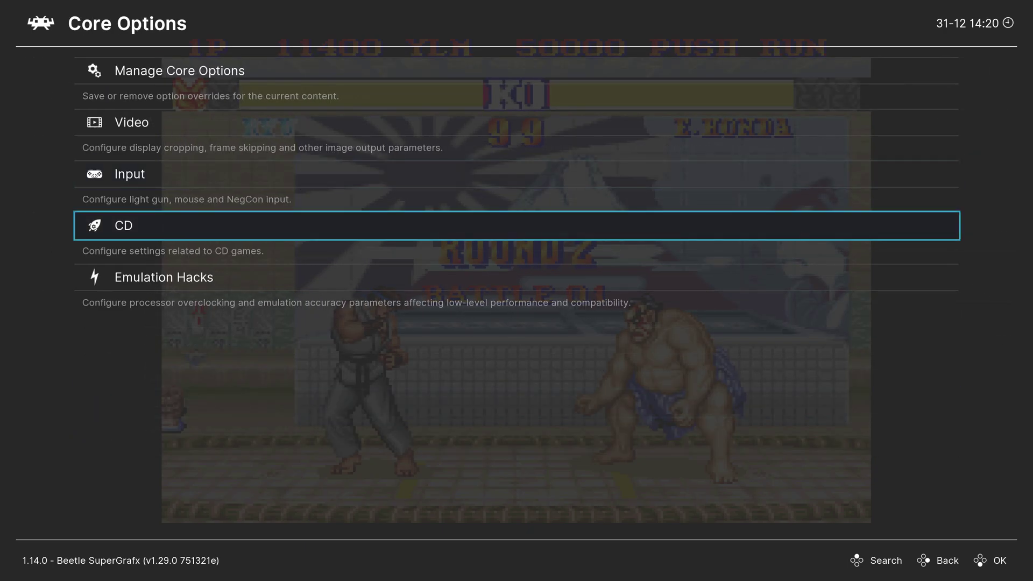
{"action": "key", "text": "Return"}
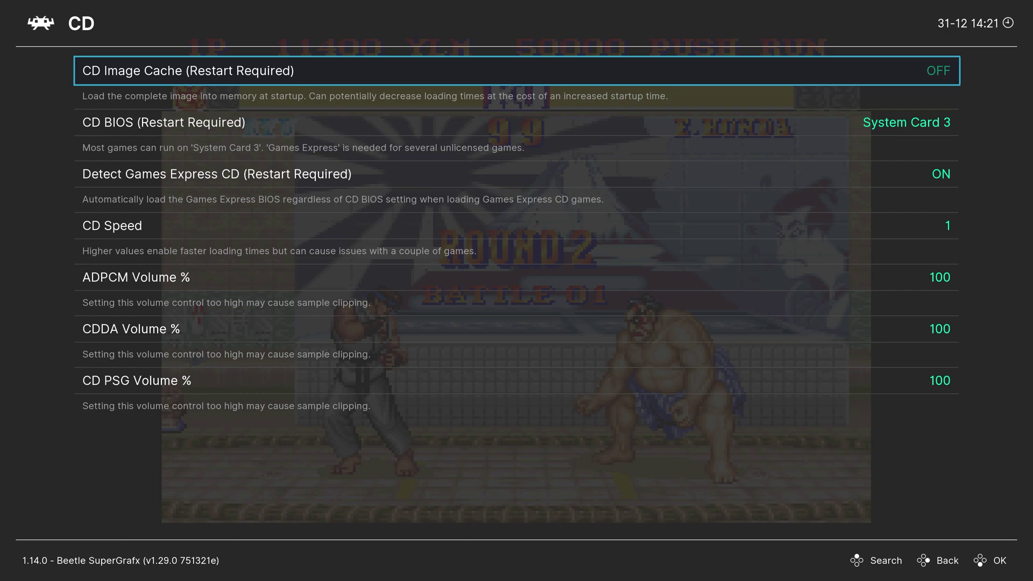
{"action": "key", "text": "Right"}
Review the CD BIOS (Restart Required) choices and select System Card 3
{"action": "key", "text": "Down"}
{"action": "key", "text": "Return"}
{"action": "key", "text": "Up"}
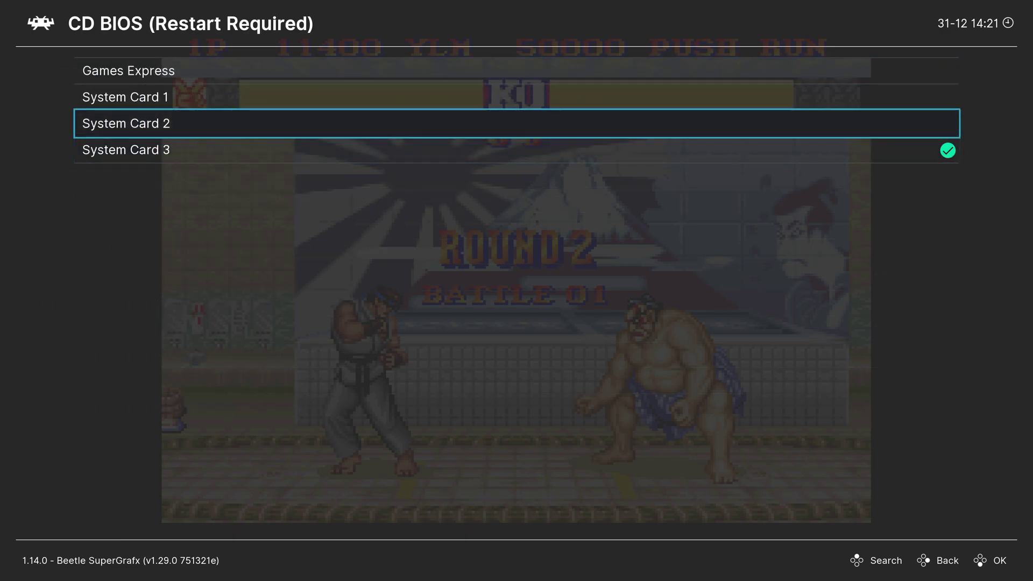
{"action": "key", "text": "Up"}
{"action": "key", "text": "Up"}
{"action": "key", "text": "Down"}
{"action": "key", "text": "Down"}
{"action": "key", "text": "Down"}
{"action": "key", "text": "Up"}
{"action": "key", "text": "Up"}
{"action": "key", "text": "Up"}
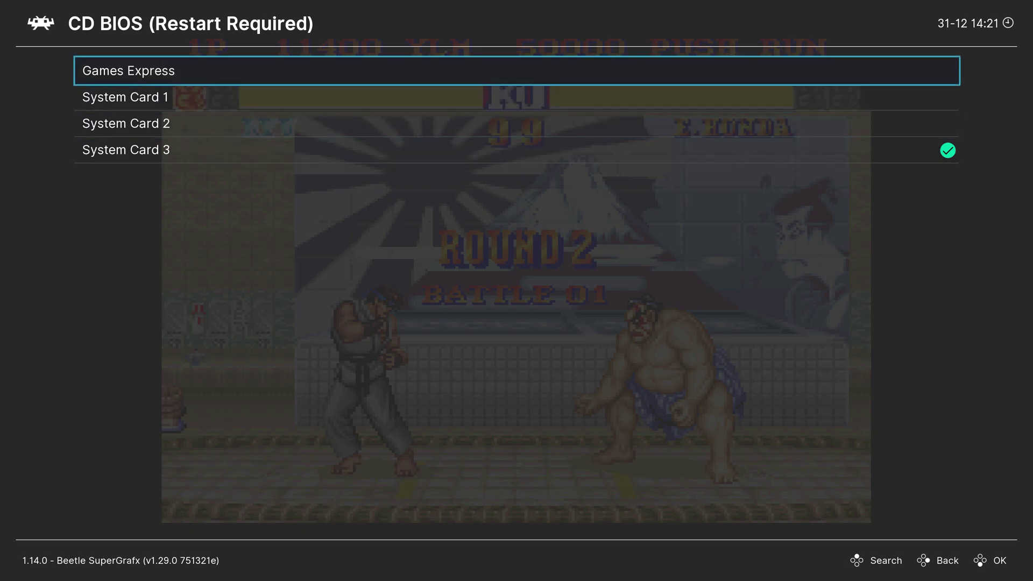
{"action": "key", "text": "Down"}
{"action": "key", "text": "Down"}
{"action": "key", "text": "Down"}
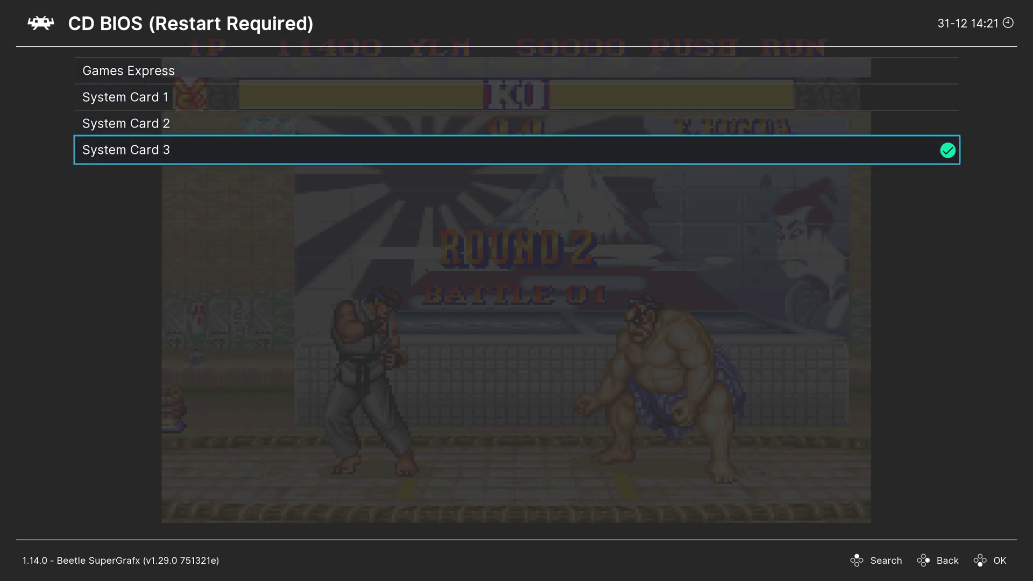
{"action": "key", "text": "Return"}
Examine the available CD Speed values without changing the setting
{"action": "key", "text": "Down"}
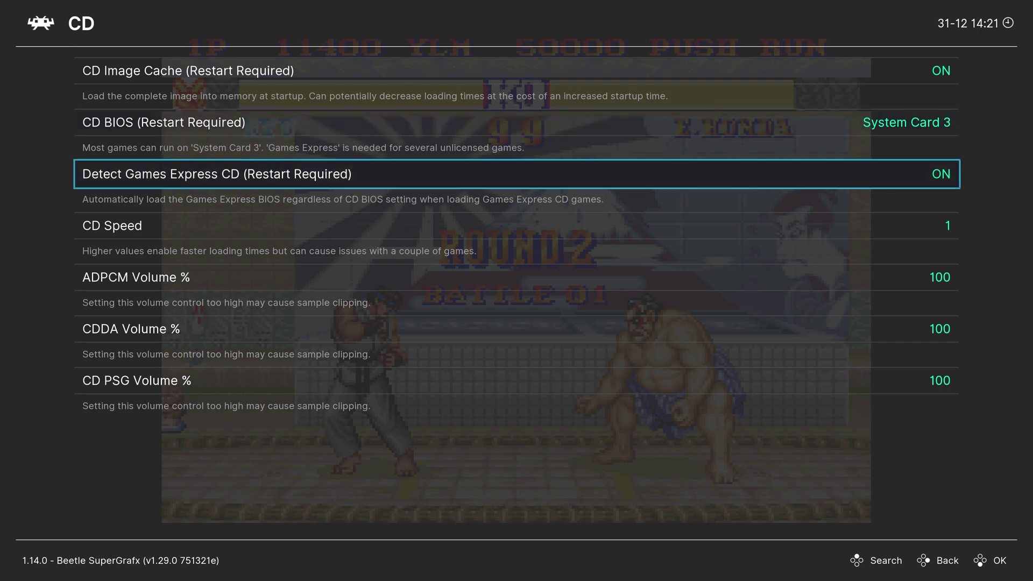
{"action": "key", "text": "Down"}
{"action": "key", "text": "Return"}
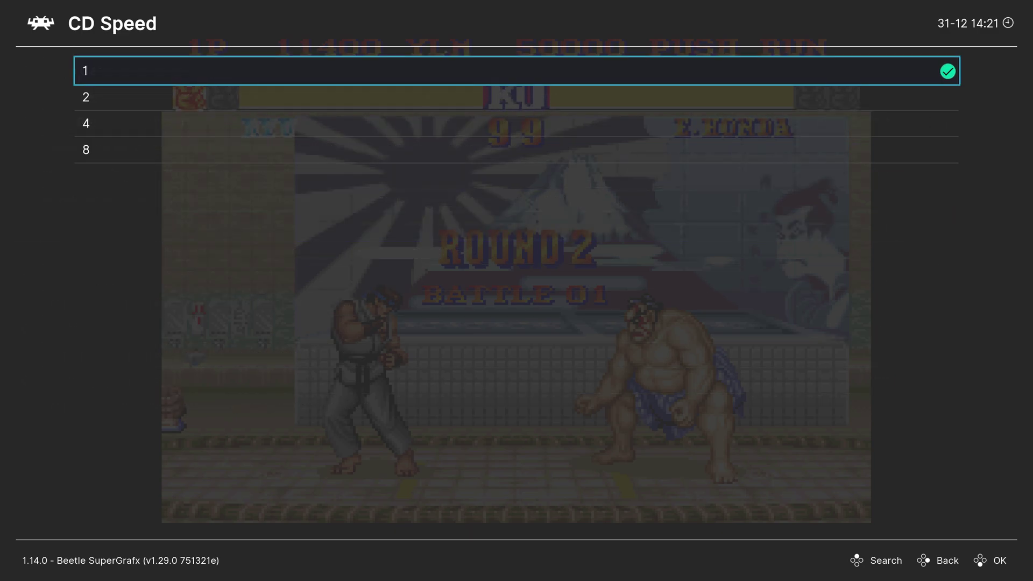
{"action": "key", "text": "Down"}
{"action": "key", "text": "Down"}
{"action": "key", "text": "Down"}
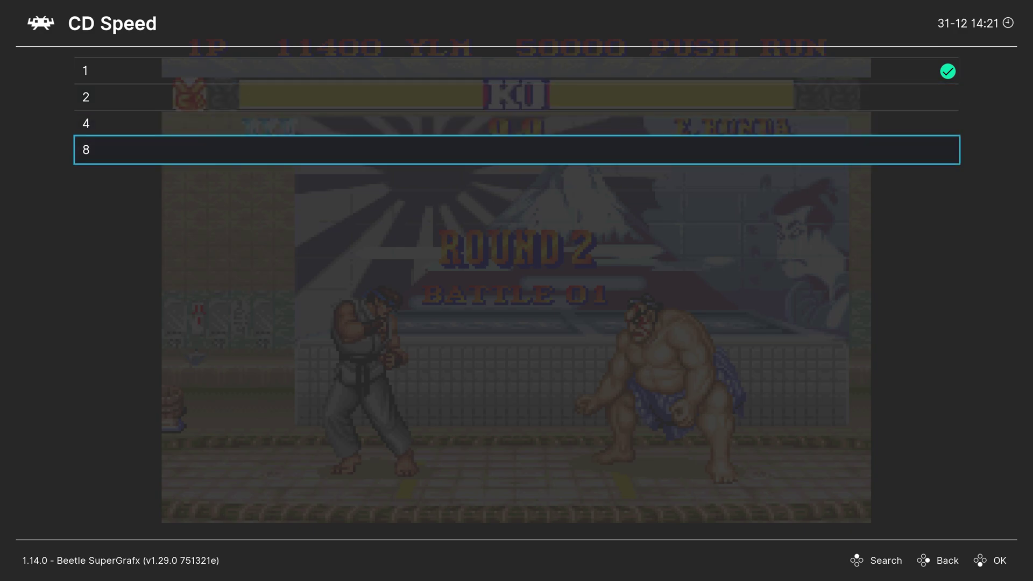
{"action": "key", "text": "BackSpace"}
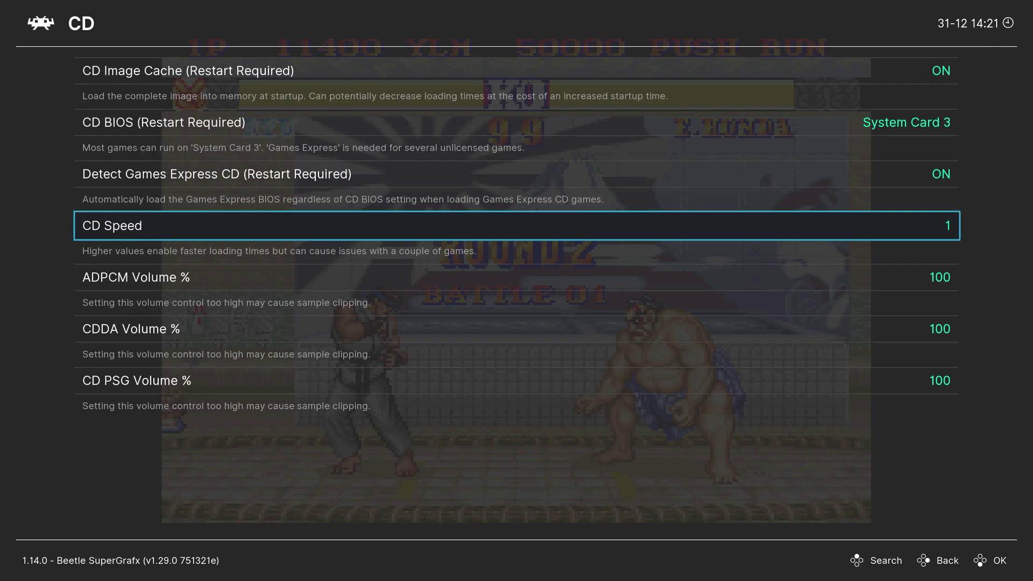
Examine the ADPCM, CDDA and CD PSG volume options for CD games
{"action": "key", "text": "Down"}
{"action": "key", "text": "Down"}
{"action": "key", "text": "Down"}
{"action": "key", "text": "Up"}
{"action": "key", "text": "Up"}
{"action": "key", "text": "Down"}
{"action": "key", "text": "Down"}
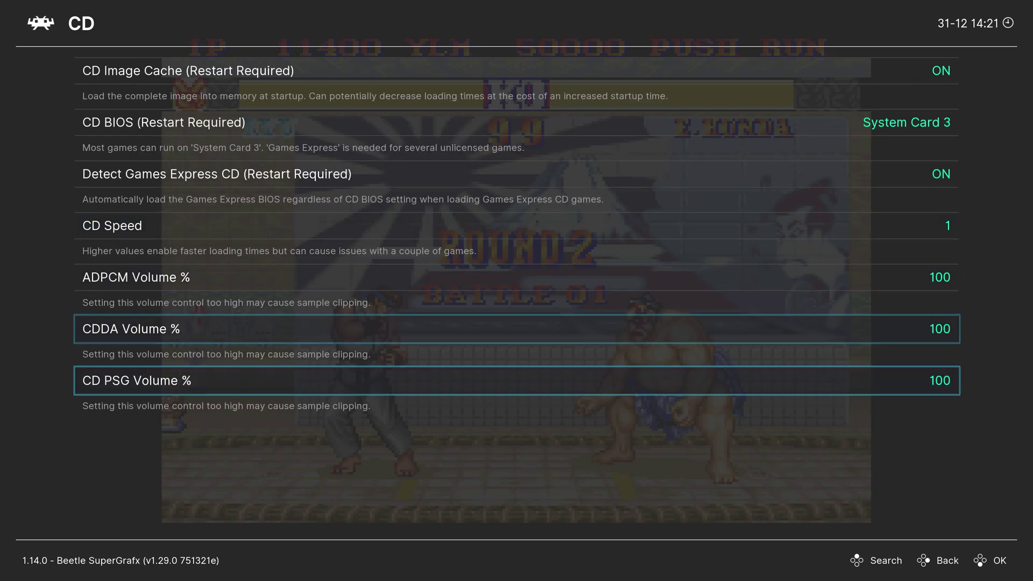
{"action": "key", "text": "Up"}
{"action": "key", "text": "Up"}
{"action": "key", "text": "Down"}
{"action": "key", "text": "Down"}
{"action": "key", "text": "Down"}
{"action": "key", "text": "Up"}
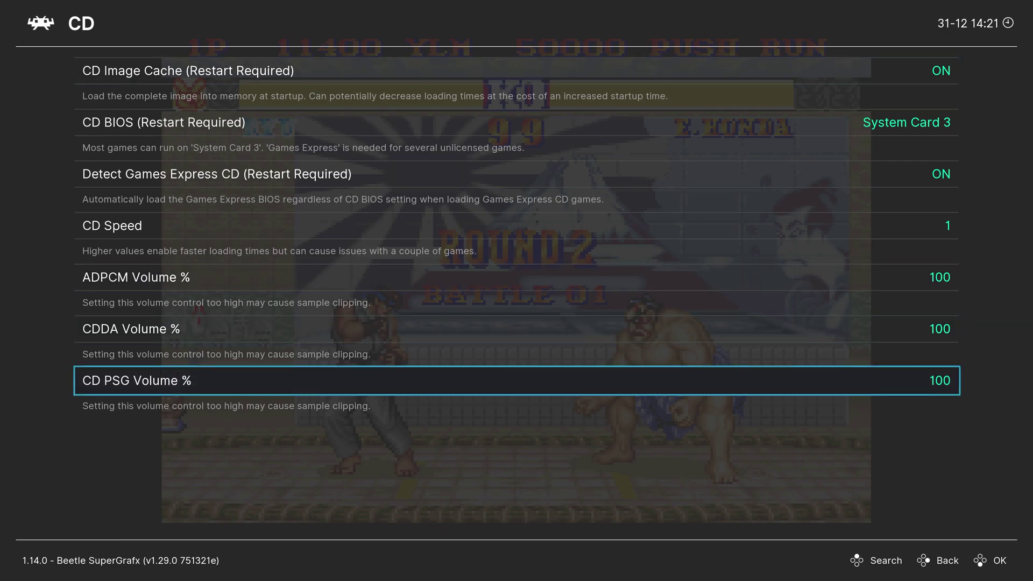
{"action": "key", "text": "Up"}
In the Emulation Hacks core options, leave Force SuperGrafx Emulation off and turn on No Sprite Limit
{"action": "key", "text": "BackSpace"}
{"action": "key", "text": "Down"}
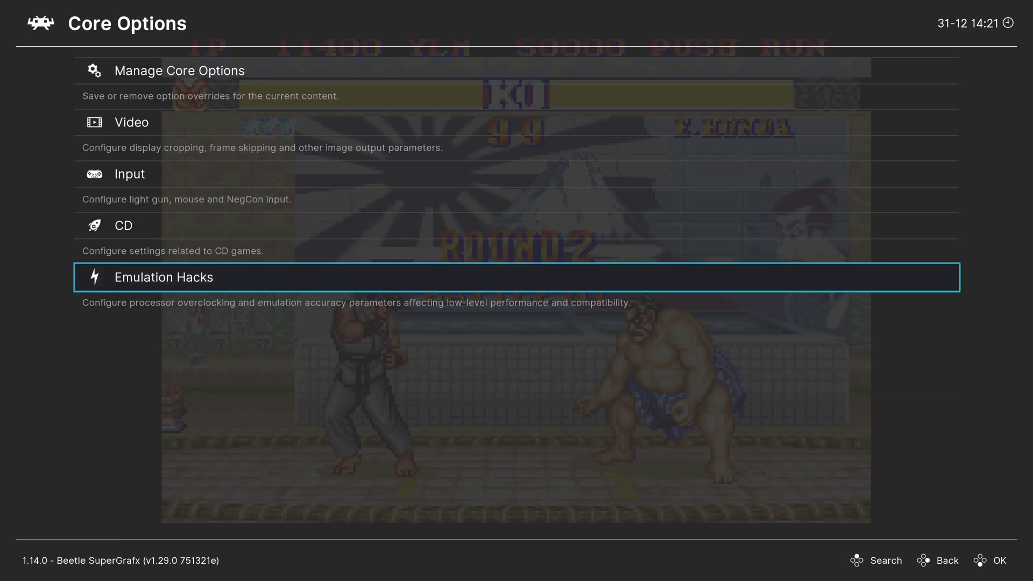
{"action": "key", "text": "Return"}
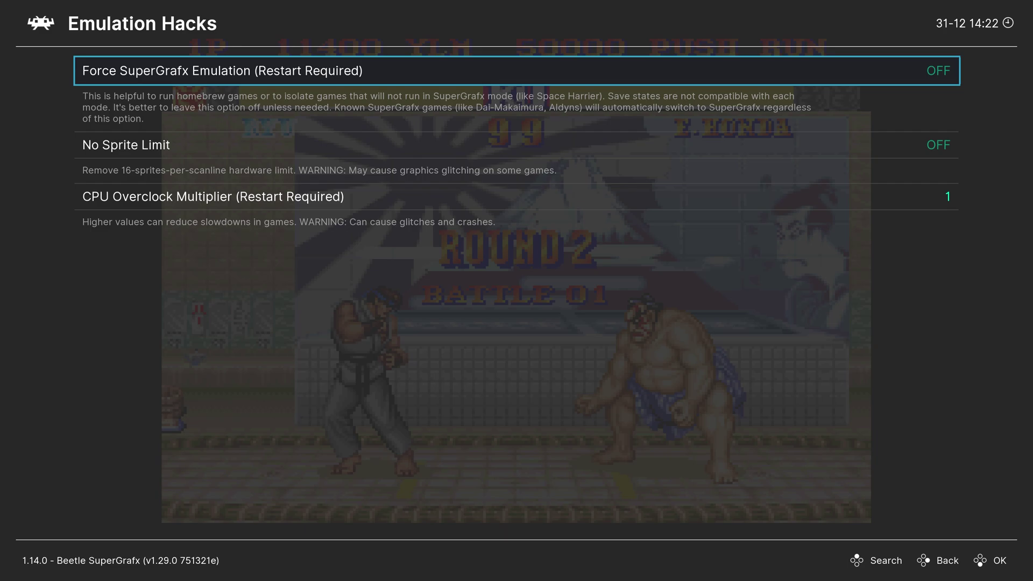
{"action": "key", "text": "Right"}
{"action": "key", "text": "Left"}
{"action": "key", "text": "Down"}
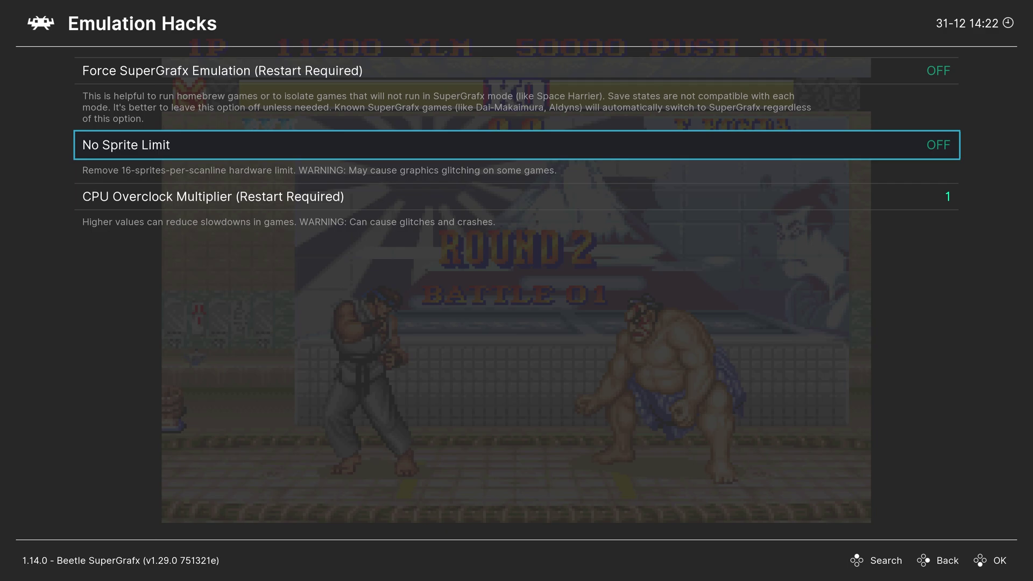
{"action": "key", "text": "Return"}
Examine the available CPU Overclock Multiplier values without changing the setting
{"action": "key", "text": "Down"}
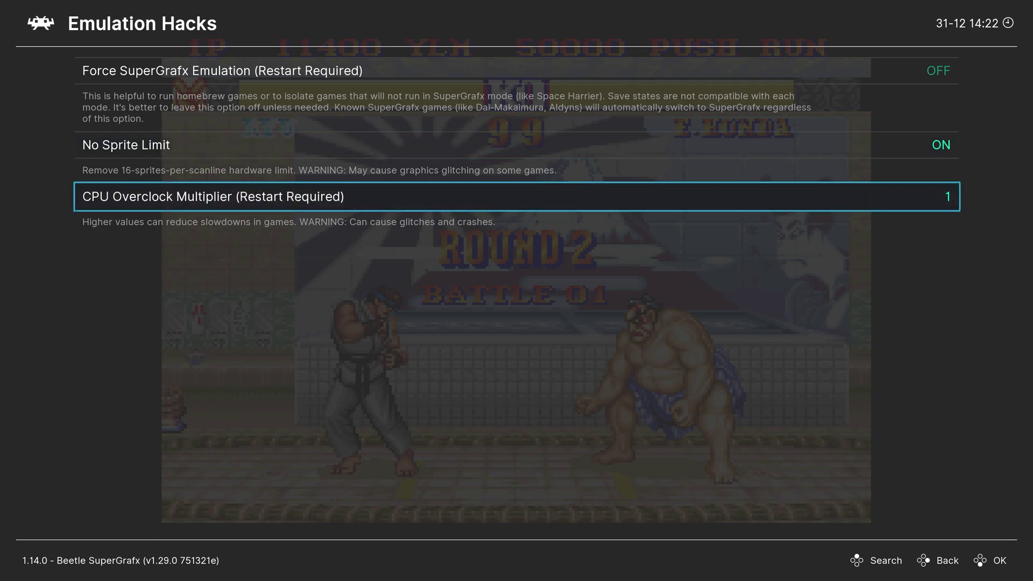
{"action": "key", "text": "Return"}
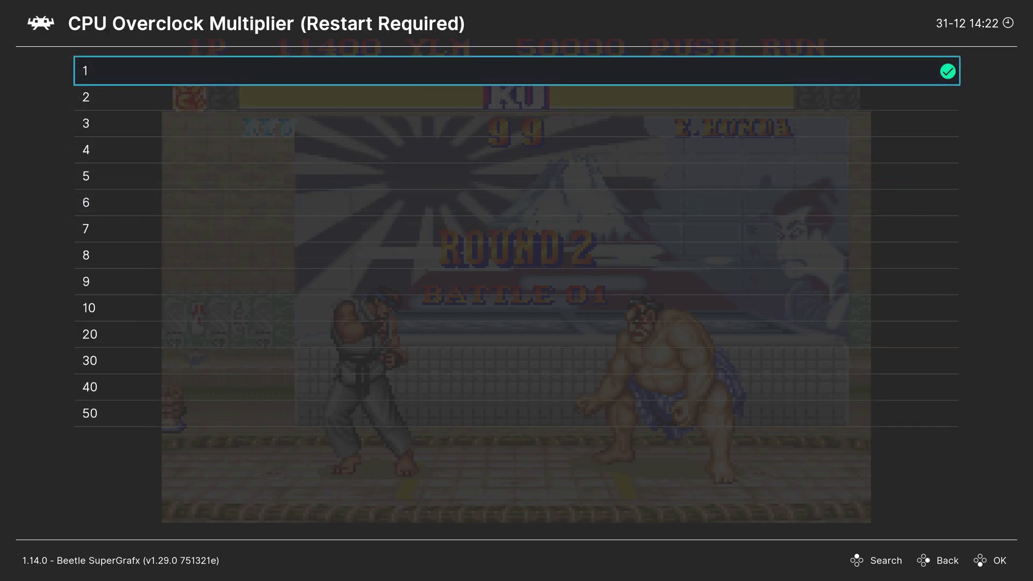
{"action": "key", "text": "Down"}
{"action": "key", "text": "Down"}
{"action": "key", "text": "Down"}
{"action": "key", "text": "Down"}
{"action": "key", "text": "Down"}
{"action": "key", "text": "Down"}
{"action": "key", "text": "Down"}
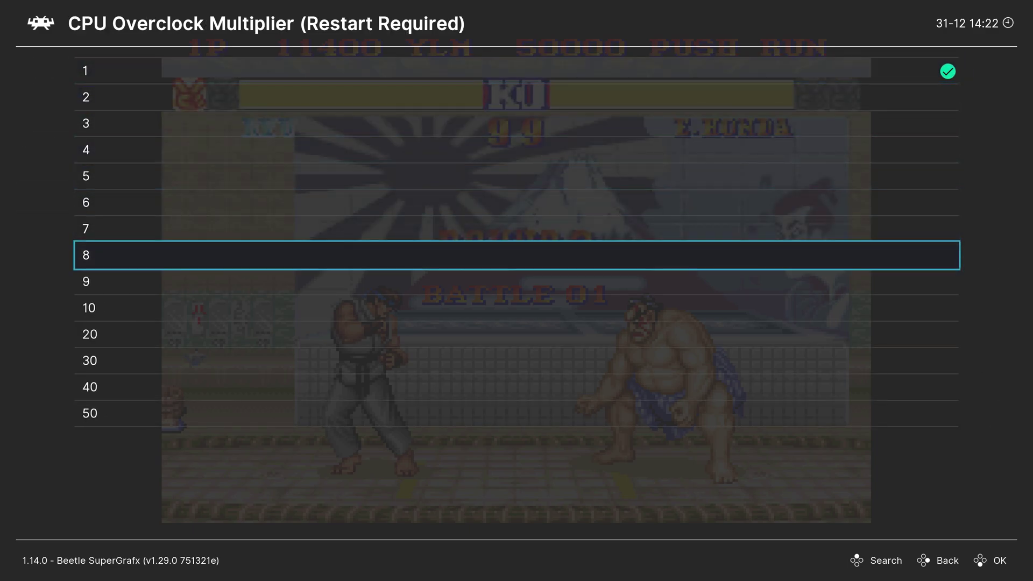
{"action": "key", "text": "Down"}
{"action": "key", "text": "Down"}
{"action": "key", "text": "Down"}
{"action": "key", "text": "Down"}
{"action": "key", "text": "Down"}
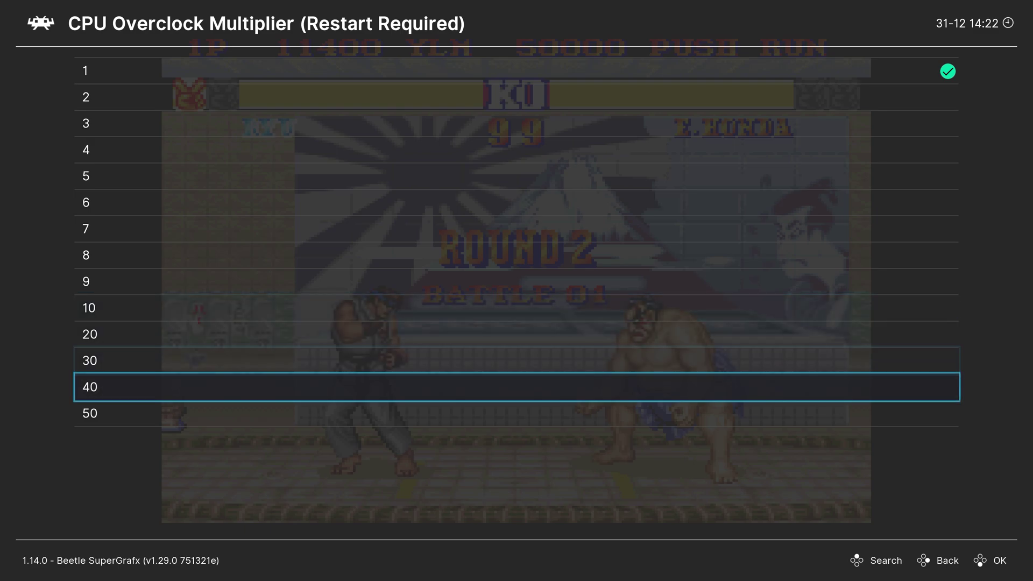
{"action": "key", "text": "Down"}
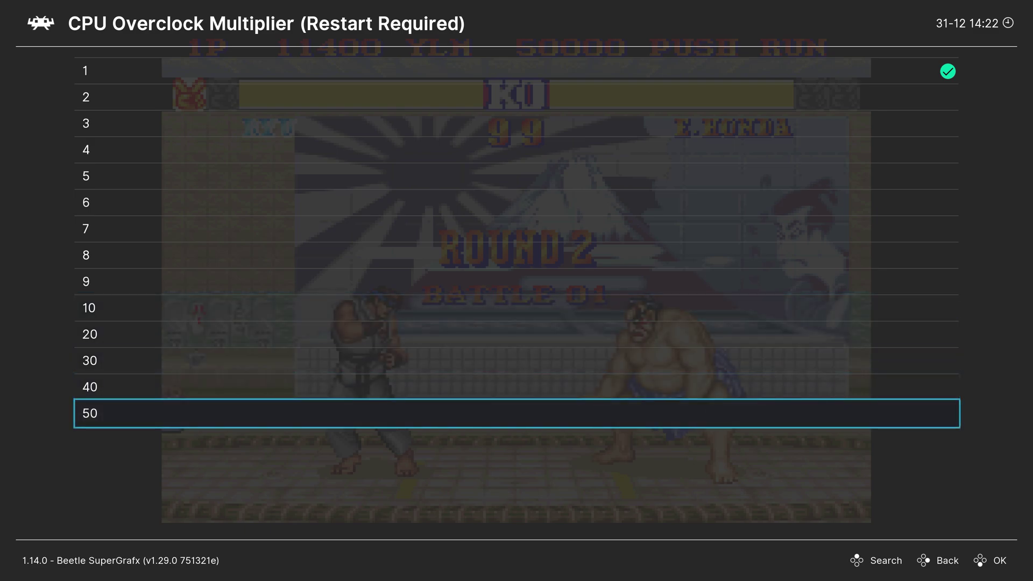
{"action": "key", "text": "Down"}
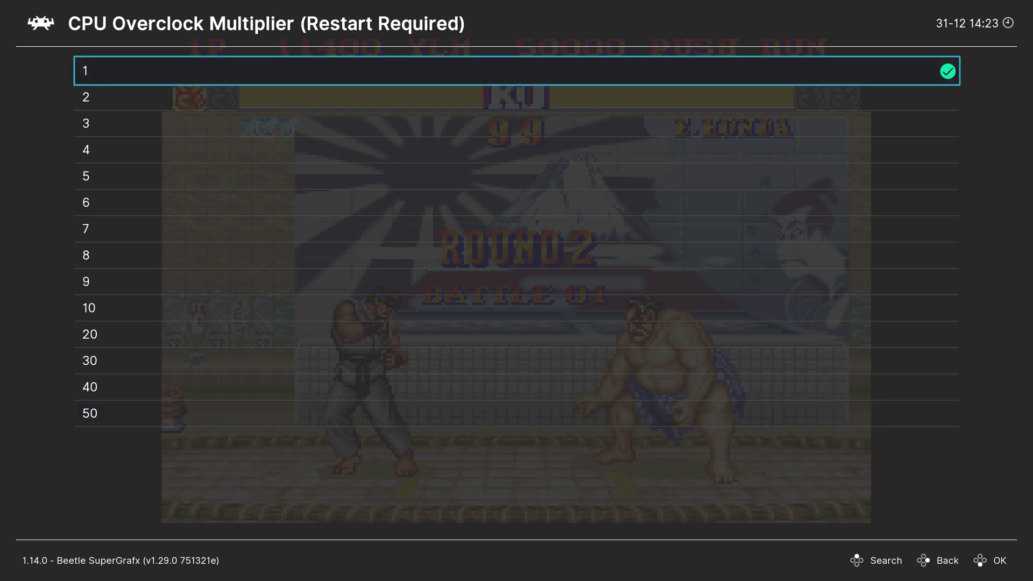
{"action": "key", "text": "Down"}
{"action": "key", "text": "Down"}
{"action": "key", "text": "Down"}
{"action": "key", "text": "Down"}
{"action": "key", "text": "Down"}
{"action": "key", "text": "Down"}
{"action": "key", "text": "Down"}
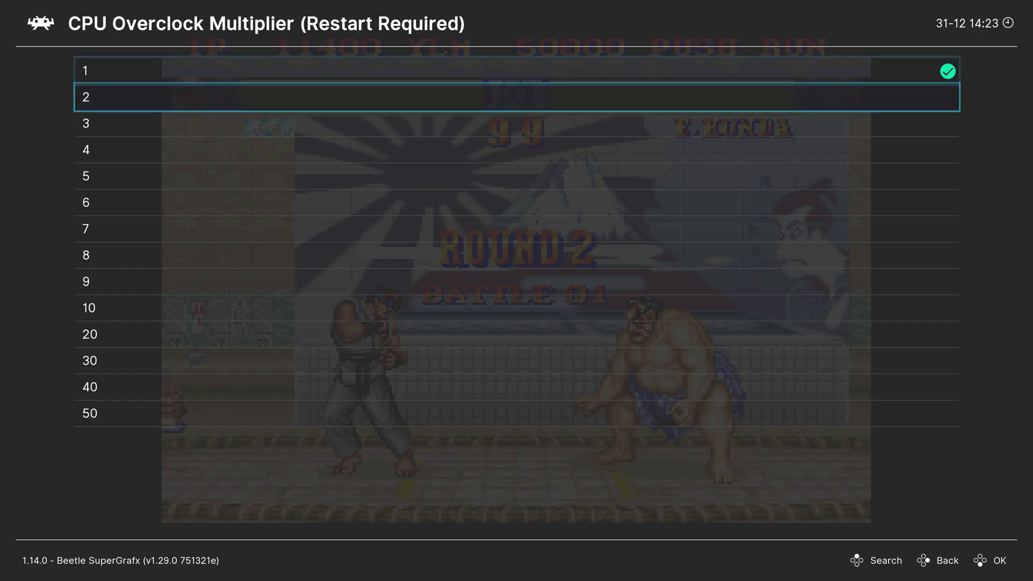
{"action": "key", "text": "Down"}
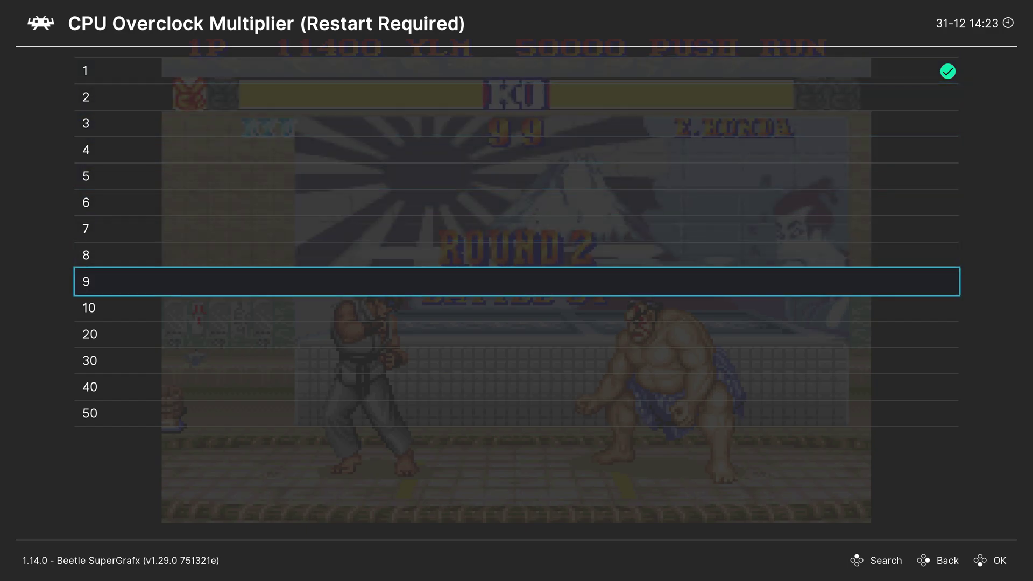
{"action": "key", "text": "Down"}
{"action": "key", "text": "Down"}
{"action": "key", "text": "Down"}
{"action": "key", "text": "Down"}
{"action": "key", "text": "Down"}
{"action": "key", "text": "BackSpace"}
Open Manage Core Options to review the choices for saving or resetting the core options
{"action": "key", "text": "BackSpace"}
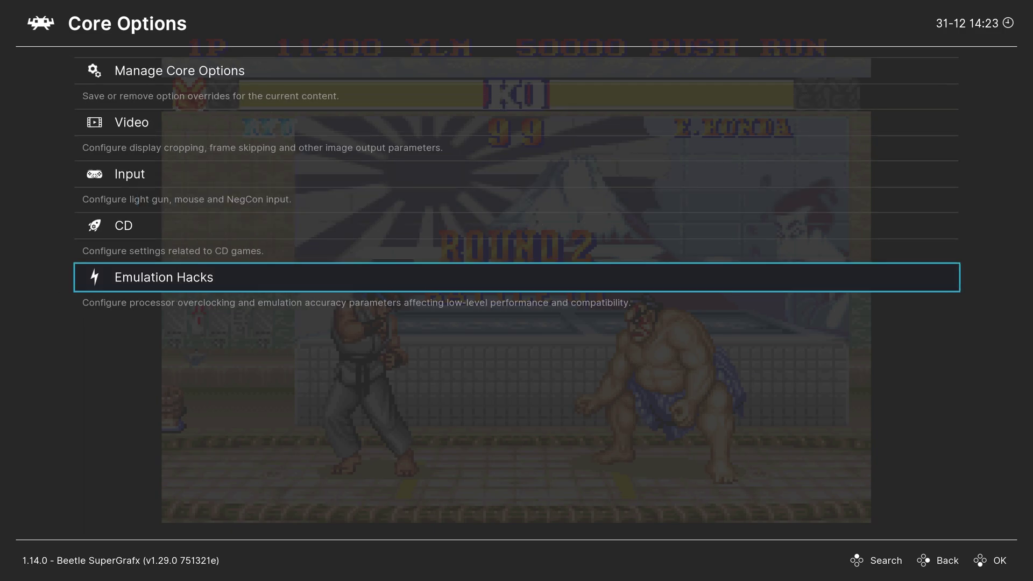
{"action": "key", "text": "Up"}
{"action": "key", "text": "Up"}
{"action": "key", "text": "Up"}
{"action": "key", "text": "Up"}
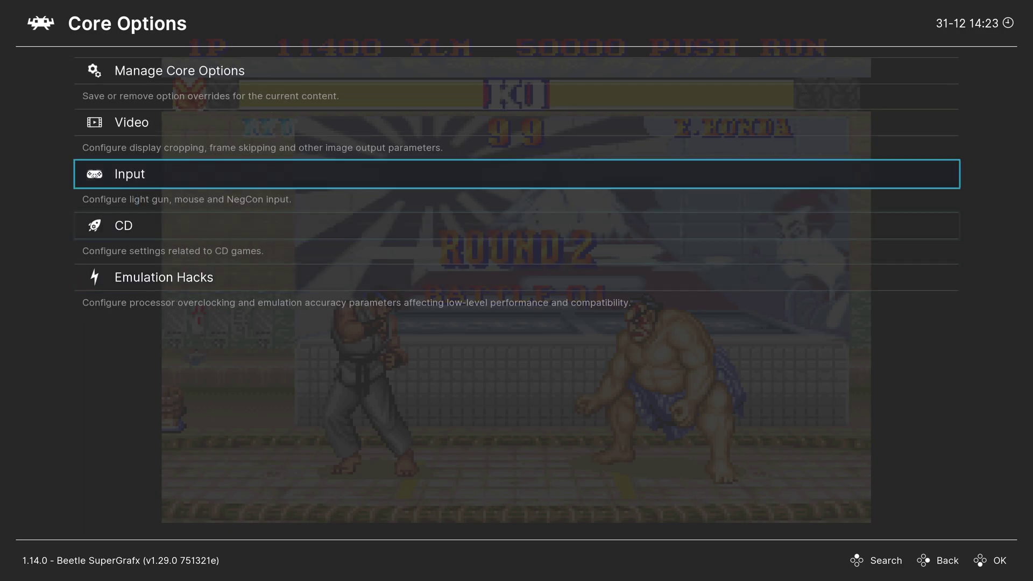
{"action": "key", "text": "Return"}
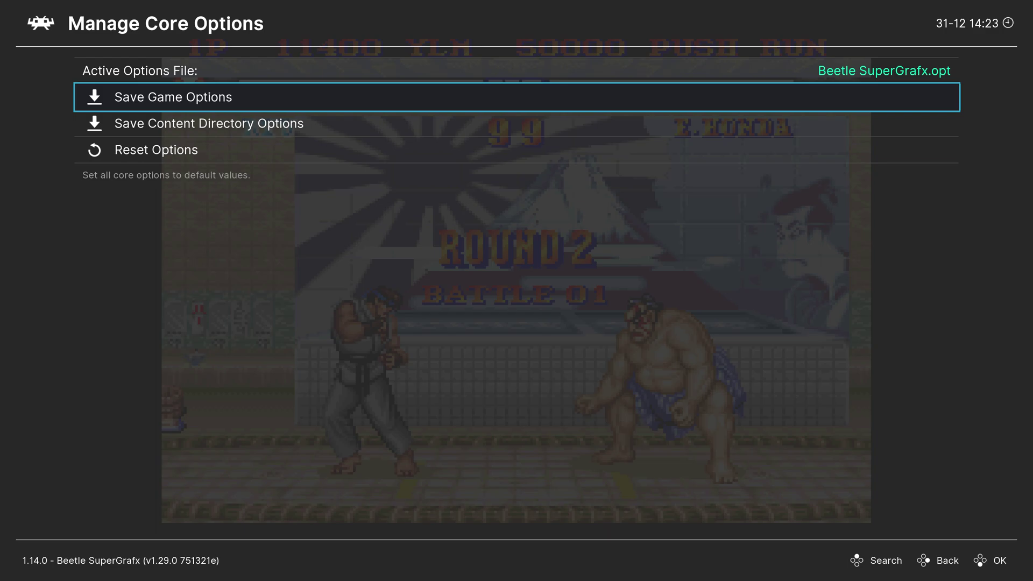
Check the control settings of ports 1, 2 and 3 for the running game, finishing with Port 1 Controls open
{"action": "key", "text": "BackSpace"}
{"action": "key", "text": "Down"}
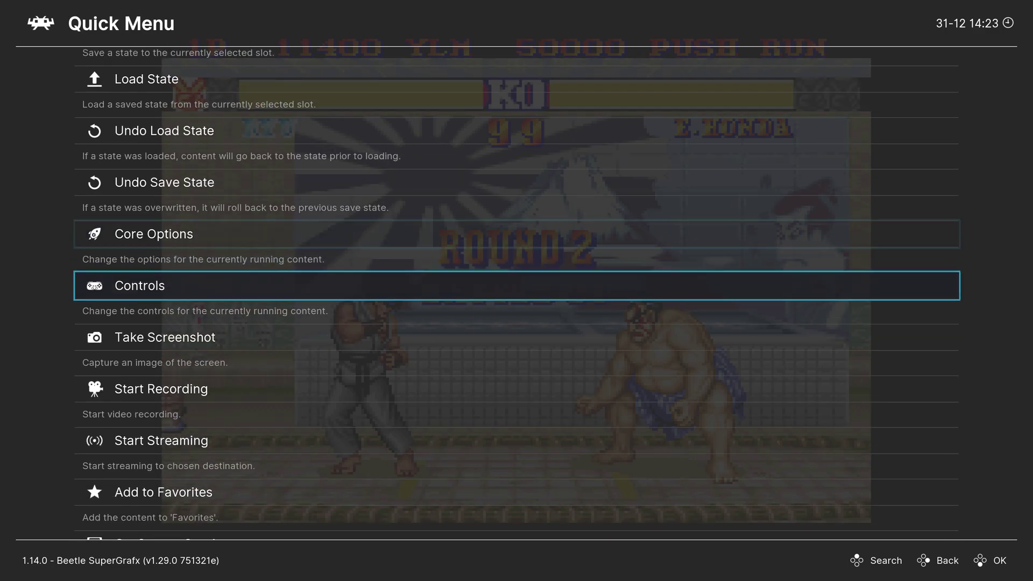
{"action": "key", "text": "Return"}
{"action": "key", "text": "Down"}
{"action": "key", "text": "Down"}
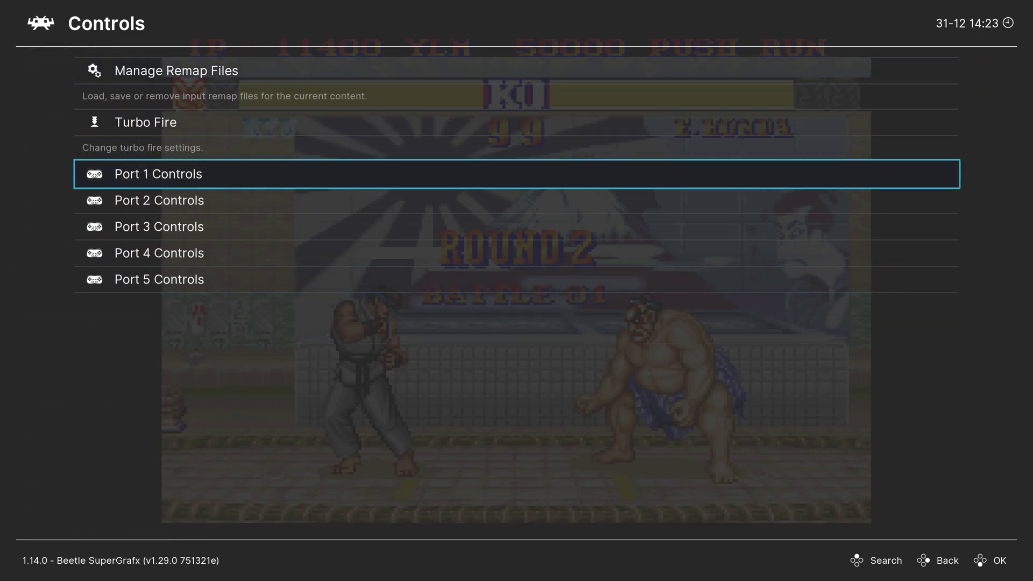
{"action": "key", "text": "Return"}
{"action": "key", "text": "BackSpace"}
{"action": "key", "text": "Down"}
{"action": "key", "text": "Return"}
{"action": "key", "text": "BackSpace"}
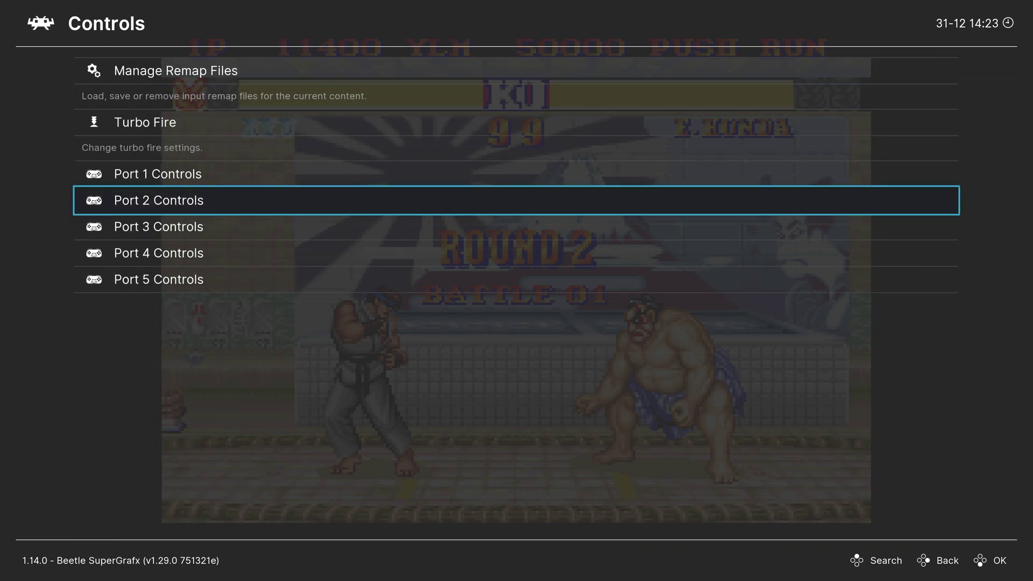
{"action": "key", "text": "Down"}
{"action": "key", "text": "Return"}
{"action": "key", "text": "BackSpace"}
{"action": "key", "text": "Up"}
{"action": "key", "text": "Up"}
{"action": "key", "text": "Return"}
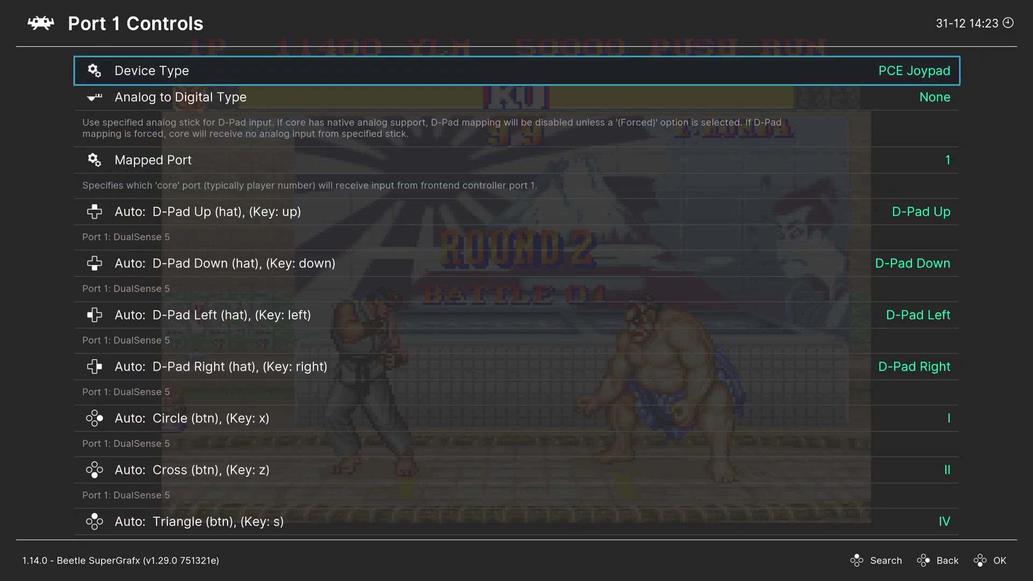
Review the available device types for Port 1, leaving it set to PCE Joypad
{"action": "key", "text": "Return"}
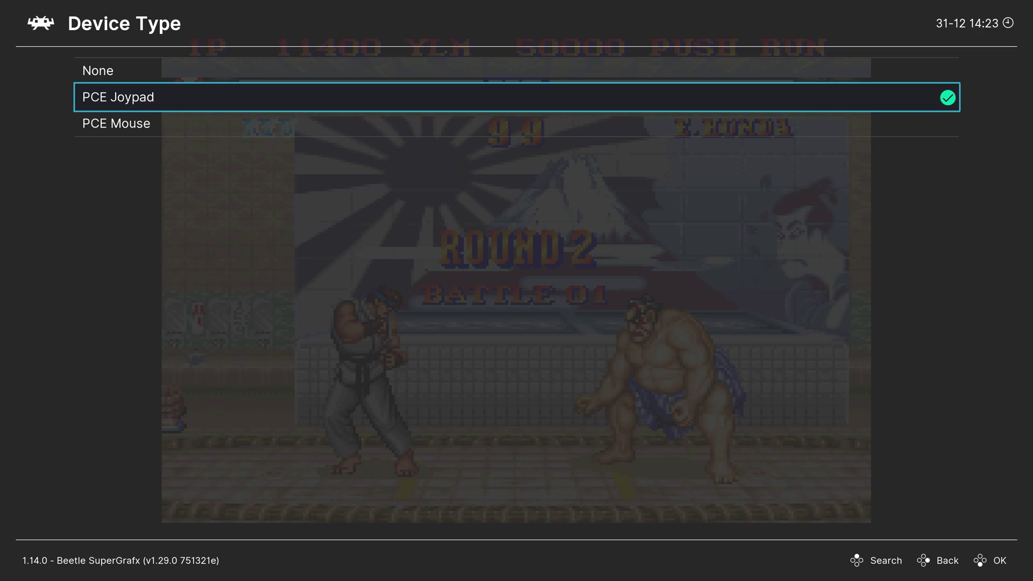
{"action": "key", "text": "Down"}
{"action": "key", "text": "Up"}
{"action": "key", "text": "Down"}
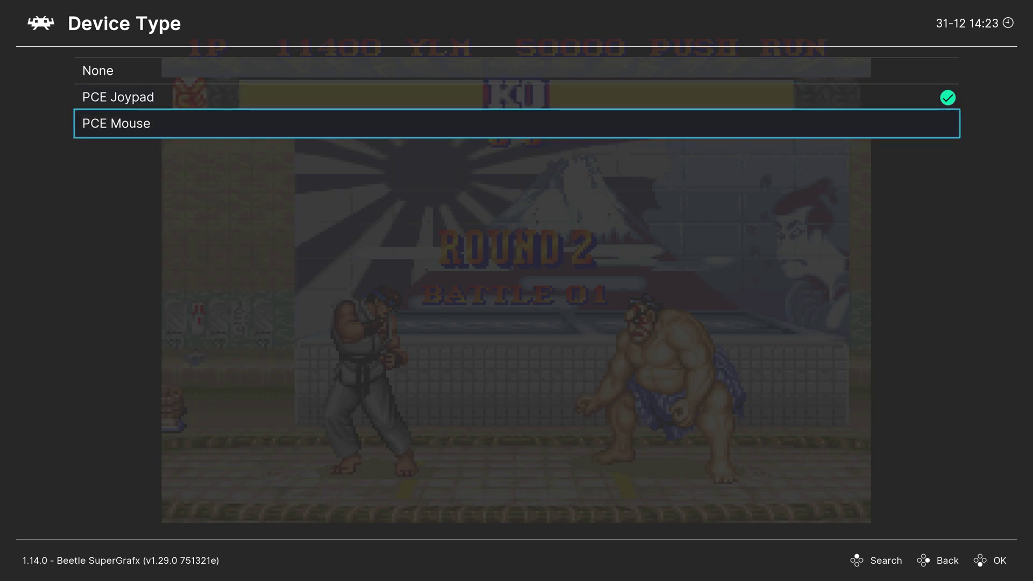
{"action": "key", "text": "BackSpace"}
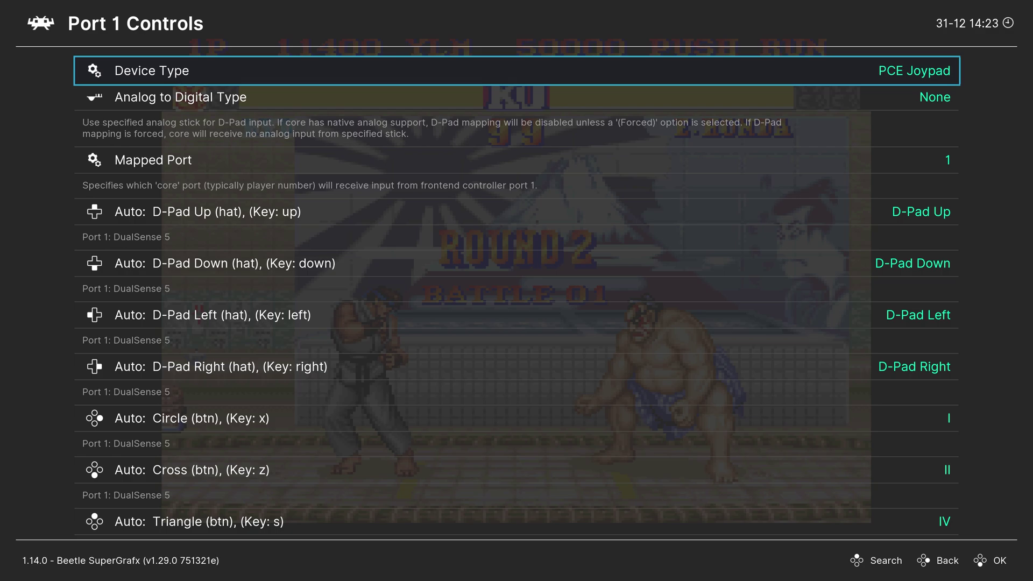
Review the device type choices in the Port 2 Controls without changing the selection
{"action": "key", "text": "BackSpace"}
{"action": "key", "text": "Down"}
{"action": "key", "text": "Return"}
{"action": "key", "text": "Return"}
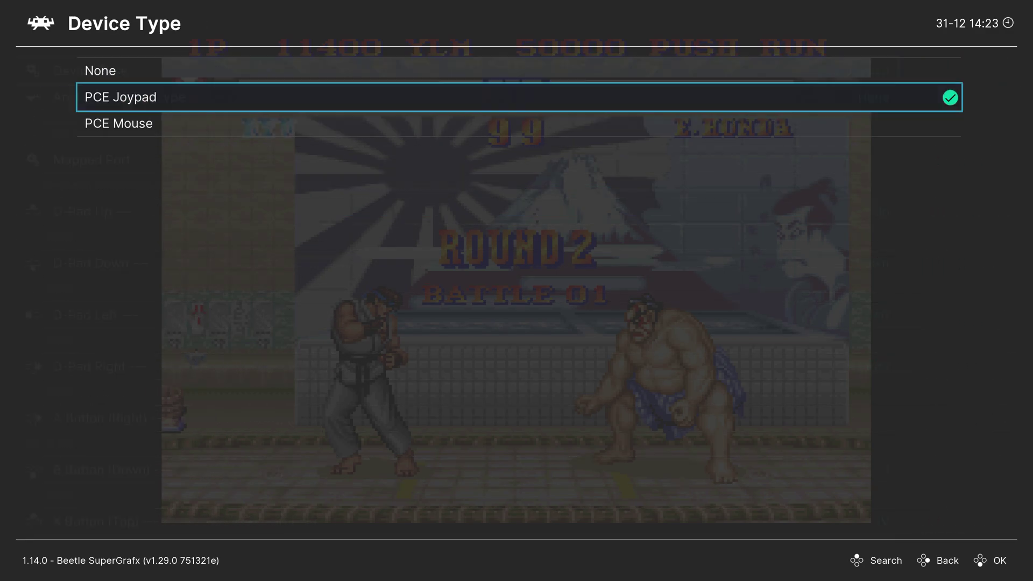
{"action": "key", "text": "Down"}
{"action": "key", "text": "BackSpace"}
{"action": "key", "text": "BackSpace"}
Check the control settings of ports 3, 4 and 5, including Port 5's device types, and return to the Quick Menu
{"action": "key", "text": "Down"}
{"action": "key", "text": "Return"}
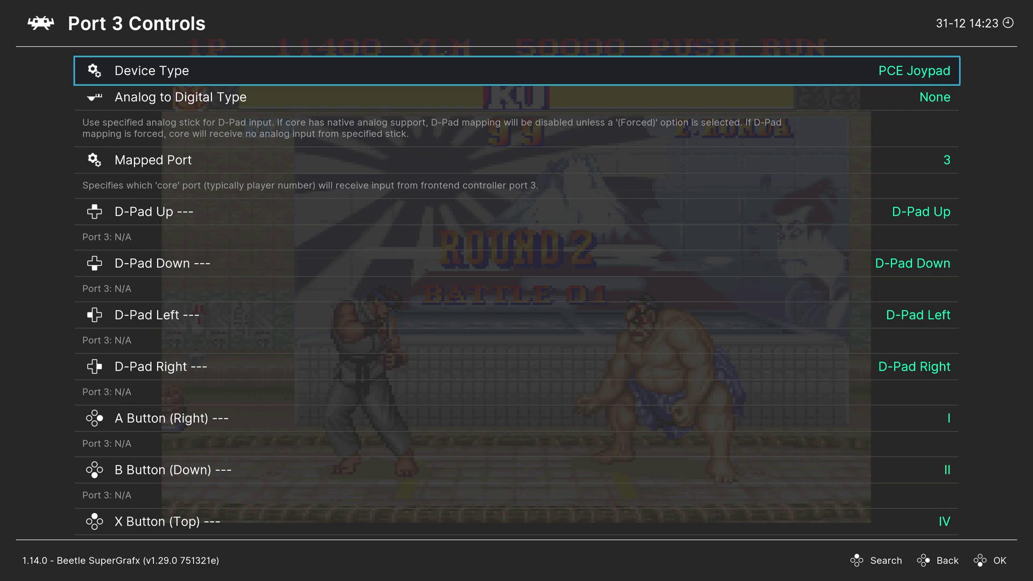
{"action": "key", "text": "BackSpace"}
{"action": "key", "text": "Down"}
{"action": "key", "text": "Return"}
{"action": "key", "text": "BackSpace"}
{"action": "key", "text": "Down"}
{"action": "key", "text": "Return"}
{"action": "key", "text": "Return"}
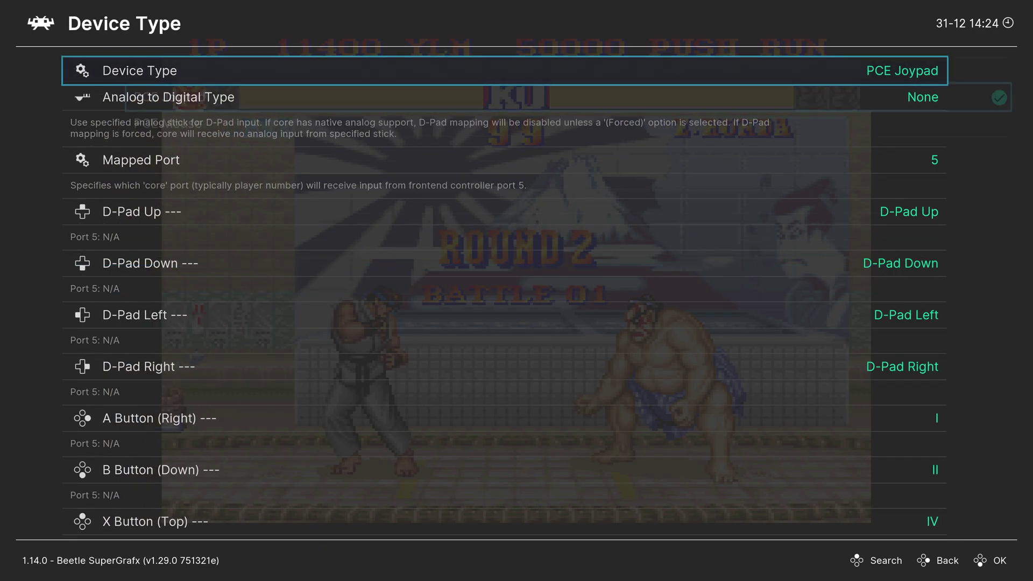
{"action": "key", "text": "BackSpace"}
{"action": "key", "text": "BackSpace"}
{"action": "key", "text": "BackSpace"}
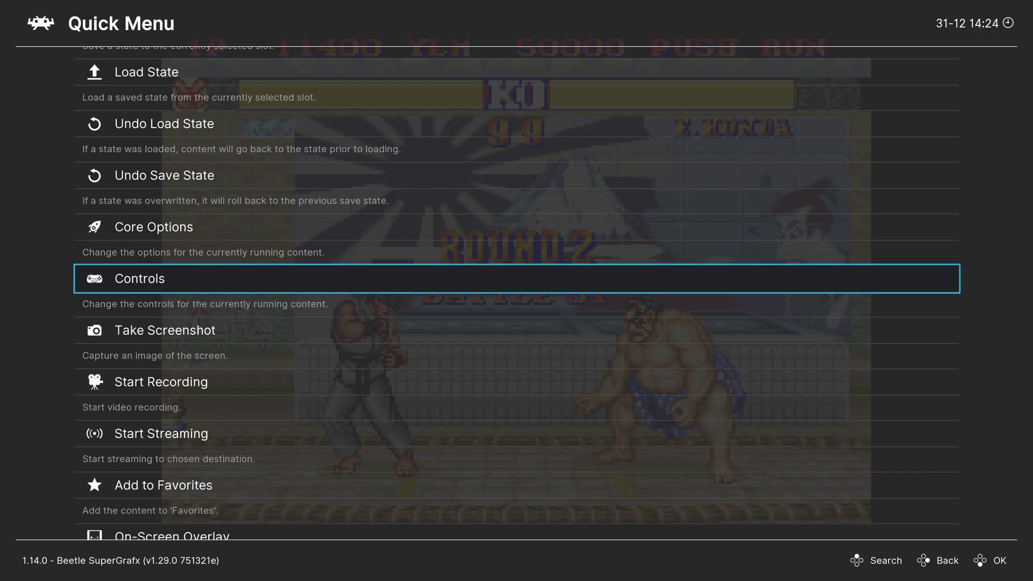
Open the running game's Shaders settings, switch Video Shaders off and turn it back on
{"action": "key", "text": "Down"}
{"action": "key", "text": "Down"}
{"action": "key", "text": "Down"}
{"action": "key", "text": "Down"}
{"action": "key", "text": "Down"}
{"action": "key", "text": "Down"}
{"action": "key", "text": "Down"}
{"action": "key", "text": "Down"}
{"action": "key", "text": "Down"}
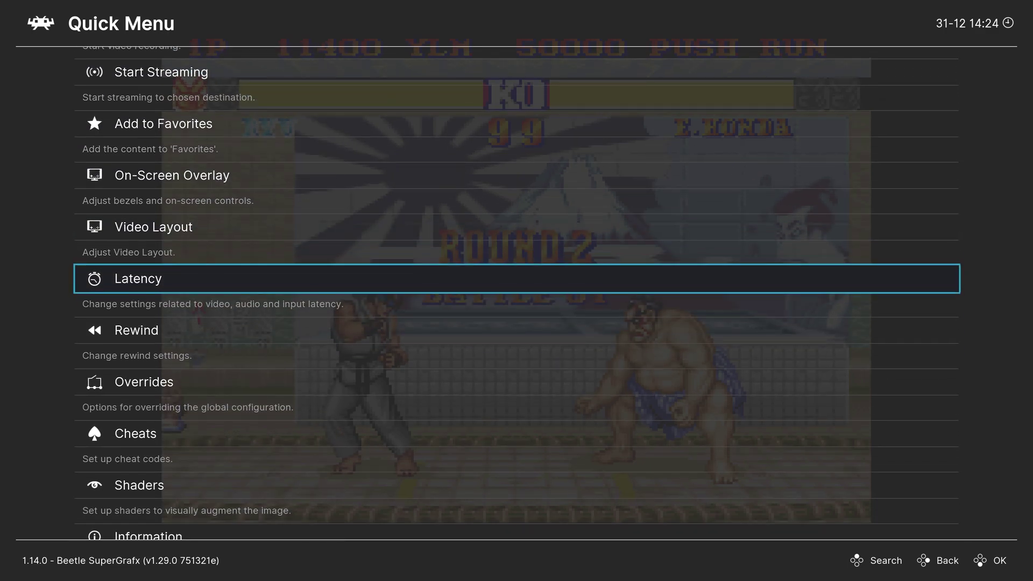
{"action": "key", "text": "Down"}
{"action": "key", "text": "Down"}
{"action": "key", "text": "Return"}
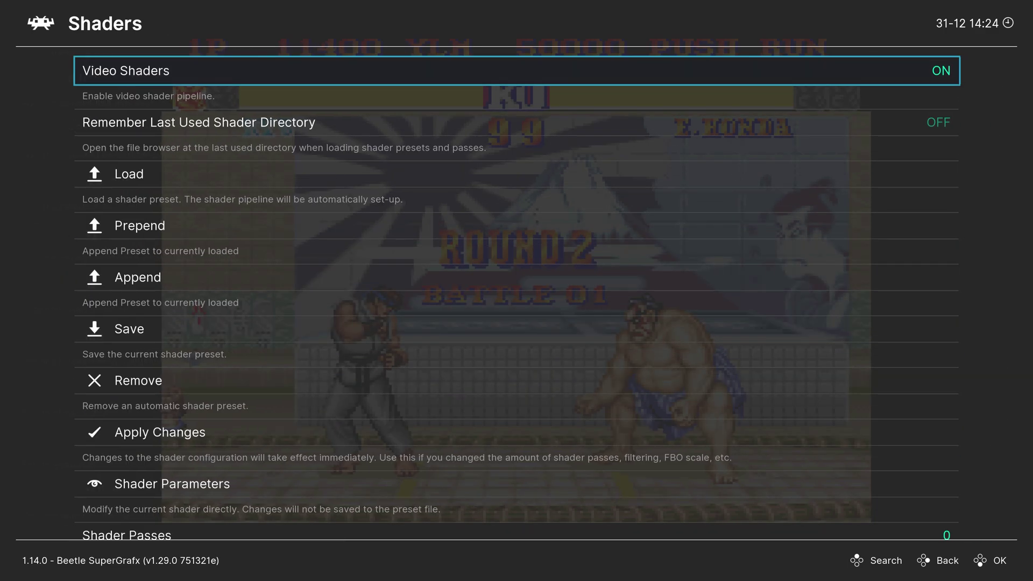
{"action": "key", "text": "Return"}
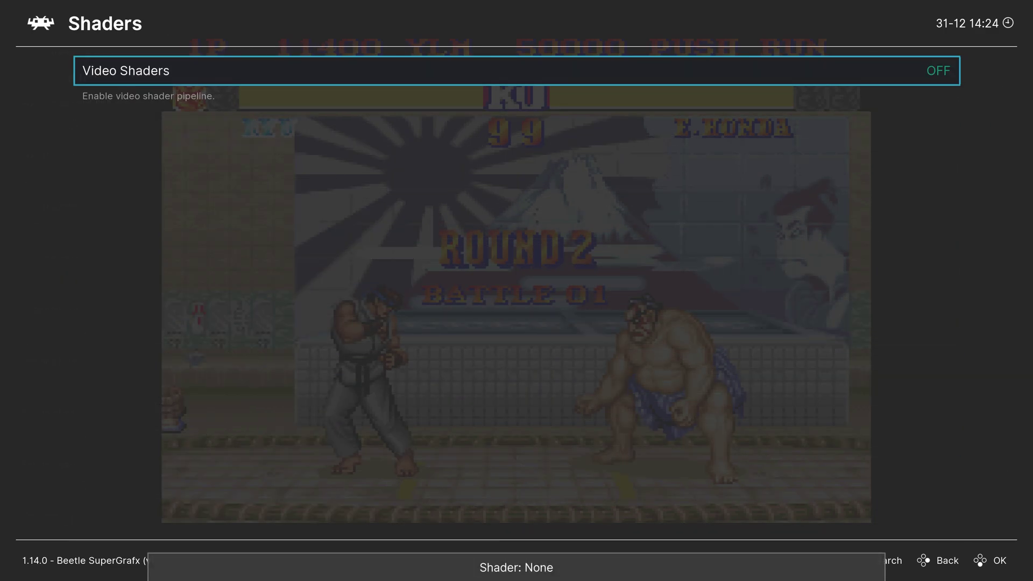
{"action": "key", "text": "Return"}
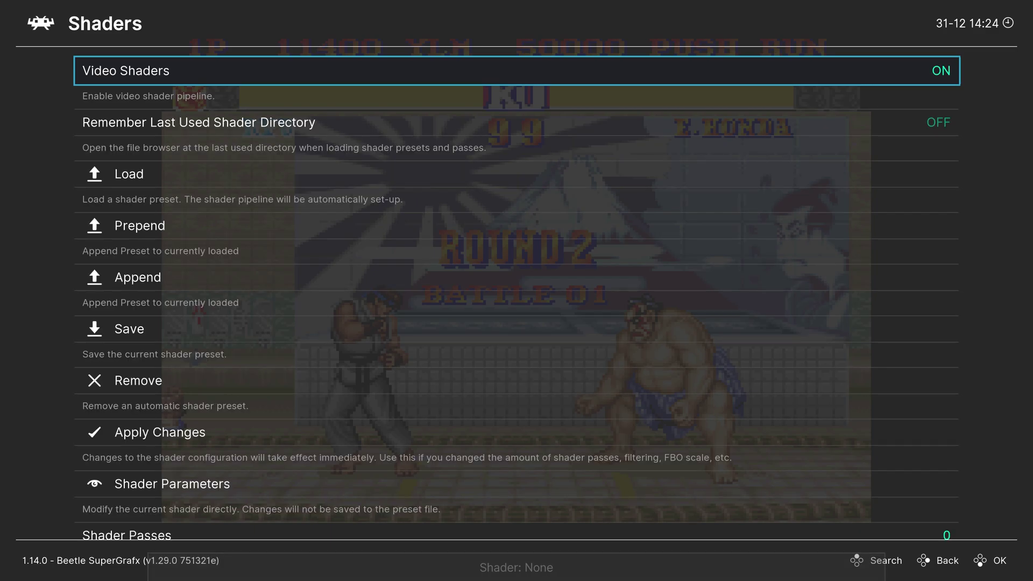
Begin loading a shader preset and open the shaders_slang folder
{"action": "key", "text": "Down"}
{"action": "key", "text": "Down"}
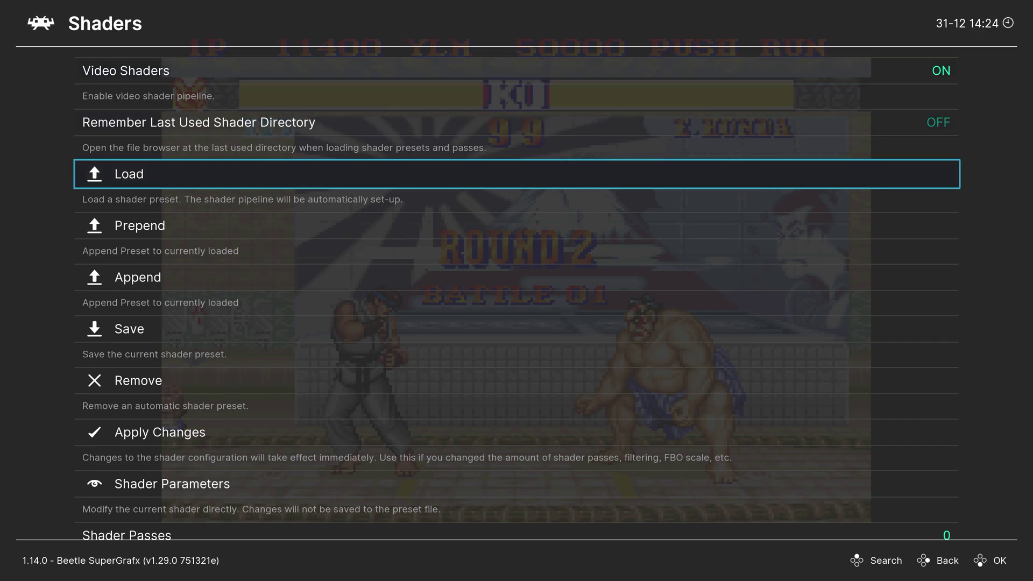
{"action": "key", "text": "Return"}
{"action": "key", "text": "Down"}
{"action": "key", "text": "Down"}
{"action": "key", "text": "Return"}
Look through the shader categories in shaders_slang and open the crt folder
{"action": "key", "text": "Down"}
{"action": "key", "text": "Down"}
{"action": "key", "text": "Down"}
{"action": "key", "text": "Down"}
{"action": "key", "text": "Down"}
{"action": "key", "text": "Down"}
{"action": "key", "text": "Down"}
{"action": "key", "text": "Down"}
{"action": "key", "text": "Down"}
{"action": "key", "text": "Down"}
{"action": "key", "text": "Down"}
{"action": "key", "text": "Down"}
{"action": "key", "text": "Down"}
{"action": "key", "text": "Down"}
{"action": "key", "text": "Down"}
{"action": "key", "text": "Down"}
{"action": "key", "text": "Down"}
{"action": "key", "text": "Down"}
{"action": "key", "text": "Down"}
{"action": "key", "text": "Down"}
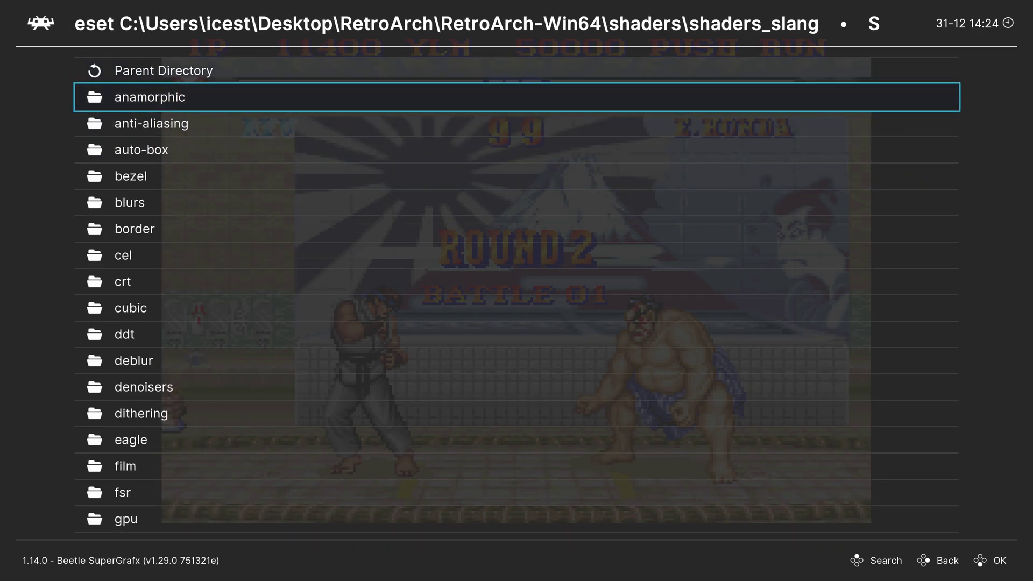
{"action": "key", "text": "Down"}
{"action": "key", "text": "Down"}
{"action": "key", "text": "Down"}
{"action": "key", "text": "Down"}
{"action": "key", "text": "Down"}
{"action": "key", "text": "Down"}
{"action": "key", "text": "Down"}
{"action": "key", "text": "Down"}
{"action": "key", "text": "Down"}
{"action": "key", "text": "Down"}
{"action": "key", "text": "Down"}
{"action": "key", "text": "Down"}
{"action": "key", "text": "Down"}
{"action": "key", "text": "Down"}
{"action": "key", "text": "Down"}
{"action": "key", "text": "Down"}
{"action": "key", "text": "Down"}
{"action": "key", "text": "Down"}
{"action": "key", "text": "Down"}
{"action": "key", "text": "Down"}
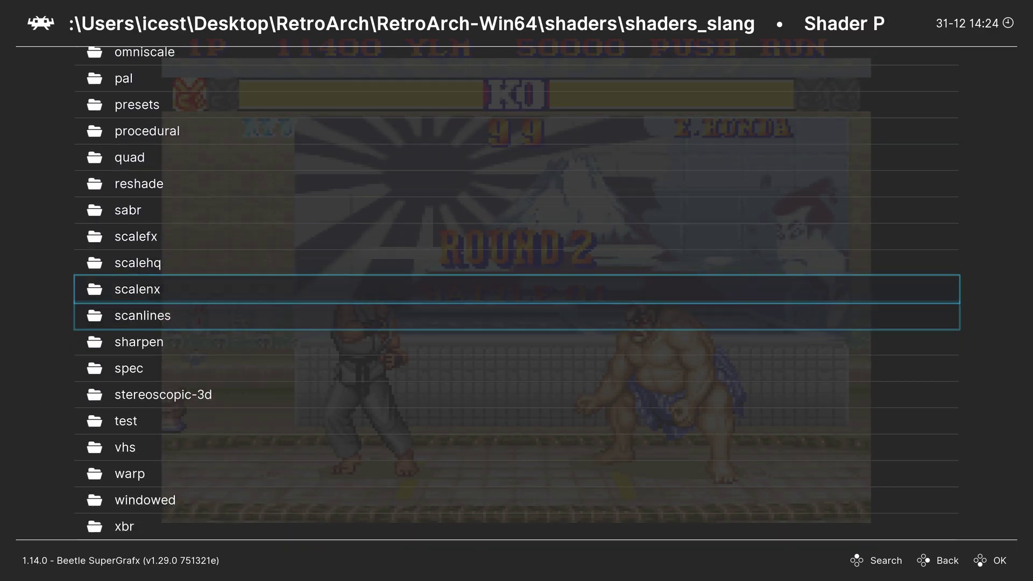
{"action": "key", "text": "Down"}
{"action": "key", "text": "Down"}
{"action": "key", "text": "Down"}
{"action": "key", "text": "Down"}
{"action": "key", "text": "Down"}
{"action": "key", "text": "Down"}
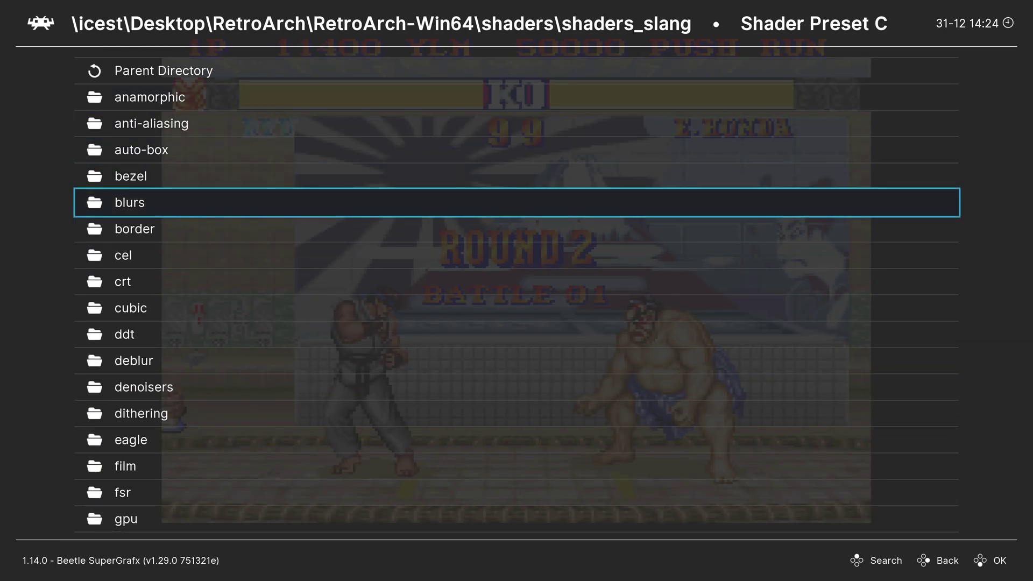
{"action": "key", "text": "Return"}
Load the crt-easymode.slangp shader preset from the crt folder
{"action": "key", "text": "Down"}
{"action": "key", "text": "Down"}
{"action": "key", "text": "Down"}
{"action": "key", "text": "Down"}
{"action": "key", "text": "Down"}
{"action": "key", "text": "Down"}
{"action": "key", "text": "Down"}
{"action": "key", "text": "Down"}
{"action": "key", "text": "Down"}
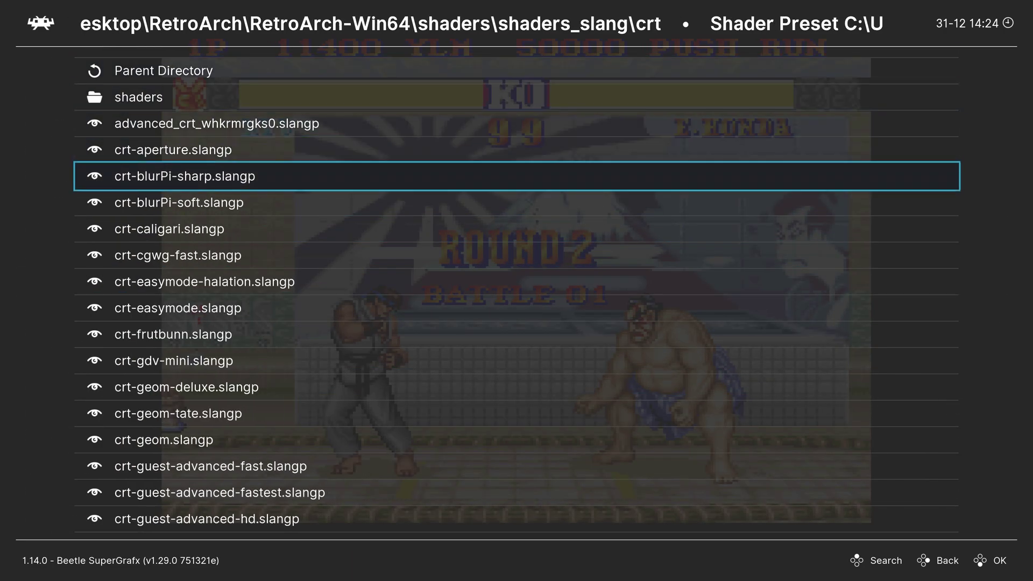
{"action": "key", "text": "Return"}
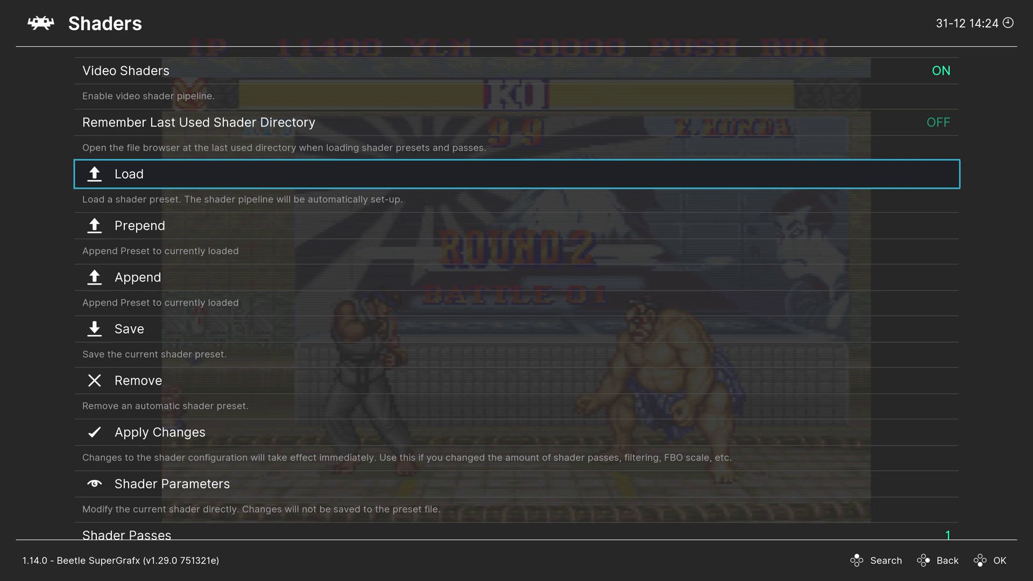
Resume the fighting game and play briefly to examine how the CRT shader looks
{"action": "key", "text": "F1"}
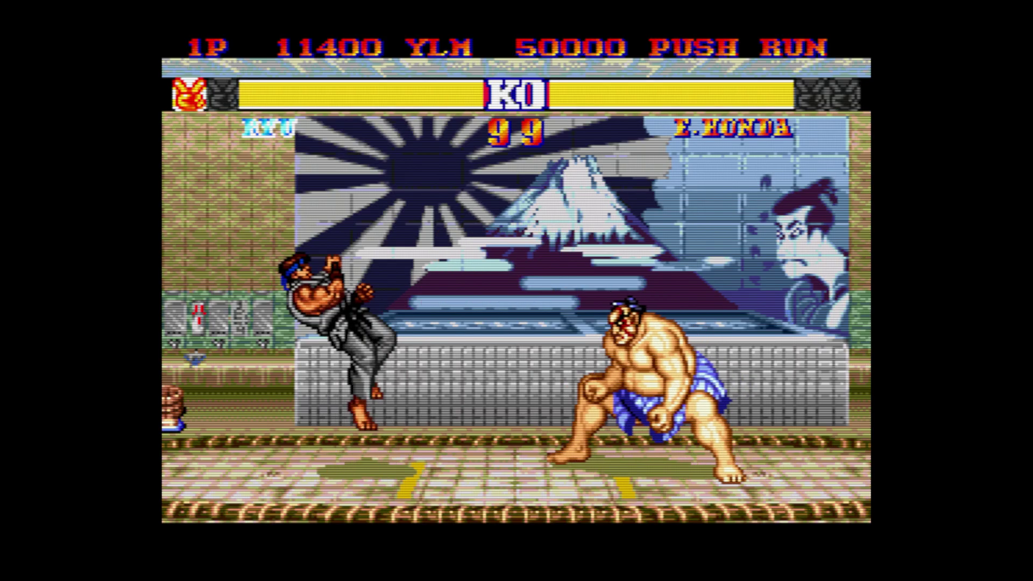
{"action": "key", "text": "Right"}
{"action": "key", "text": "a"}
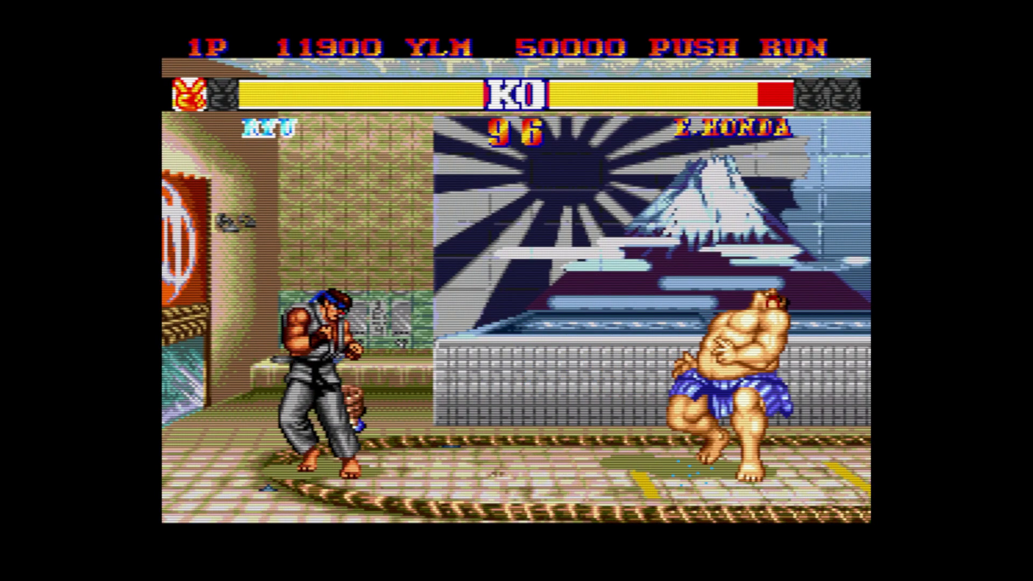
{"action": "key", "text": "Down"}
{"action": "key", "text": "Right"}
{"action": "key", "text": "a"}
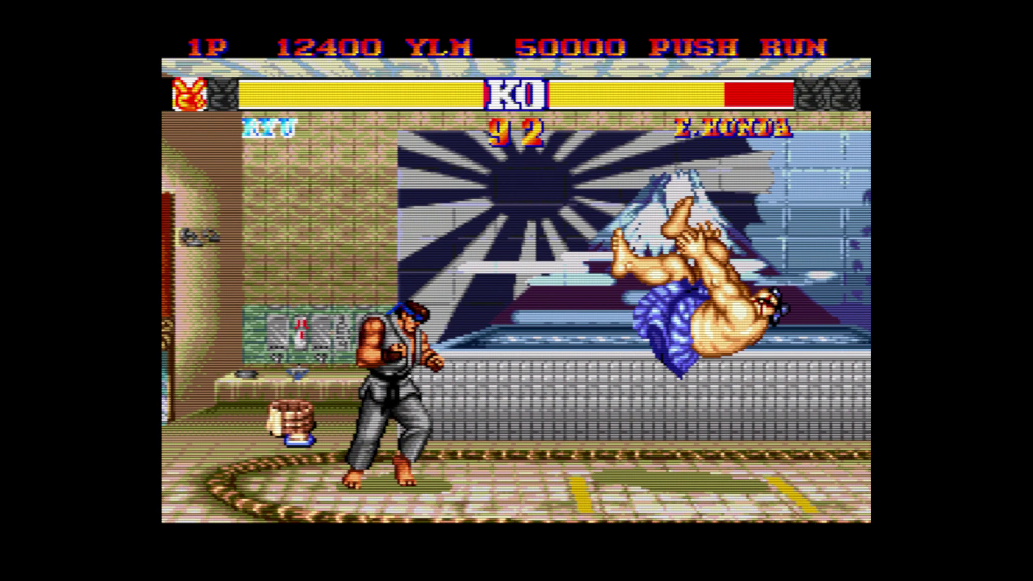
{"action": "key", "text": "Right"}
{"action": "key", "text": "Up"}
{"action": "key", "text": "a"}
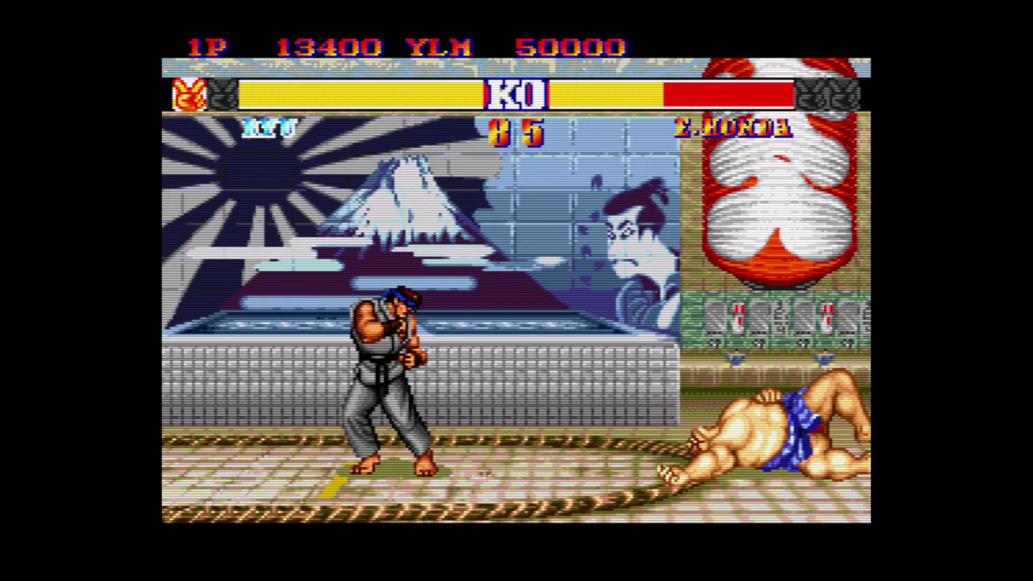
Reopen the shader settings and save the current shader as the global preset
{"action": "key", "text": "F1"}
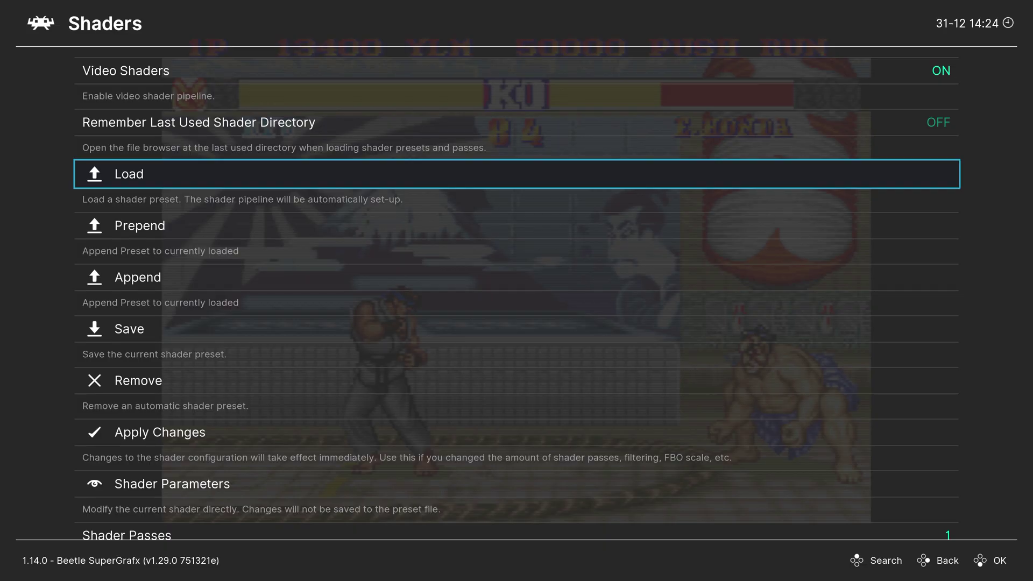
{"action": "key", "text": "Down"}
{"action": "key", "text": "Down"}
{"action": "key", "text": "Down"}
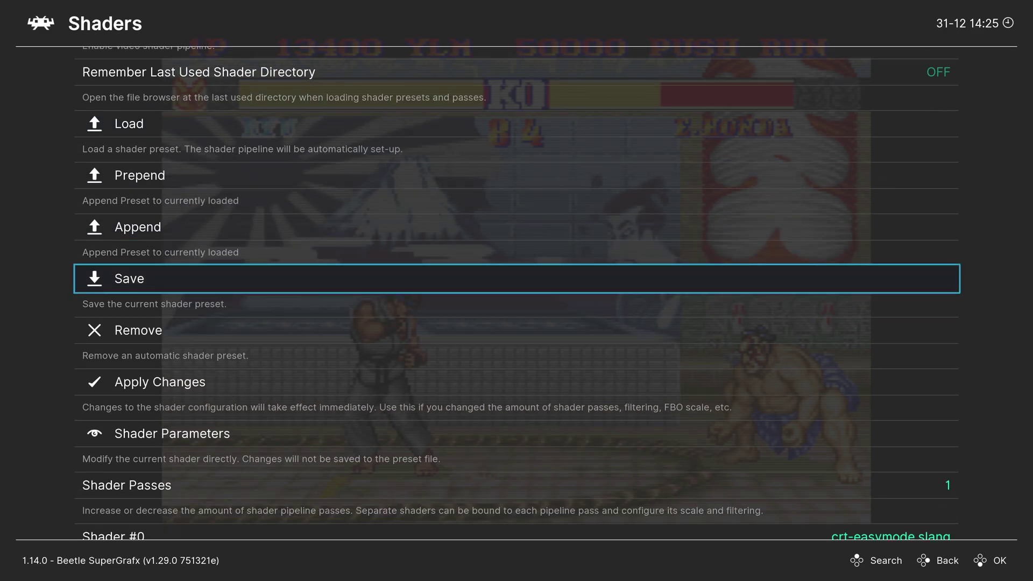
{"action": "key", "text": "Return"}
{"action": "key", "text": "Down"}
{"action": "key", "text": "Down"}
{"action": "key", "text": "Down"}
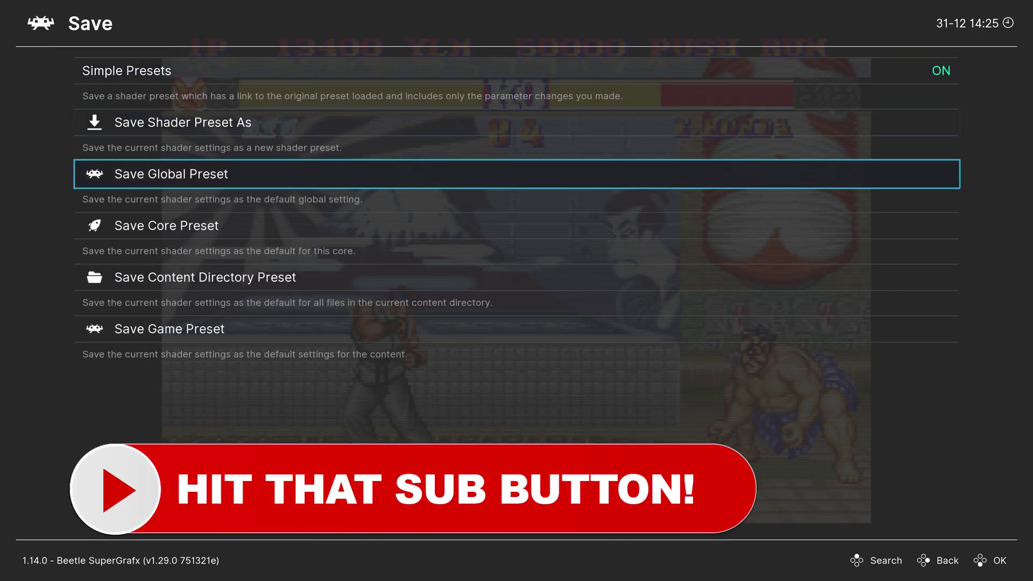
{"action": "key", "text": "Return"}
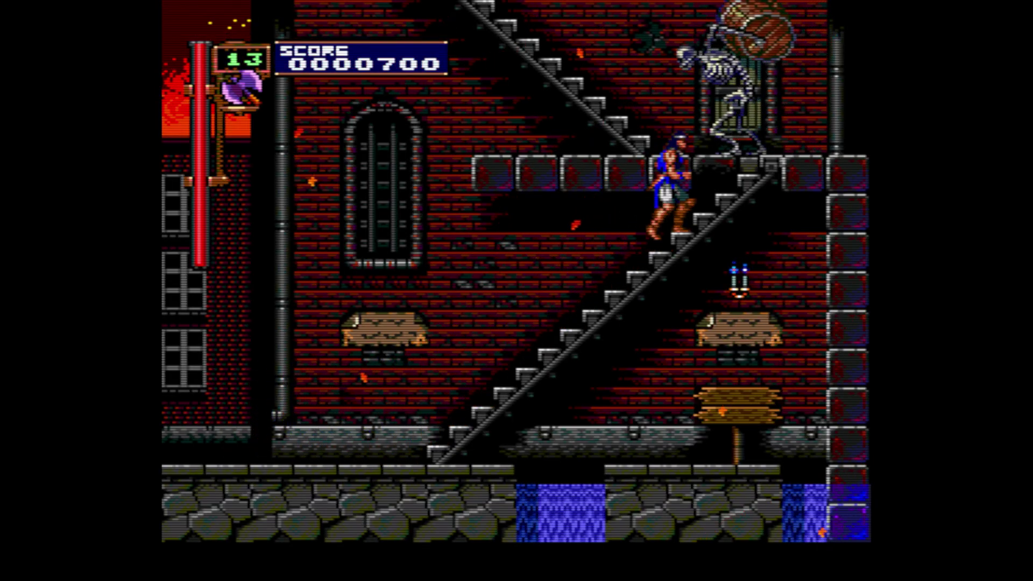
{"action": "key", "text": "Up"}
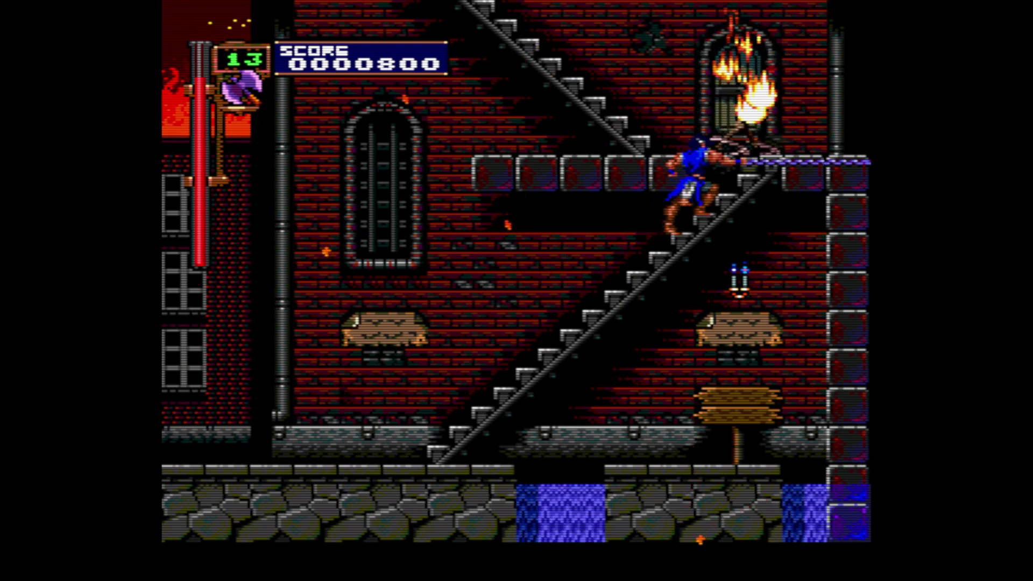
{"action": "key", "text": "Up"}
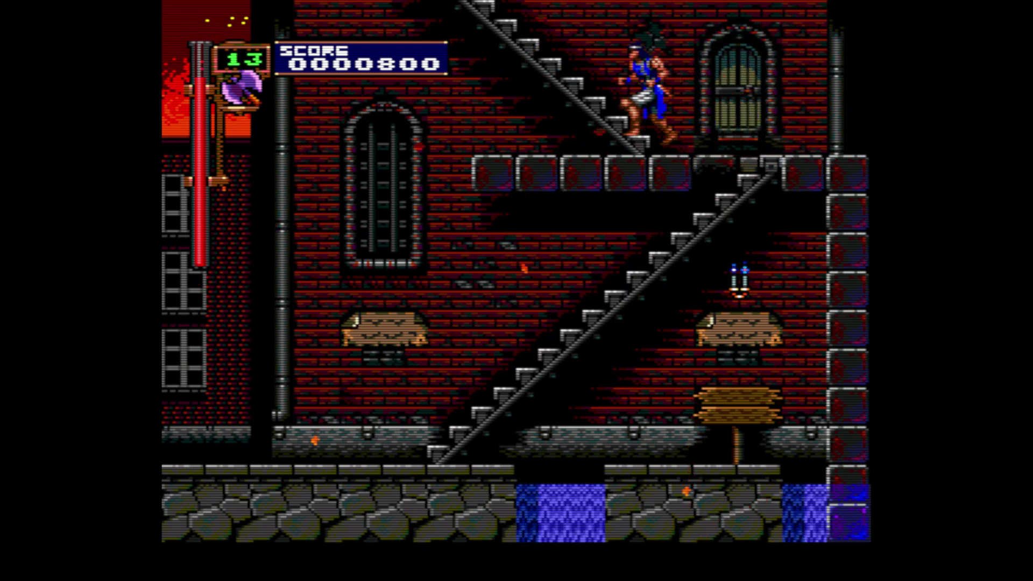
{"action": "key", "text": "Left"}
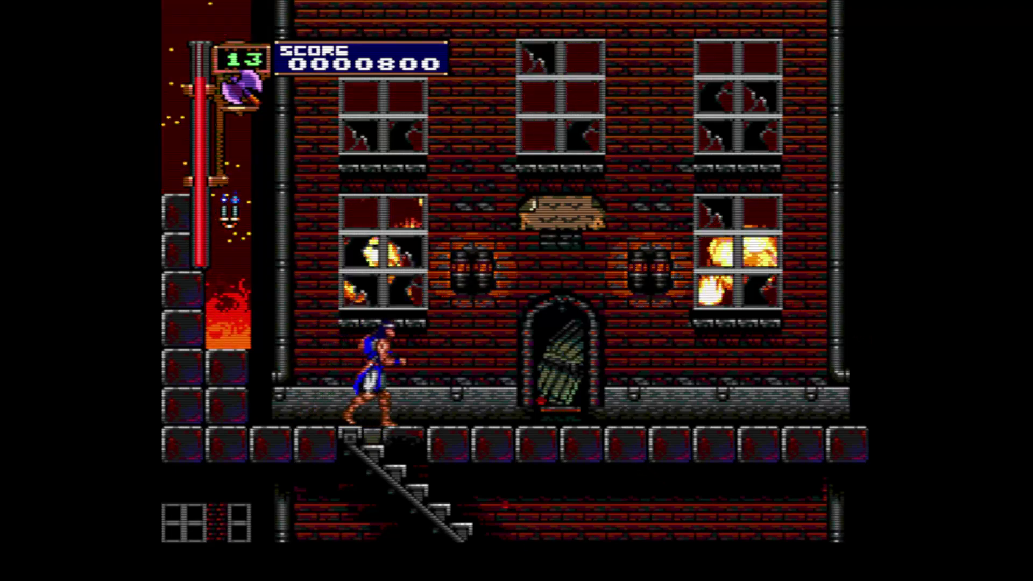
{"action": "key", "text": "Right"}
{"action": "key", "text": "x"}
{"action": "key", "text": "x"}
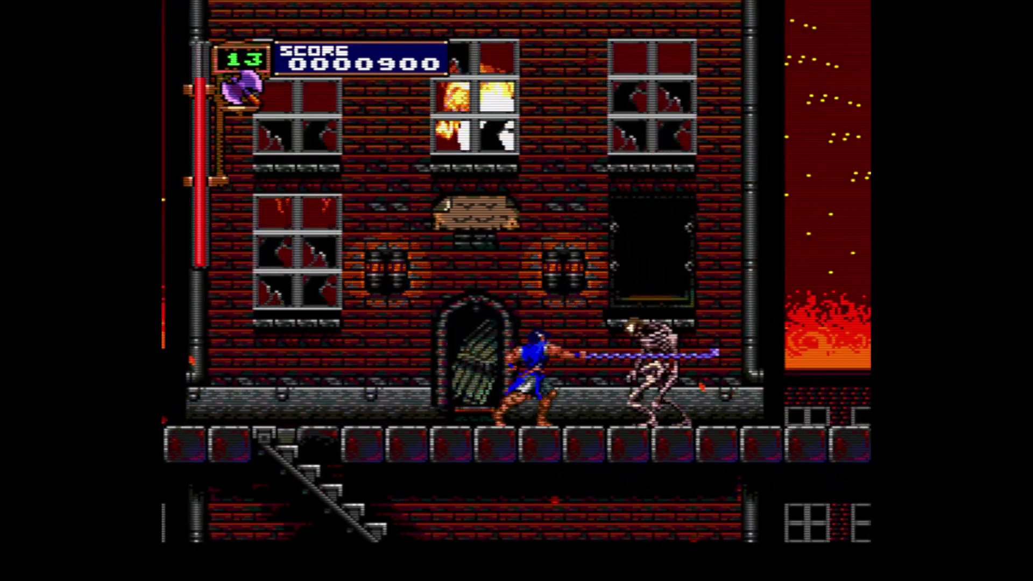
{"action": "key", "text": "Right"}
{"action": "key", "text": "Left"}
{"action": "key", "text": "x"}
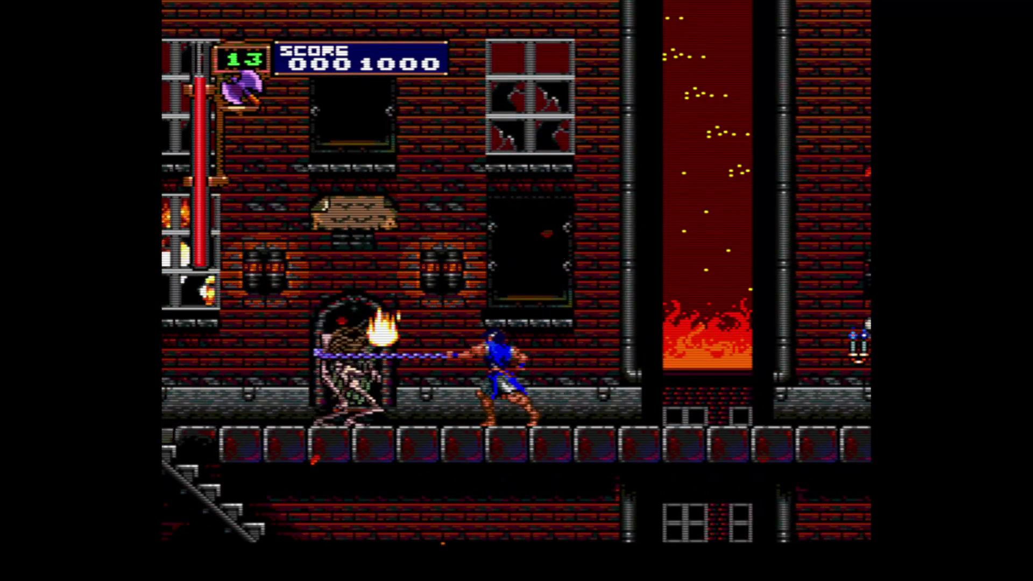
{"action": "key", "text": "z"}
{"action": "key", "text": "z"}
{"action": "key", "text": "Left"}
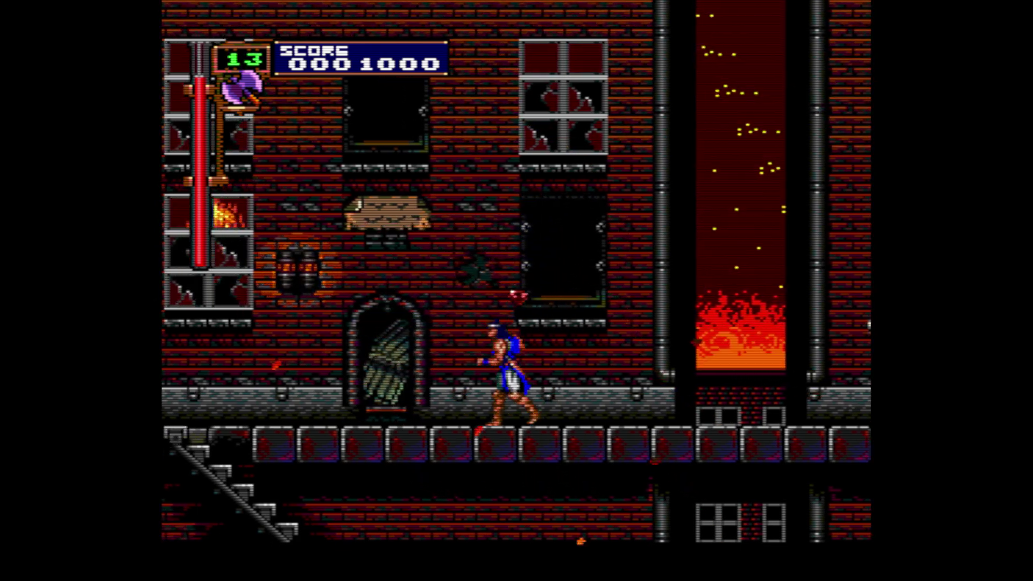
{"action": "key", "text": "z"}
{"action": "key", "text": "Left"}
{"action": "key", "text": "x"}
{"action": "key", "text": "Right"}
{"action": "key", "text": "x"}
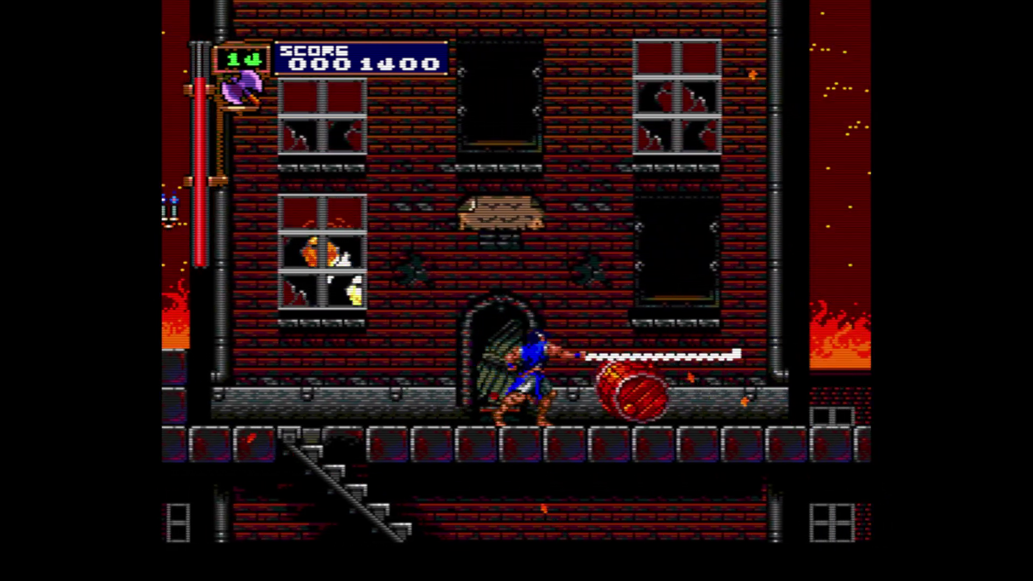
{"action": "key", "text": "Right"}
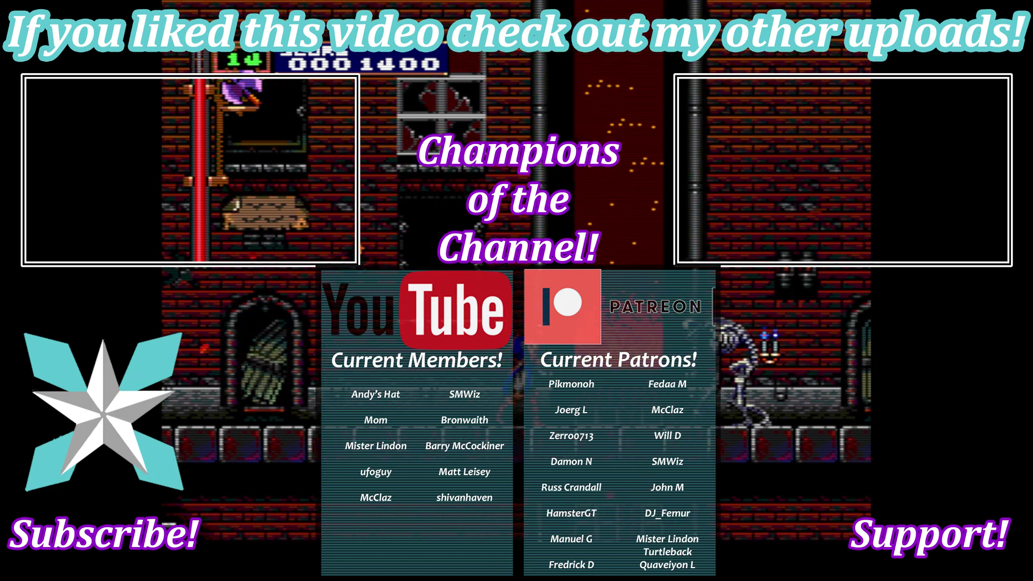